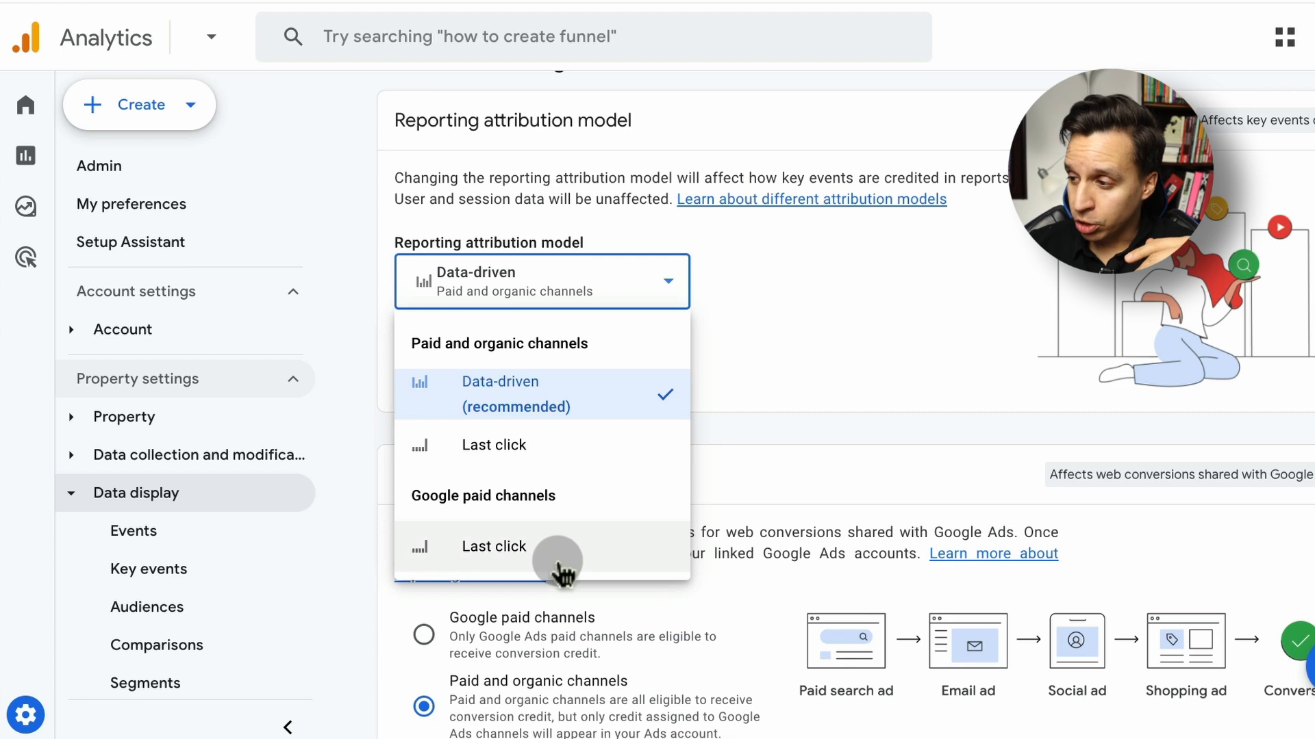
Leave the reporting attribution model unchanged and review the channels that can receive credit
{"action": "left_click", "coordinate": [835, 342]}
{"action": "scroll", "coordinate": [767, 343], "scroll_direction": "down", "scroll_amount": 1}
{"action": "scroll", "coordinate": [705, 343], "scroll_direction": "down", "scroll_amount": 4}
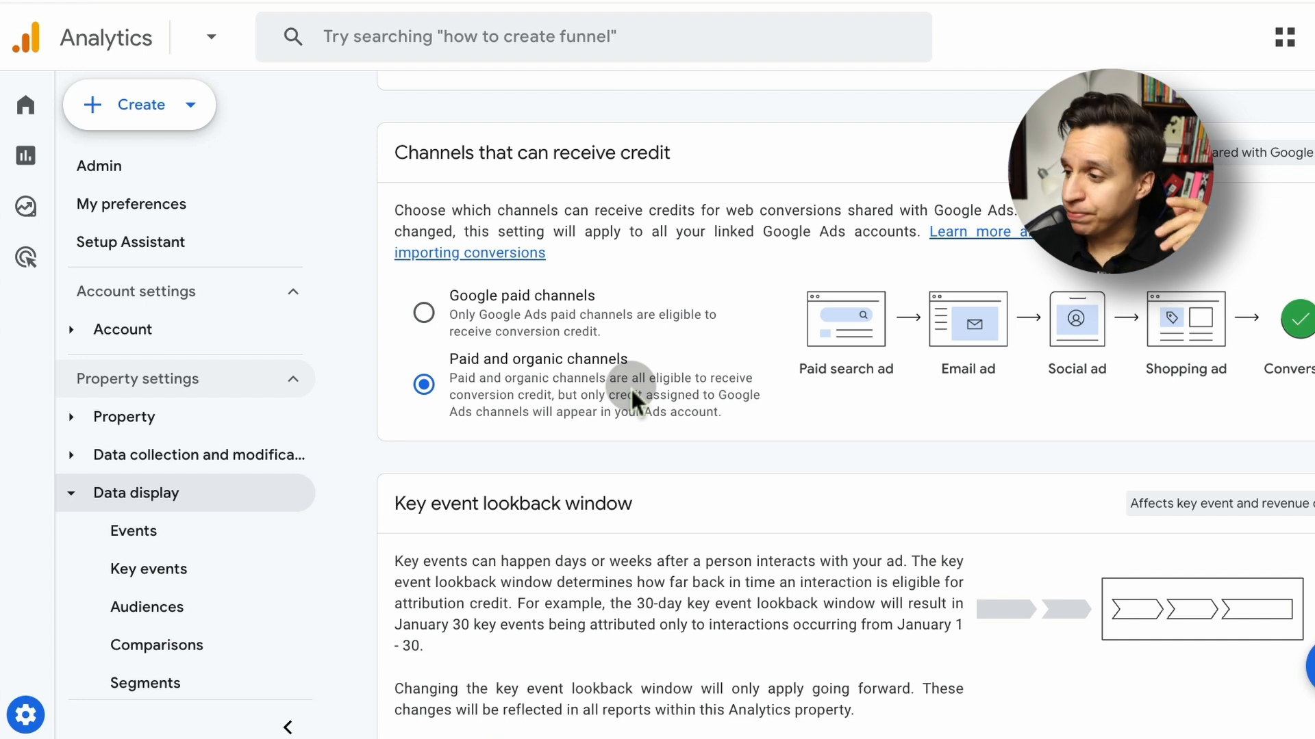
Review the key event lookback window settings, highlighting first_visit in the acquisition key events example
{"action": "scroll", "coordinate": [631, 389], "scroll_direction": "down", "scroll_amount": 5}
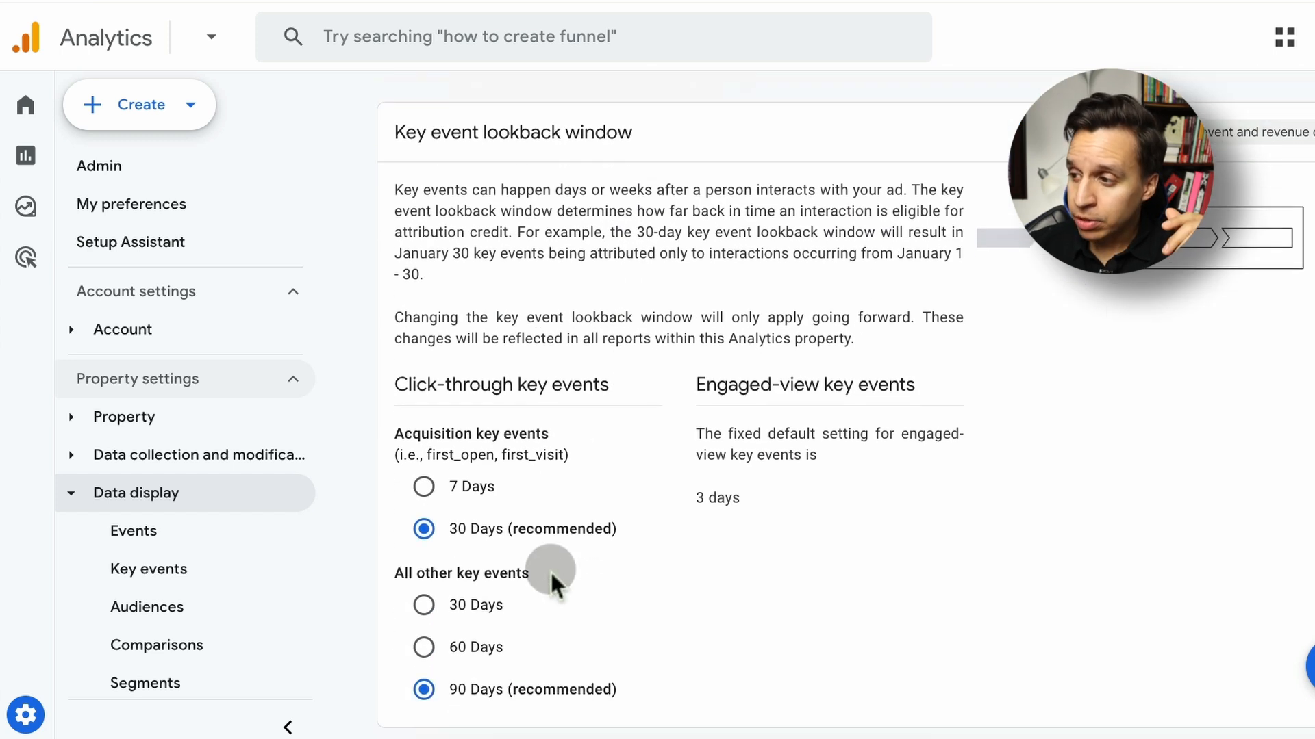
{"action": "scroll", "coordinate": [549, 569], "scroll_direction": "down", "scroll_amount": 1}
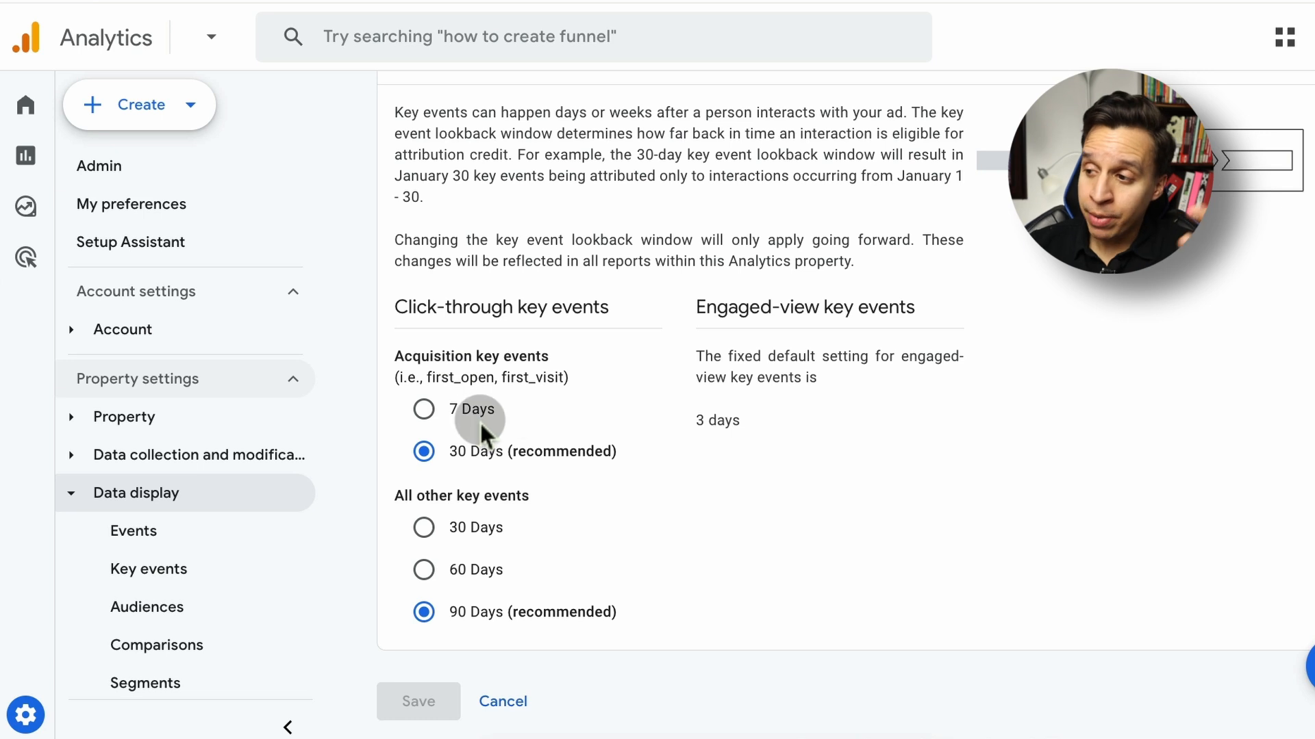
{"action": "double_click", "coordinate": [459, 384]}
{"action": "left_click", "coordinate": [517, 382]}
{"action": "double_click", "coordinate": [518, 382]}
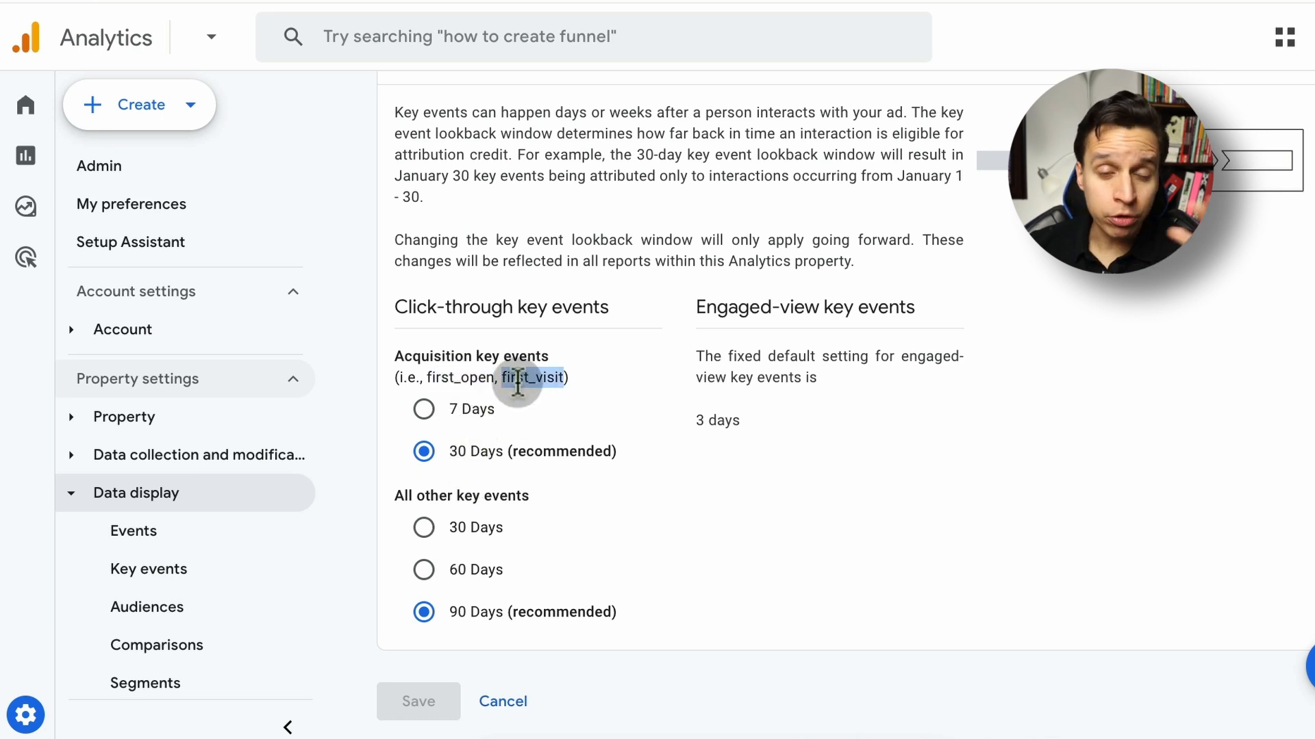
{"action": "scroll", "coordinate": [540, 496], "scroll_direction": "down", "scroll_amount": 1}
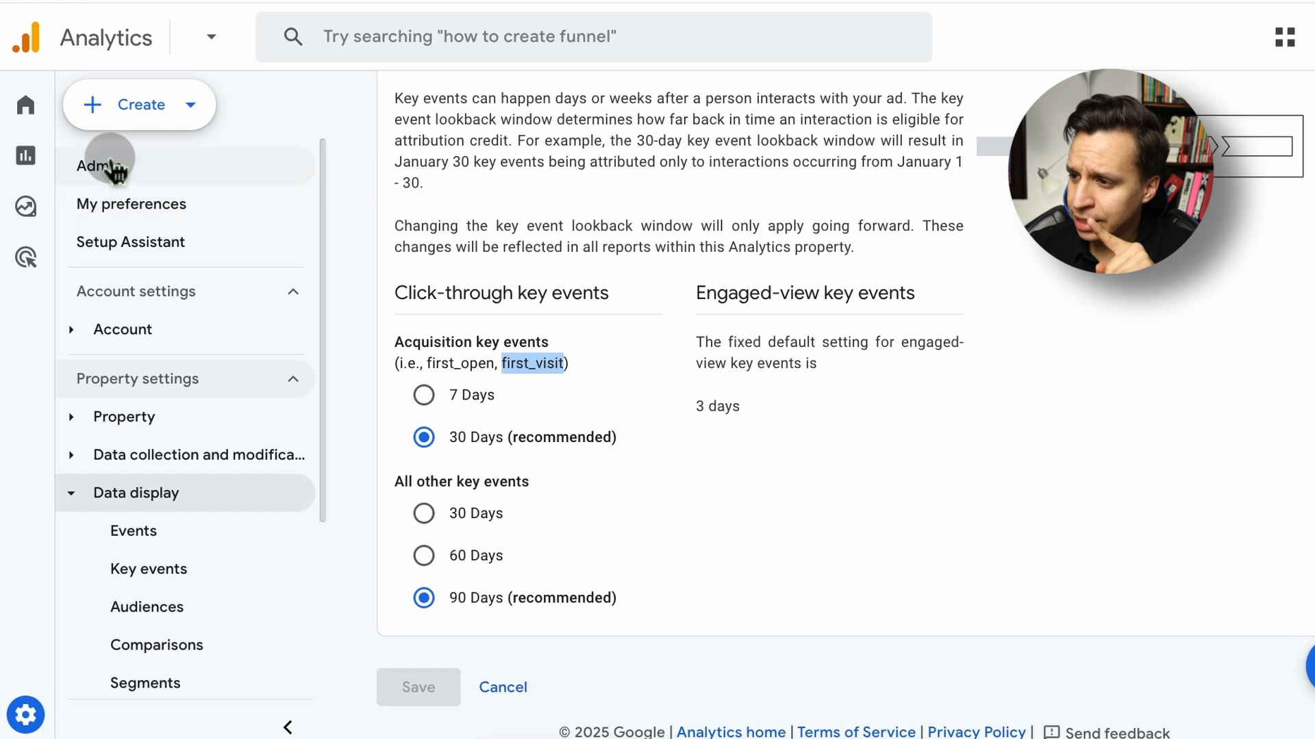
Open the Events list from the Admin settings and check the Mark as key event column
{"action": "left_click", "coordinate": [113, 168]}
{"action": "scroll", "coordinate": [508, 369], "scroll_direction": "down", "scroll_amount": 6}
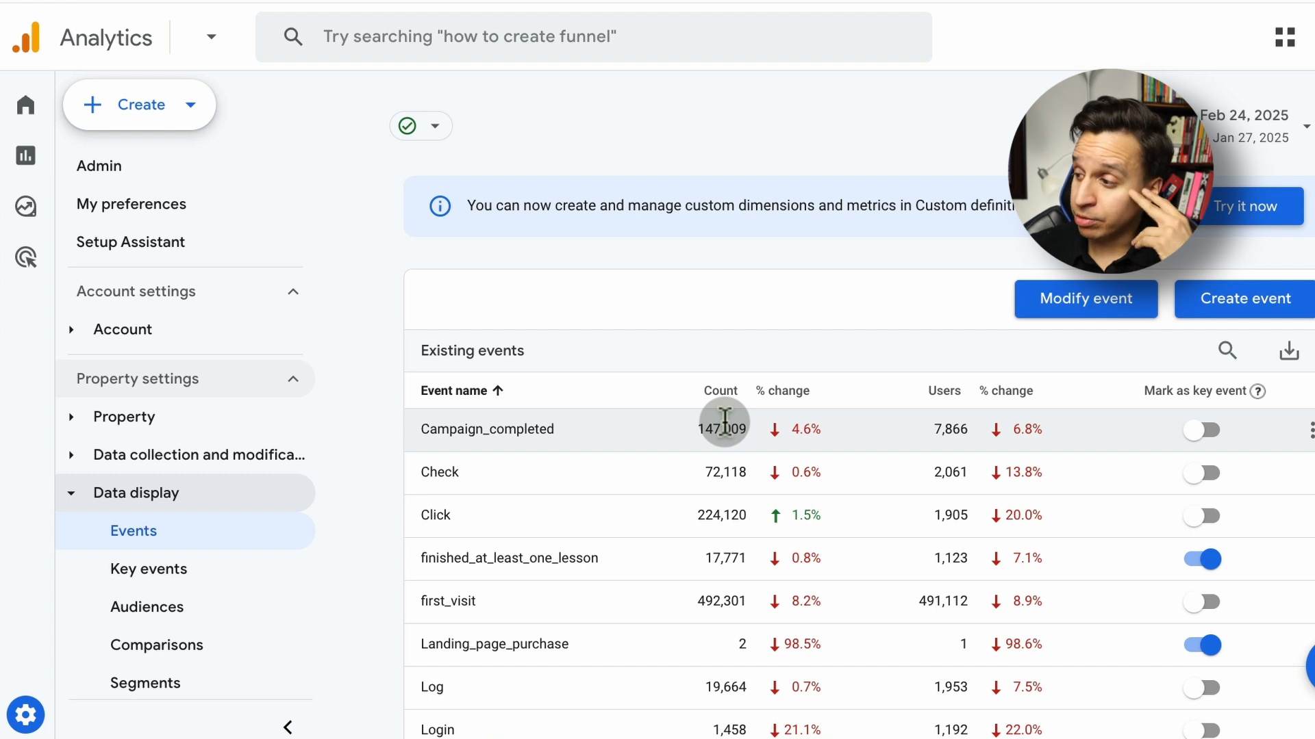
{"action": "triple_click", "coordinate": [1206, 391]}
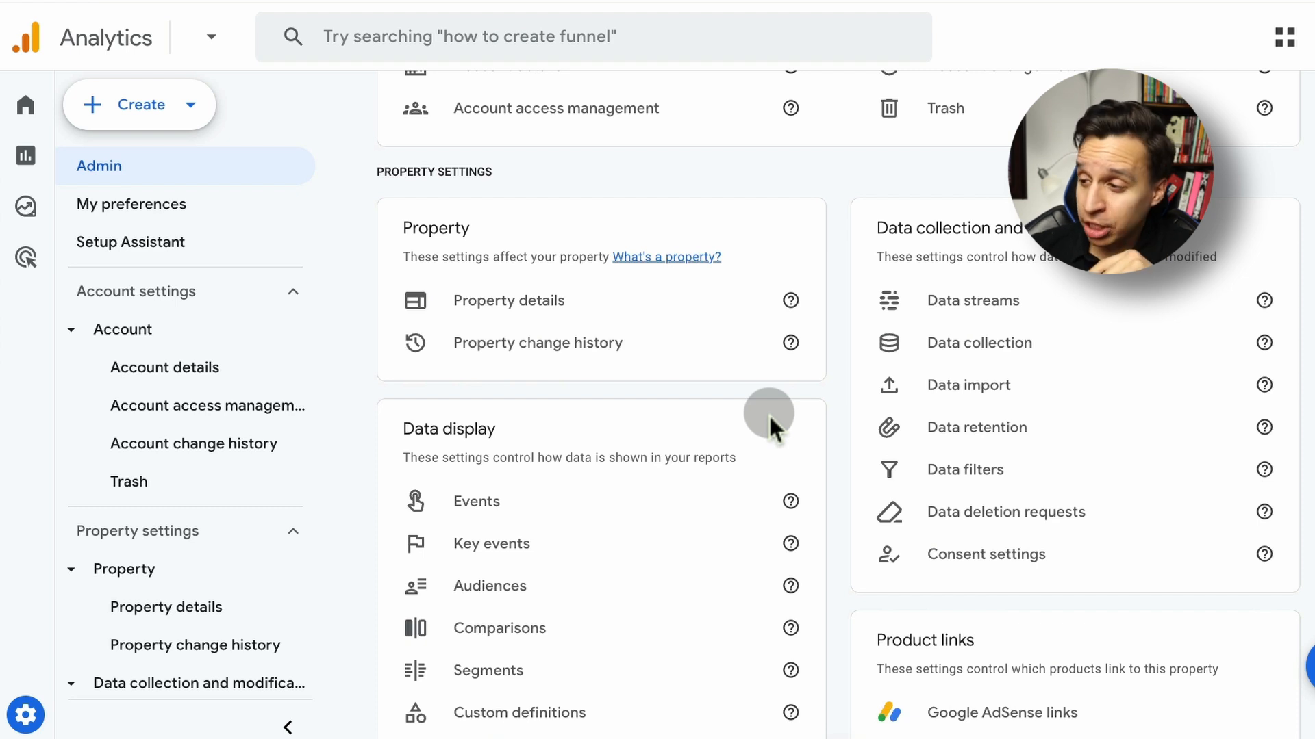
Open the Default Channel Group in the property's channel groups and look through its channel list
{"action": "scroll", "coordinate": [768, 414], "scroll_direction": "down", "scroll_amount": 3}
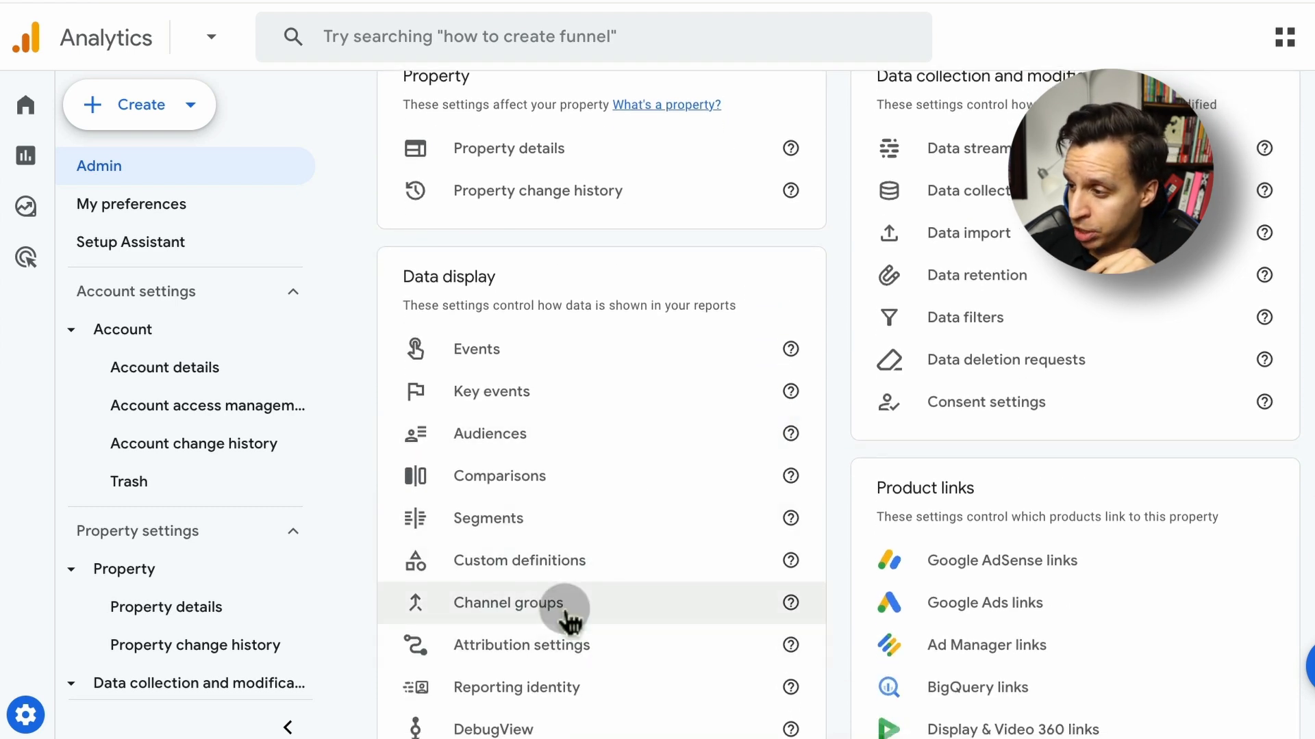
{"action": "left_click", "coordinate": [539, 604]}
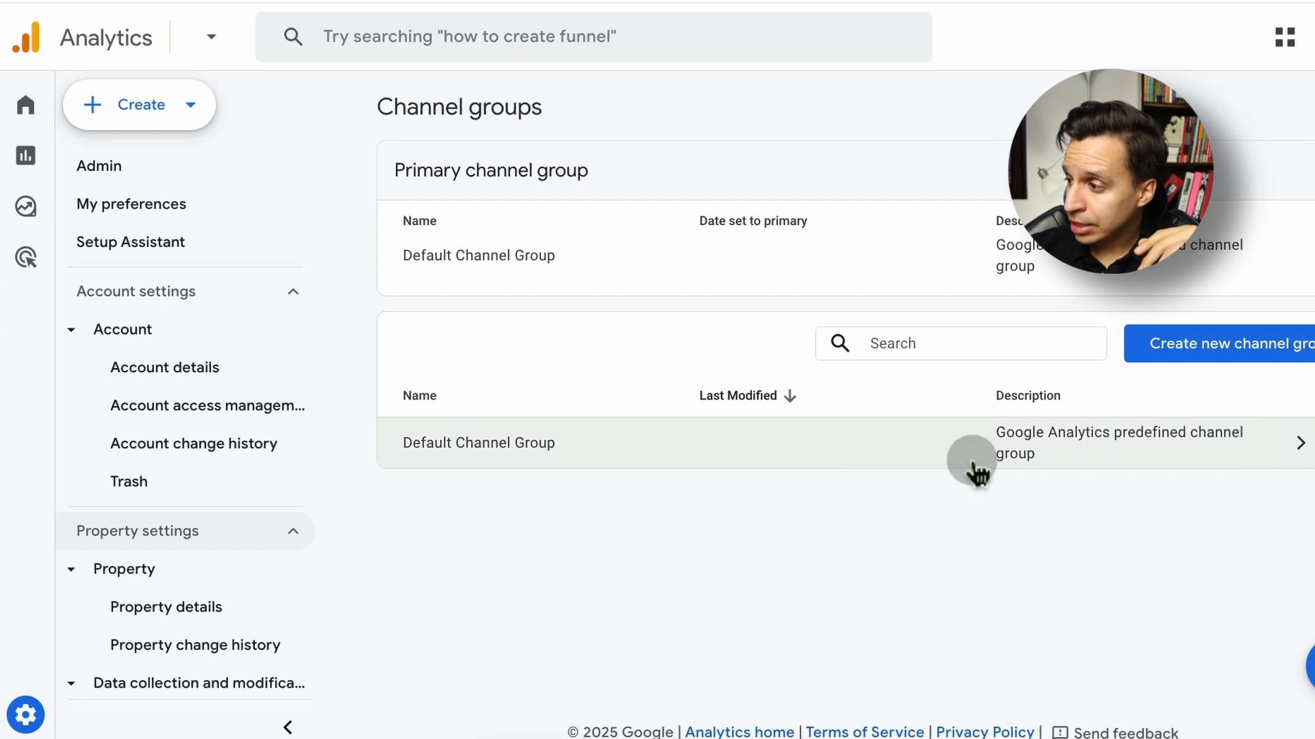
{"action": "left_click", "coordinate": [1084, 465]}
{"action": "scroll", "coordinate": [770, 363], "scroll_direction": "down", "scroll_amount": 7}
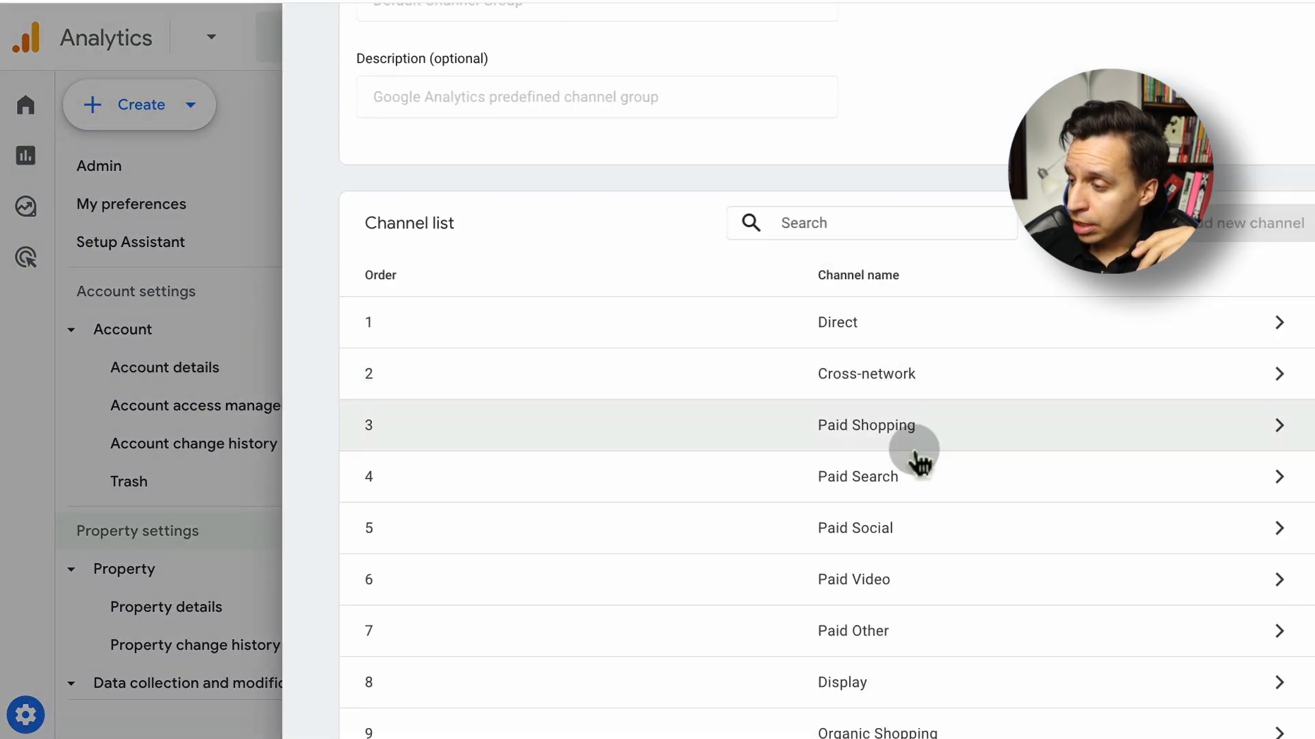
{"action": "left_click", "coordinate": [918, 462]}
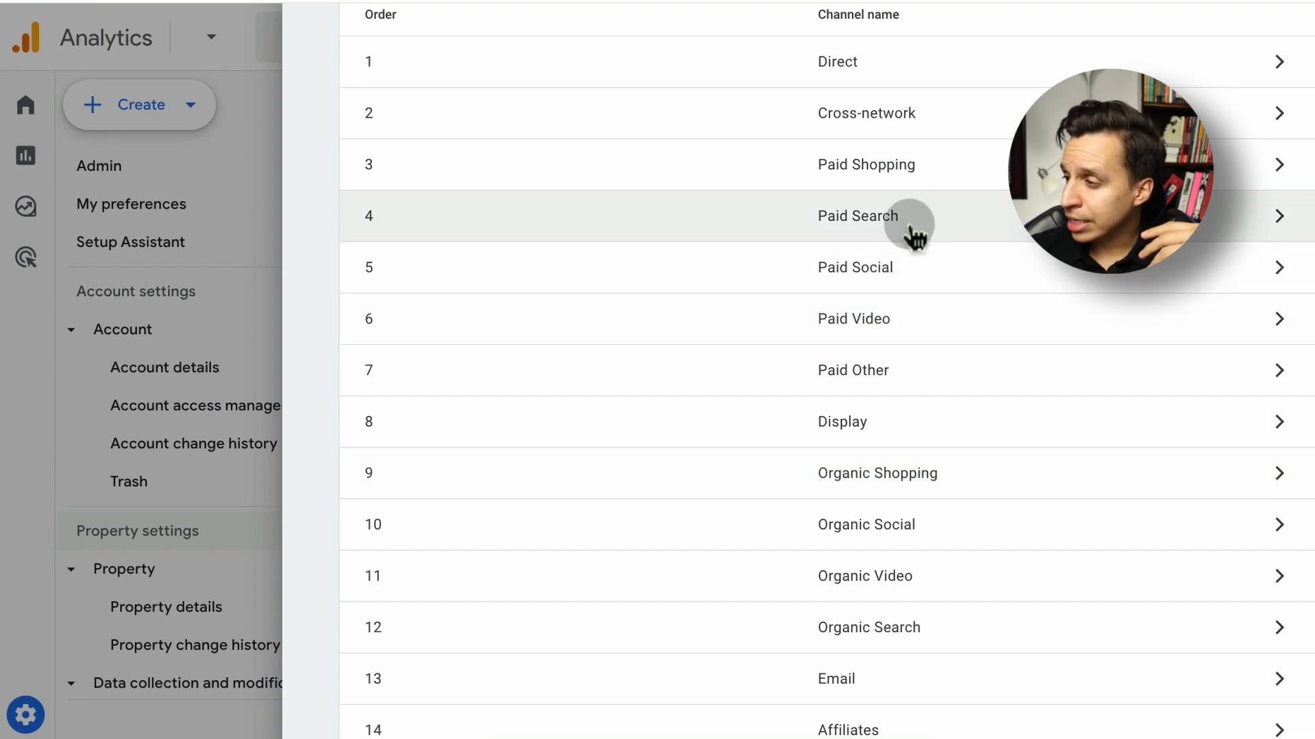
View the Paid Search channel's conditions and close the Default Channel Group
{"action": "left_click", "coordinate": [909, 220]}
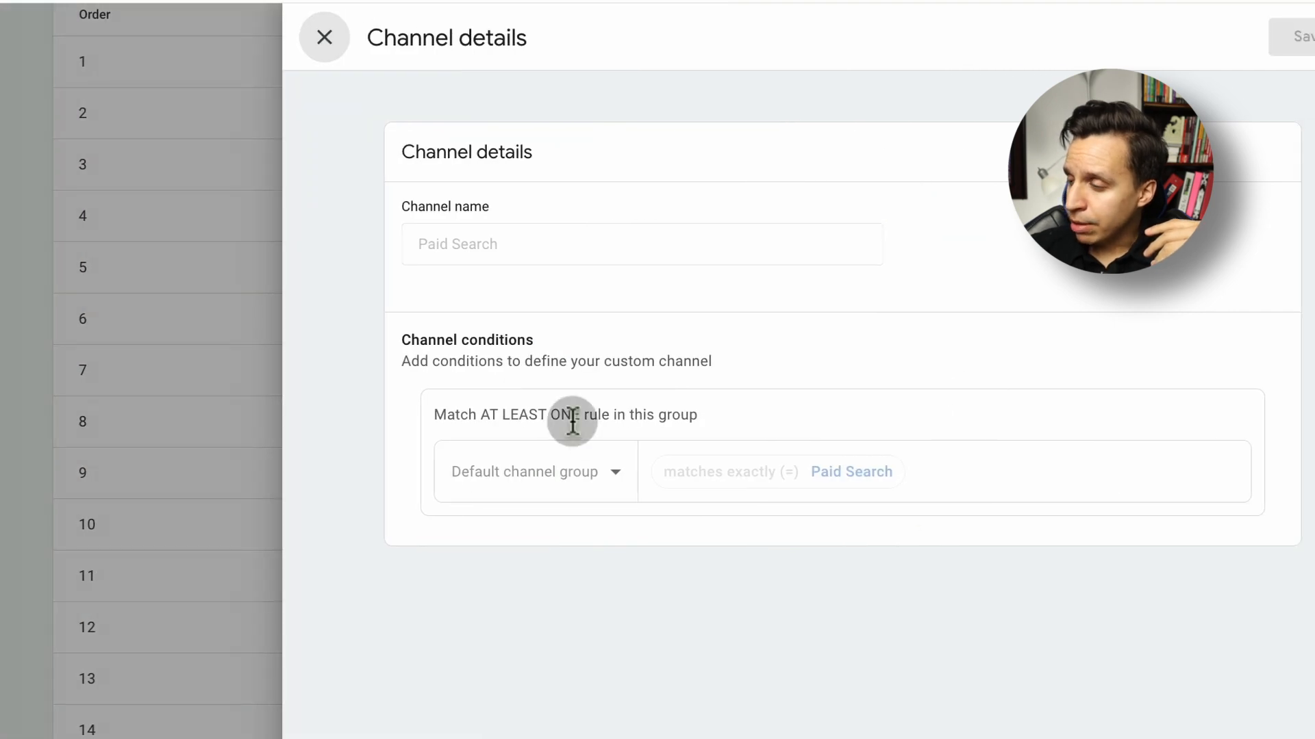
{"action": "left_click", "coordinate": [330, 45]}
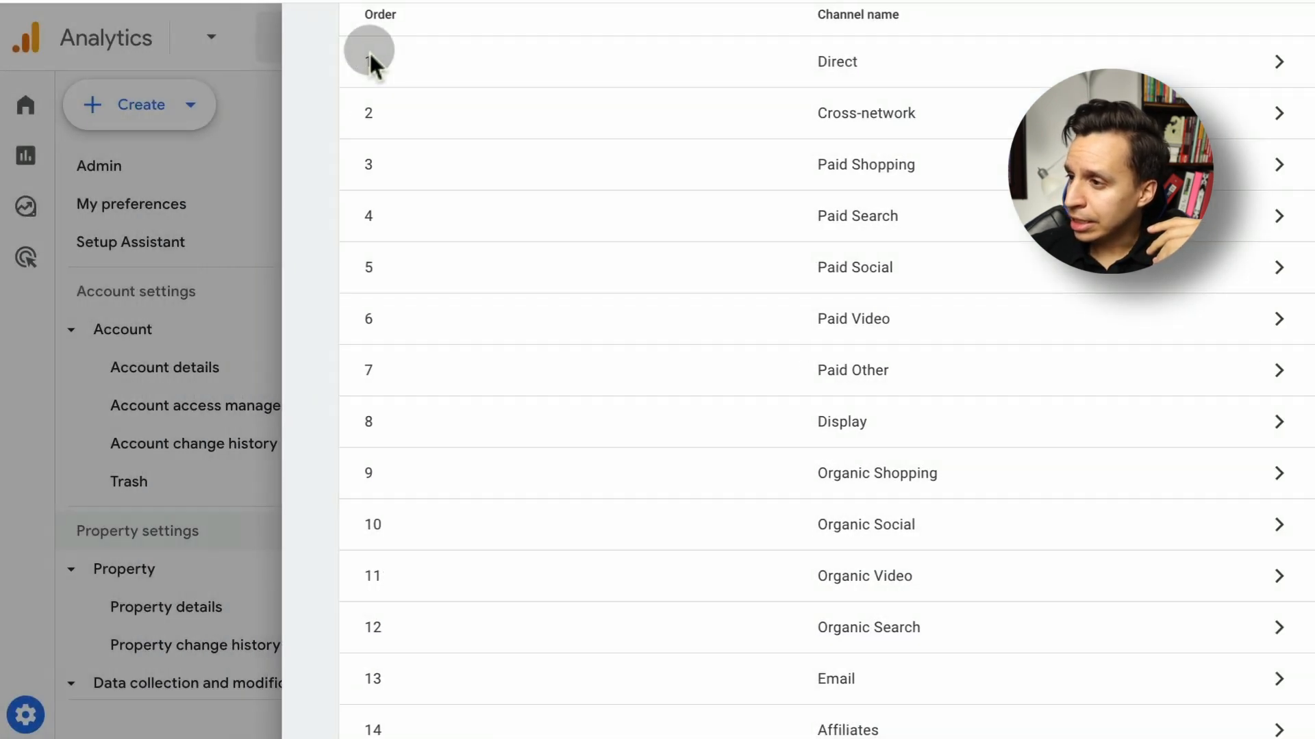
{"action": "scroll", "coordinate": [329, 89], "scroll_direction": "up", "scroll_amount": 5}
{"action": "left_click", "coordinate": [333, 63]}
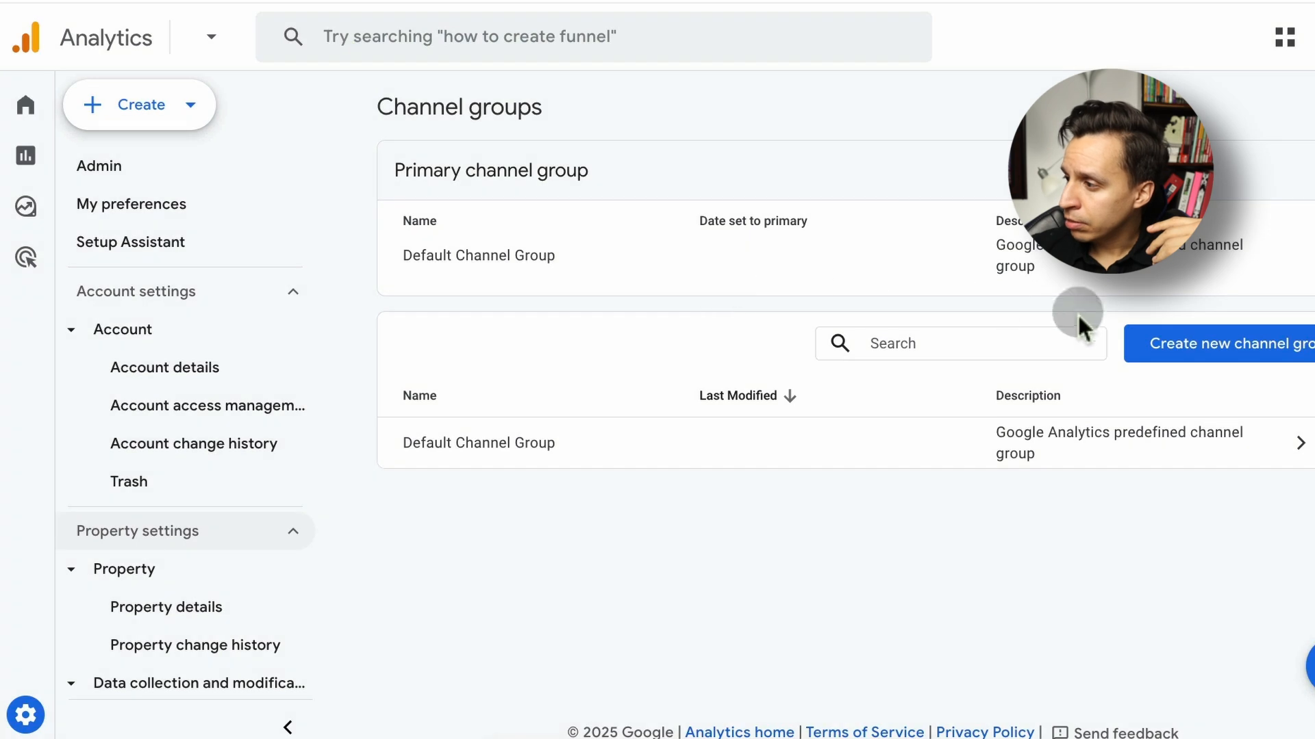
Start a new channel group and view the condition dimensions available for its Paid Shopping channel
{"action": "left_click", "coordinate": [1188, 346]}
{"action": "scroll", "coordinate": [852, 451], "scroll_direction": "down", "scroll_amount": 2}
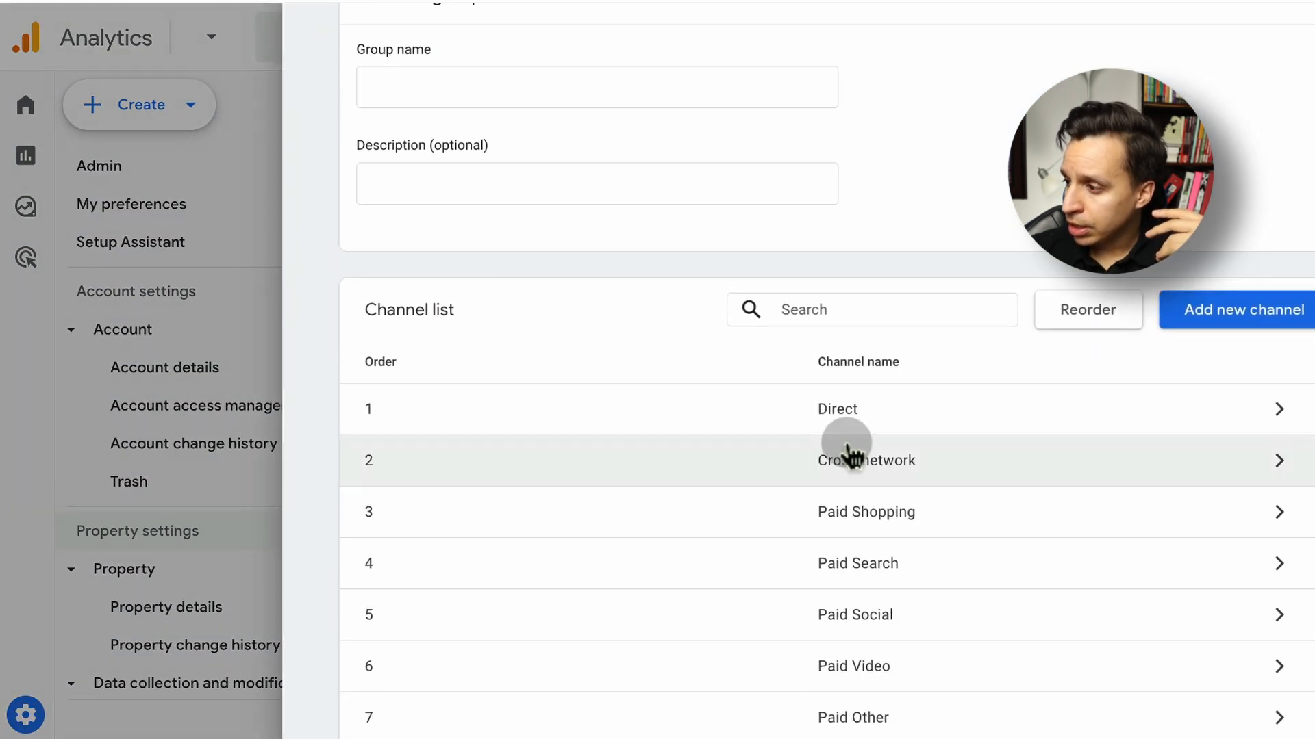
{"action": "left_click", "coordinate": [900, 524]}
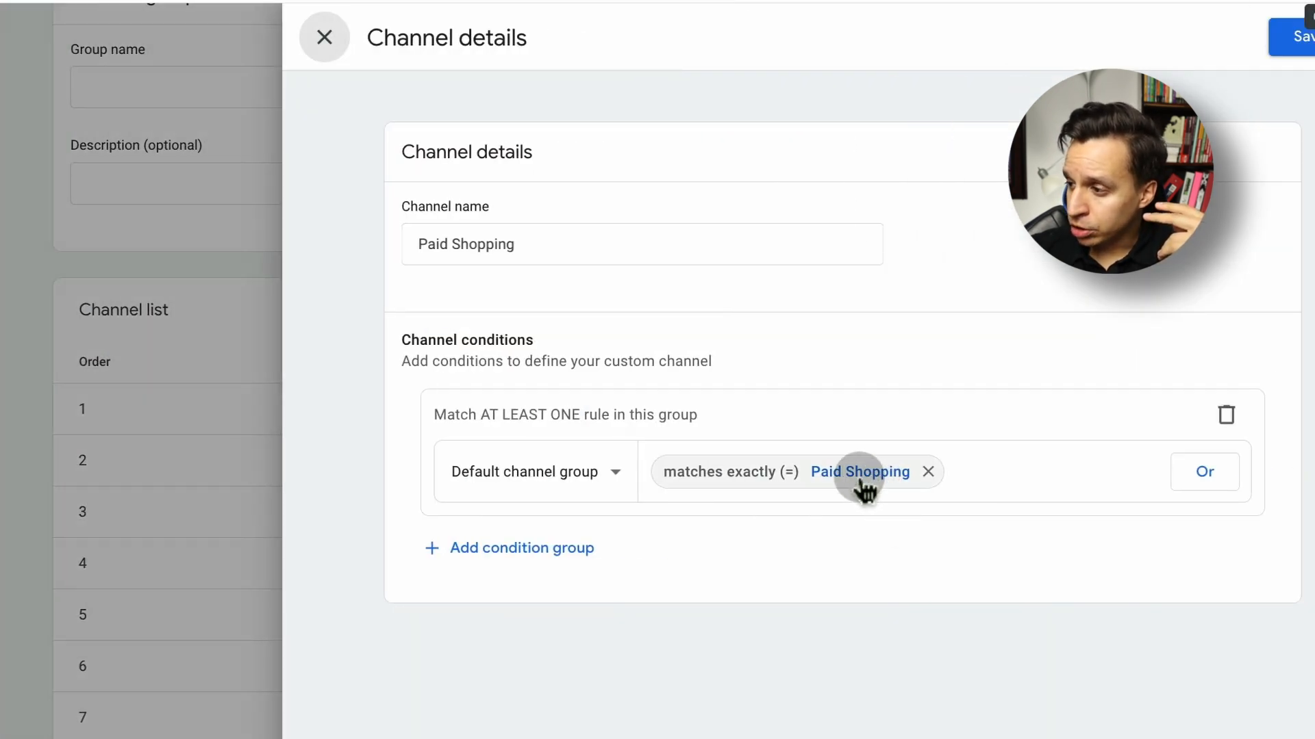
{"action": "left_click", "coordinate": [615, 476]}
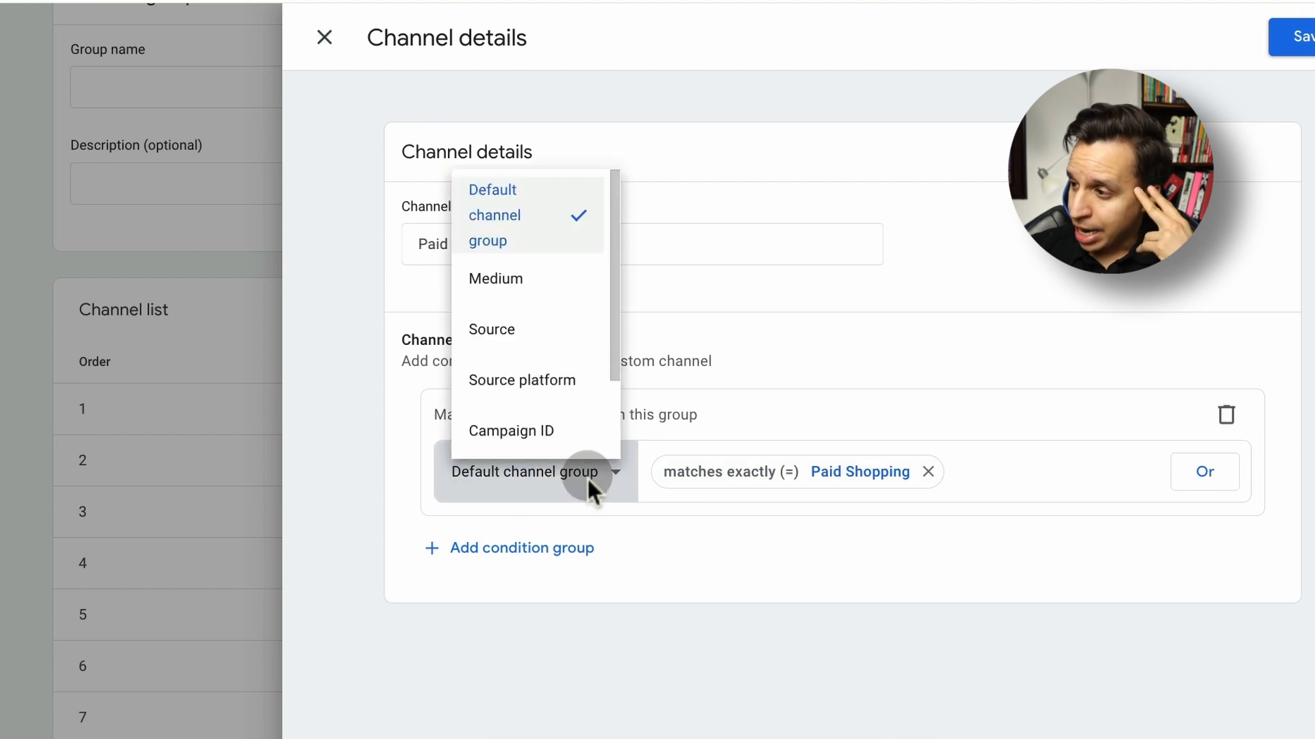
{"action": "scroll", "coordinate": [541, 250], "scroll_direction": "down", "scroll_amount": 2}
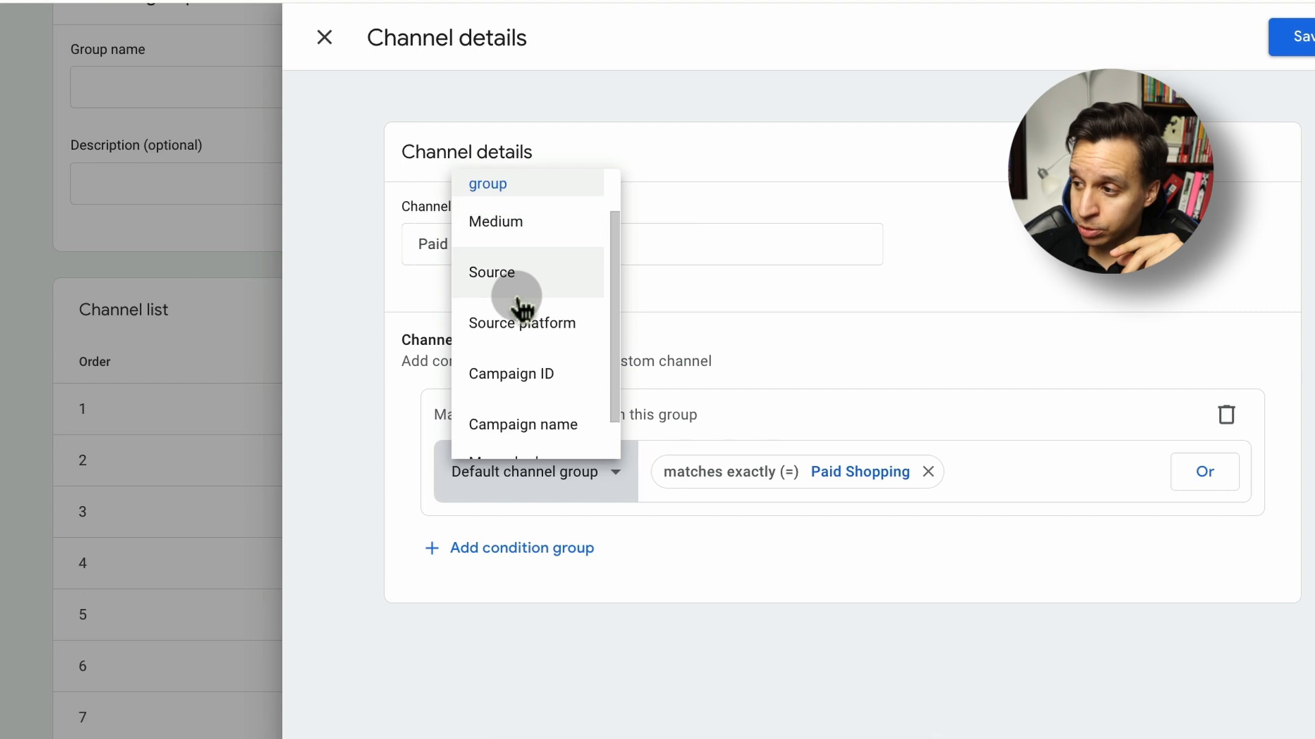
{"action": "scroll", "coordinate": [526, 308], "scroll_direction": "down", "scroll_amount": 1}
{"action": "left_click", "coordinate": [1017, 527]}
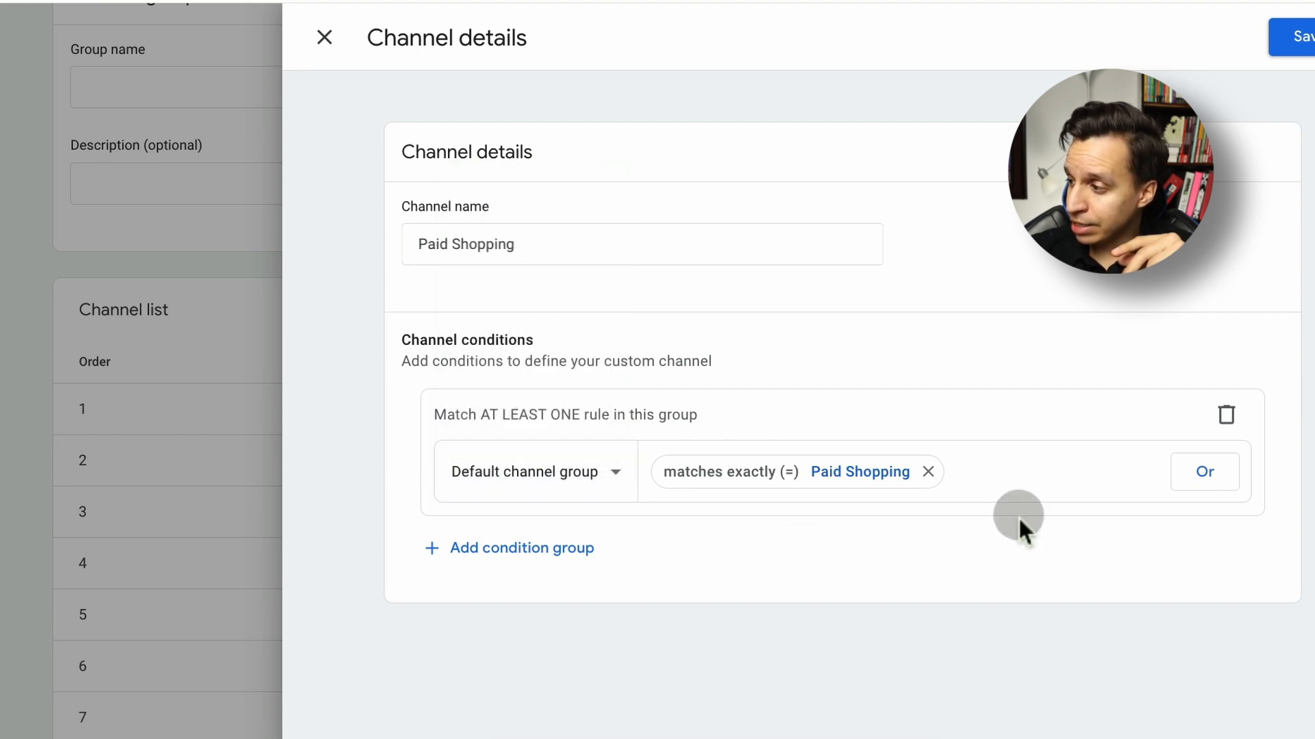
Try adding an OR condition and a second condition group to the Paid Shopping channel, and discard the changes
{"action": "left_click", "coordinate": [1203, 480]}
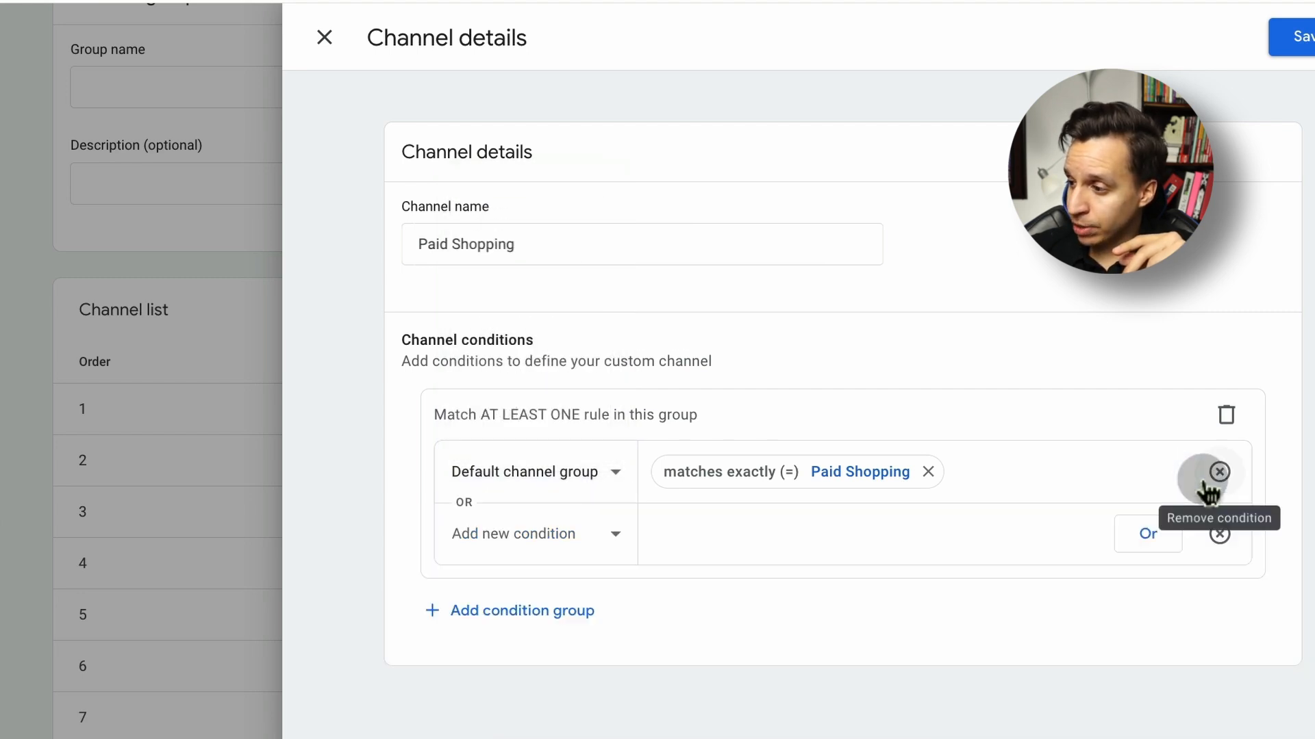
{"action": "left_click", "coordinate": [587, 614]}
{"action": "scroll", "coordinate": [684, 634], "scroll_direction": "down", "scroll_amount": 1}
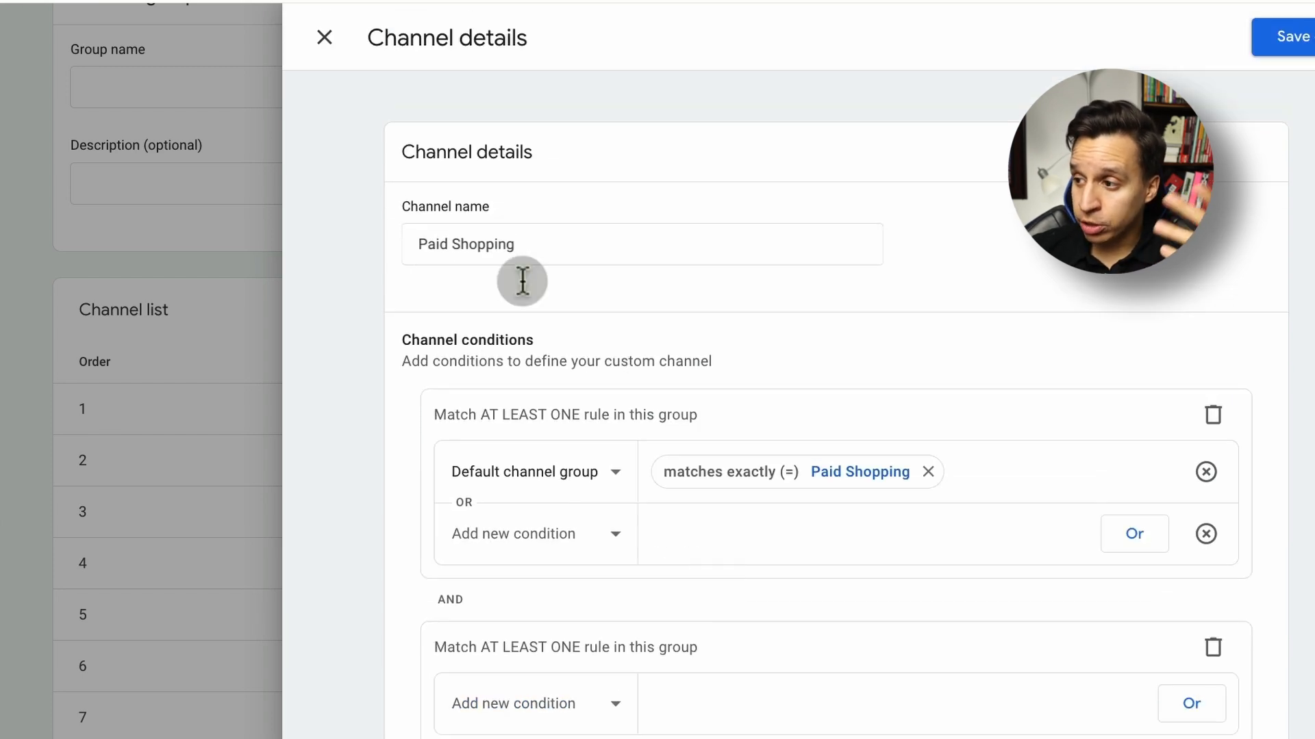
{"action": "left_click", "coordinate": [567, 603]}
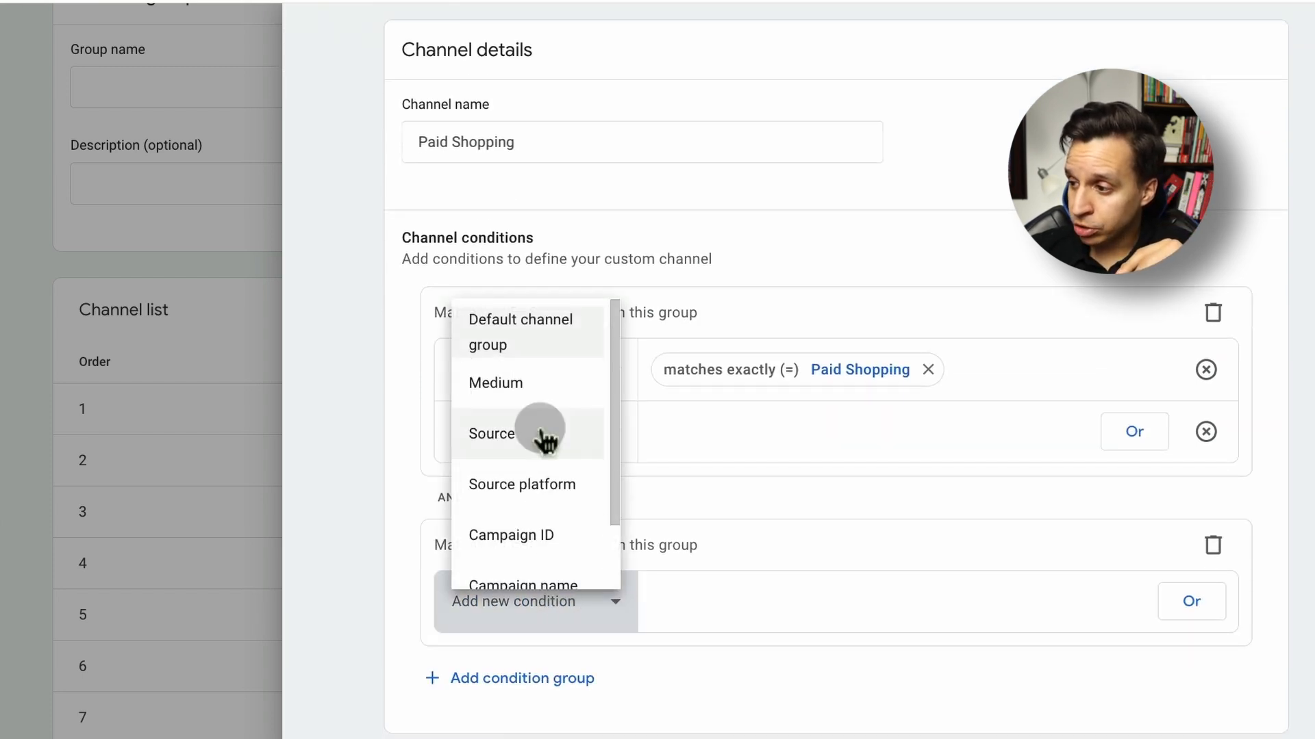
{"action": "scroll", "coordinate": [543, 440], "scroll_direction": "down", "scroll_amount": 1}
{"action": "scroll", "coordinate": [537, 536], "scroll_direction": "up", "scroll_amount": 2}
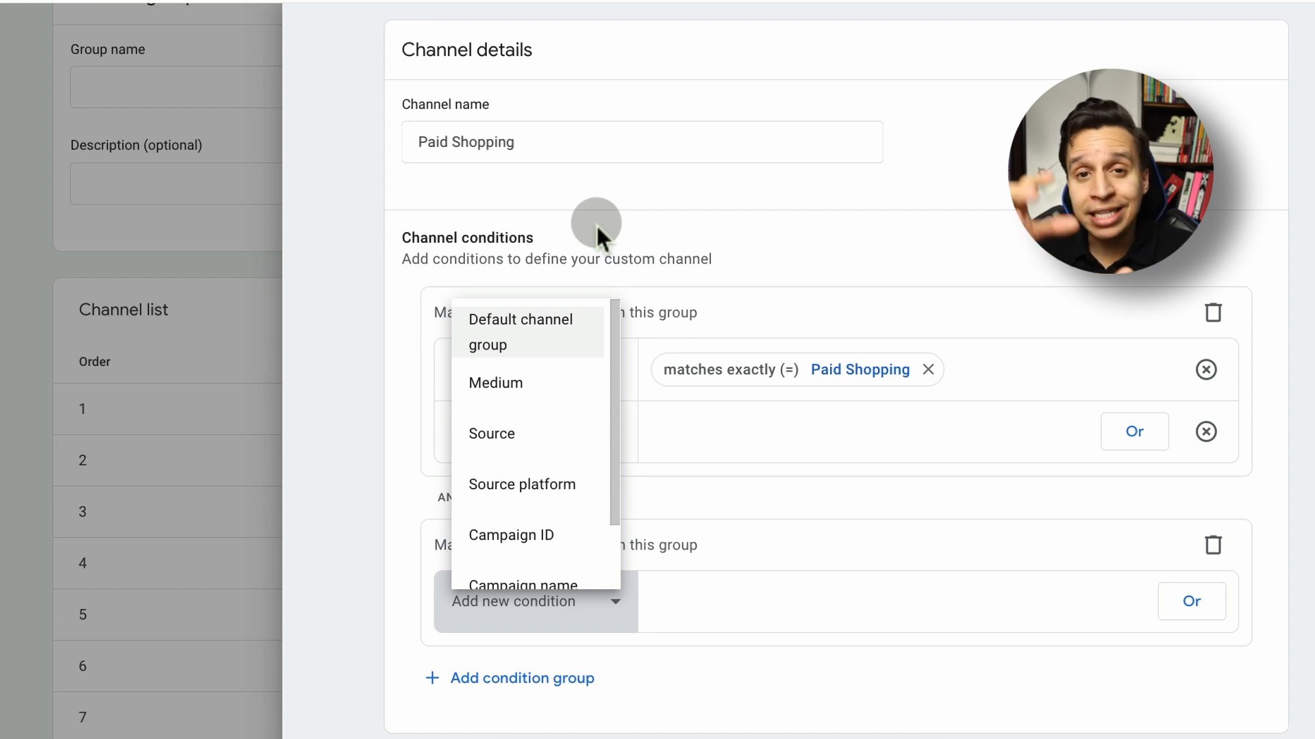
{"action": "left_click", "coordinate": [453, 196]}
{"action": "scroll", "coordinate": [454, 196], "scroll_direction": "up", "scroll_amount": 2}
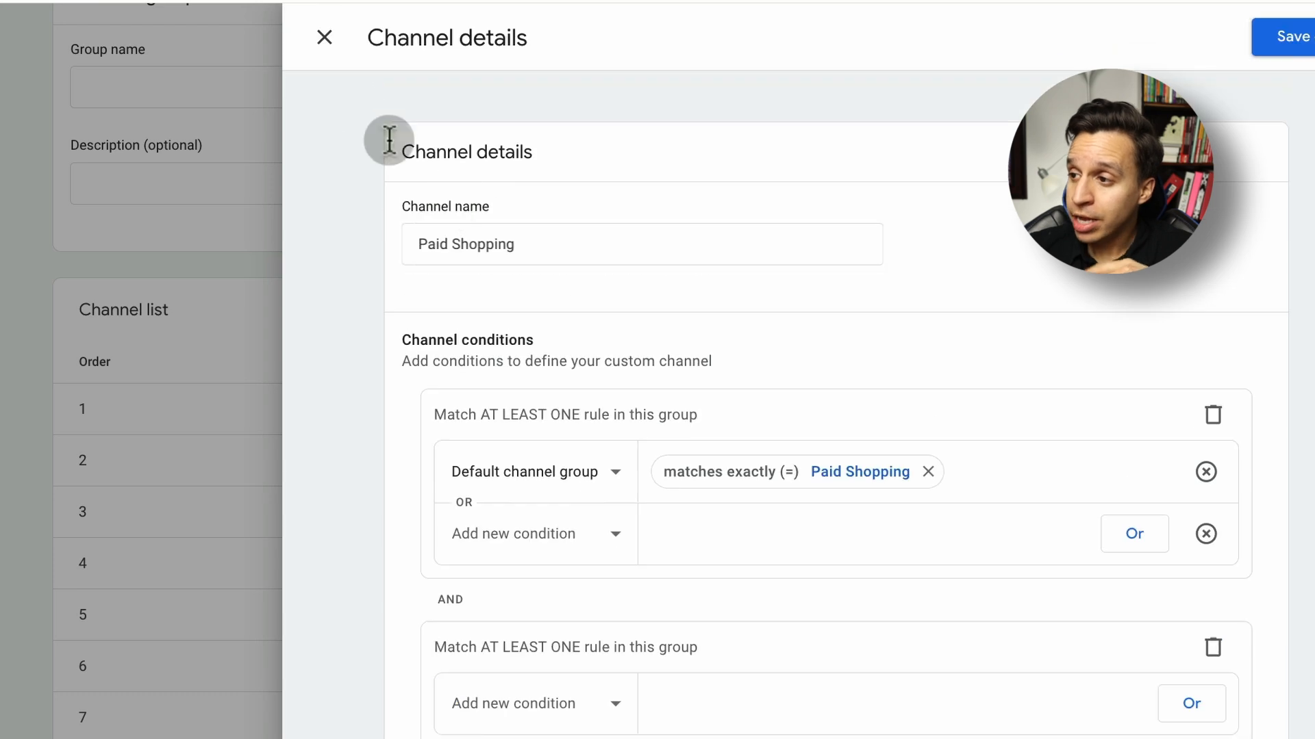
{"action": "left_click", "coordinate": [334, 36]}
Look through the new group's channels, view the Paid Social conditions, and close the group without saving
{"action": "scroll", "coordinate": [446, 340], "scroll_direction": "down", "scroll_amount": 10}
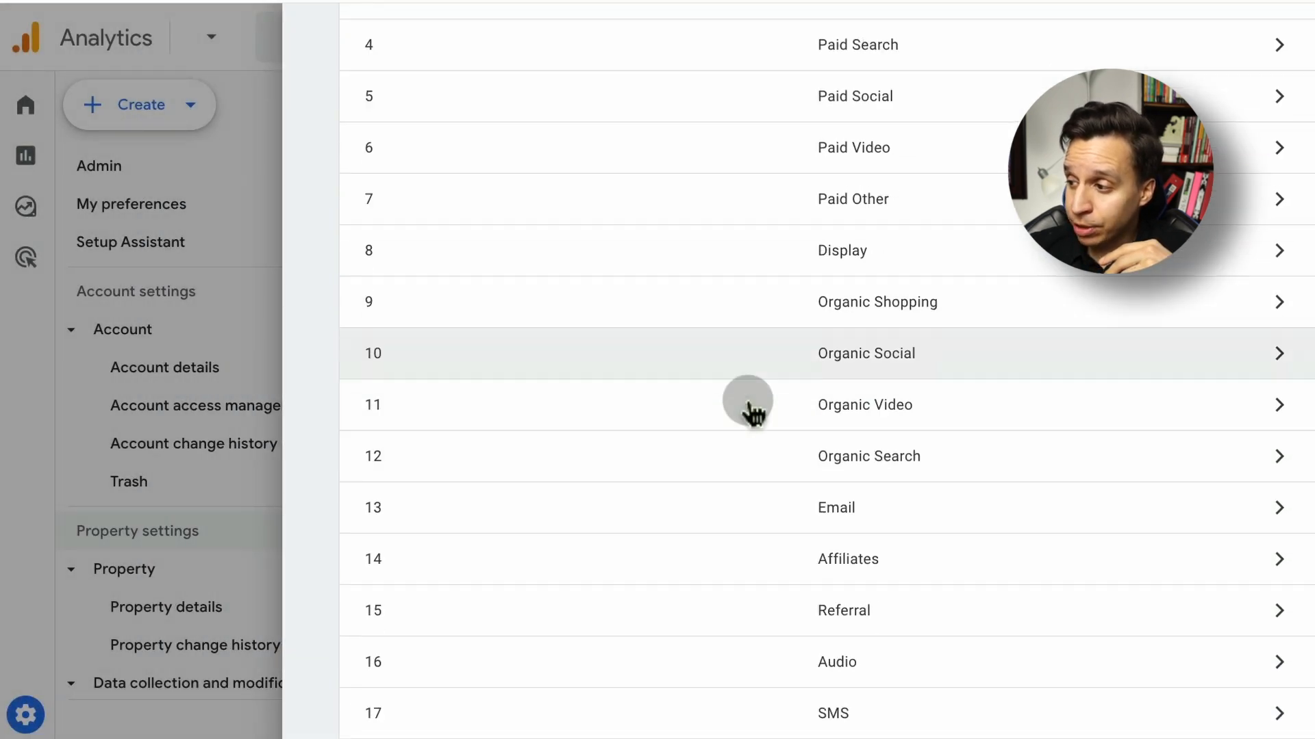
{"action": "scroll", "coordinate": [933, 545], "scroll_direction": "up", "scroll_amount": 8}
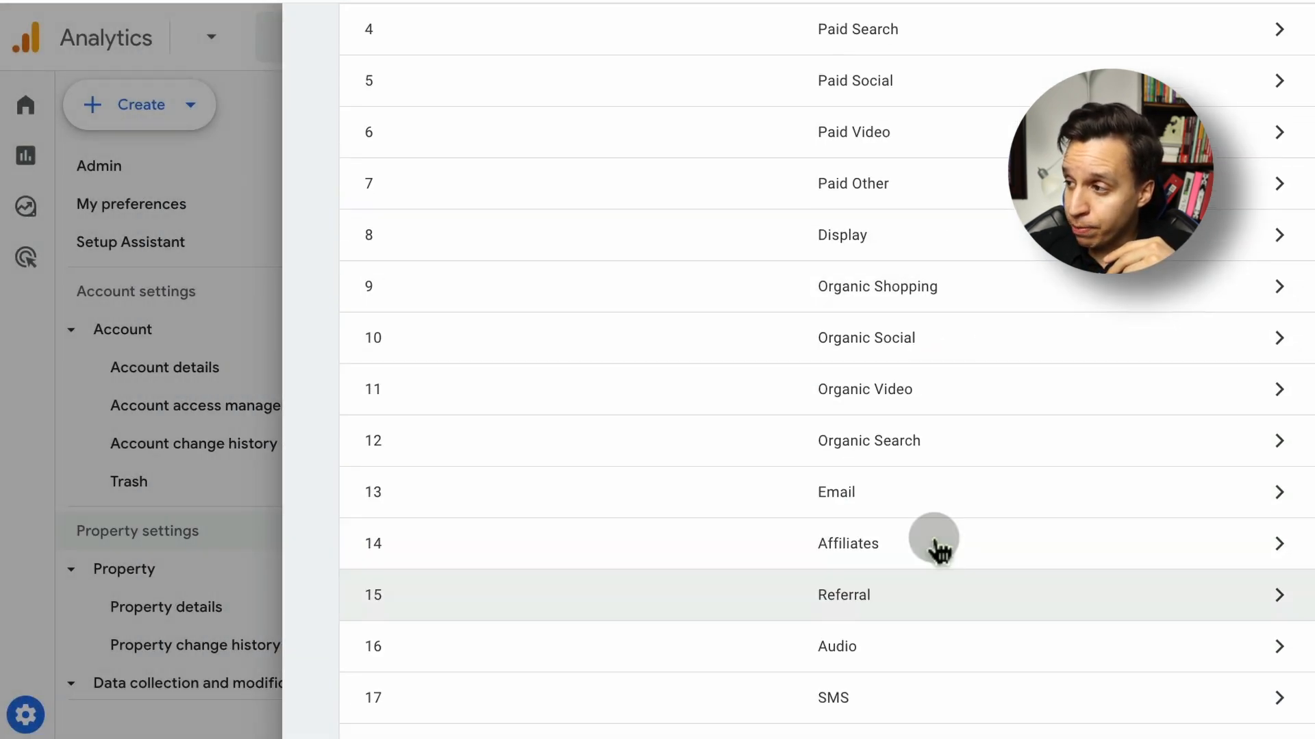
{"action": "scroll", "coordinate": [901, 373], "scroll_direction": "down", "scroll_amount": 8}
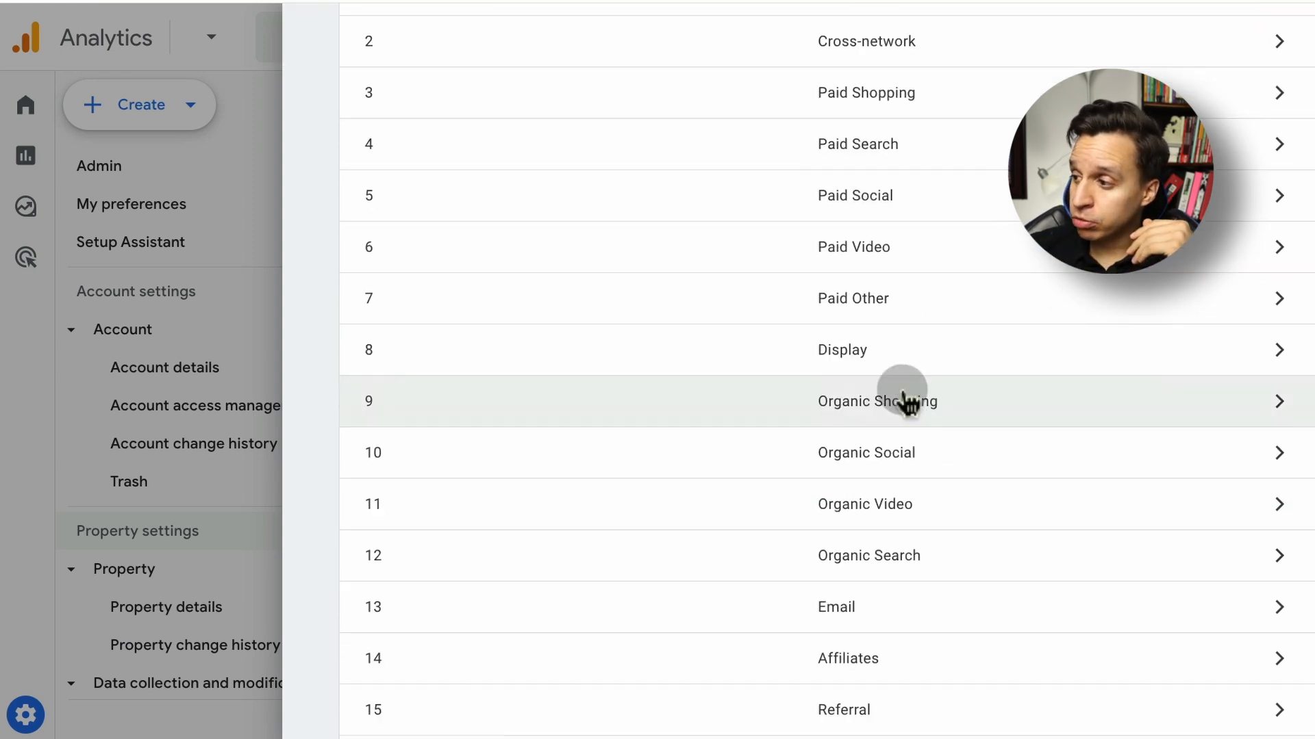
{"action": "left_click", "coordinate": [915, 213]}
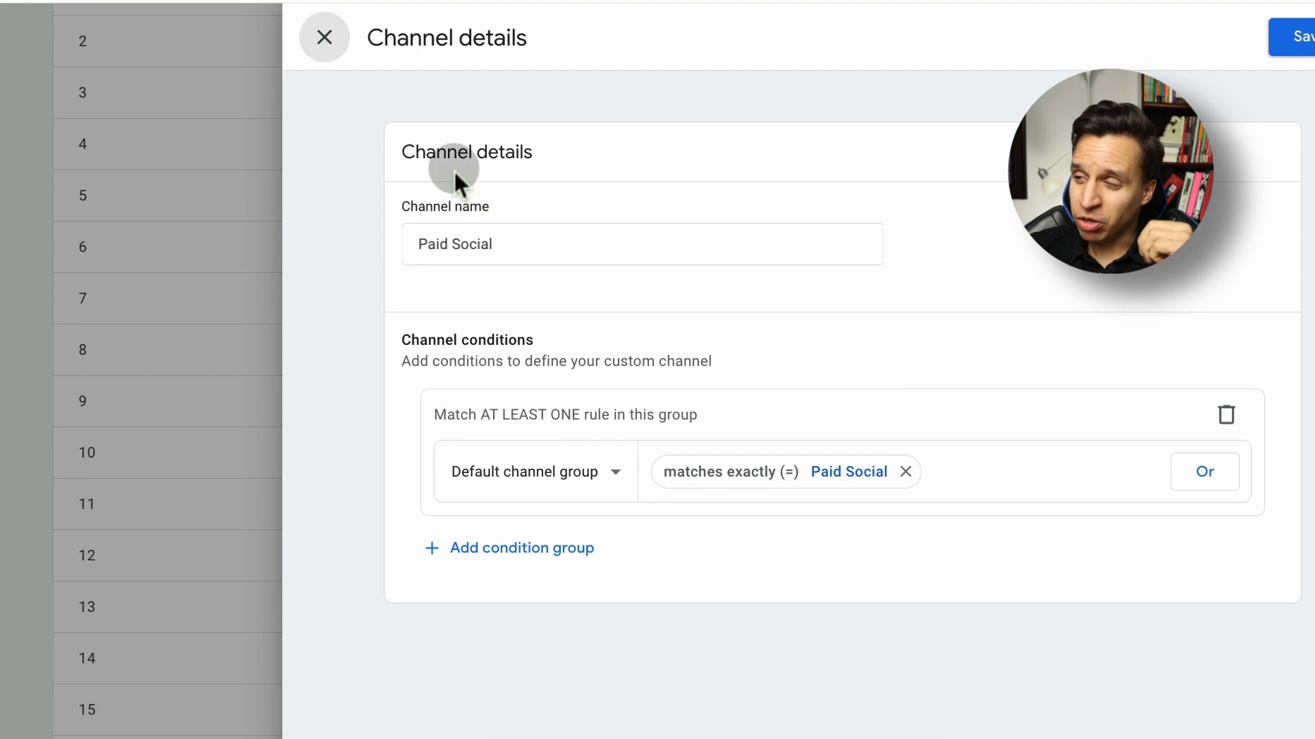
{"action": "left_click", "coordinate": [339, 45]}
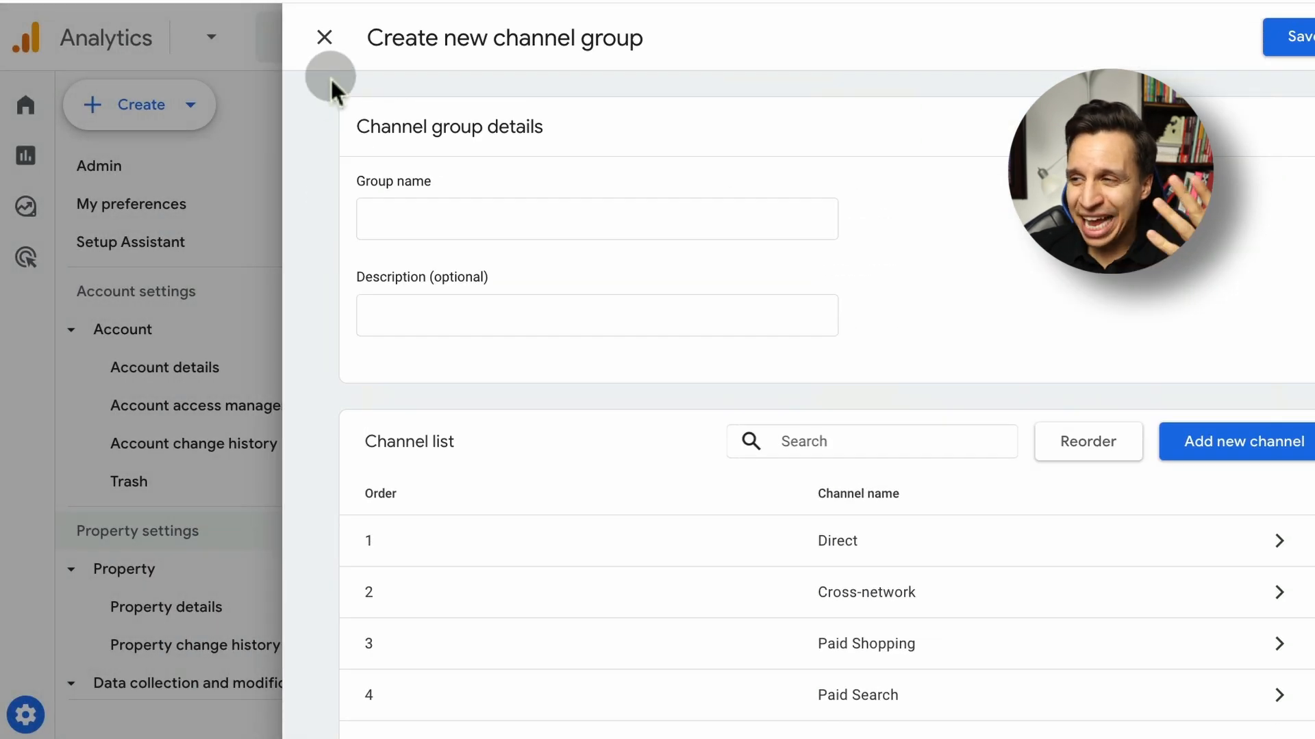
{"action": "left_click", "coordinate": [334, 58]}
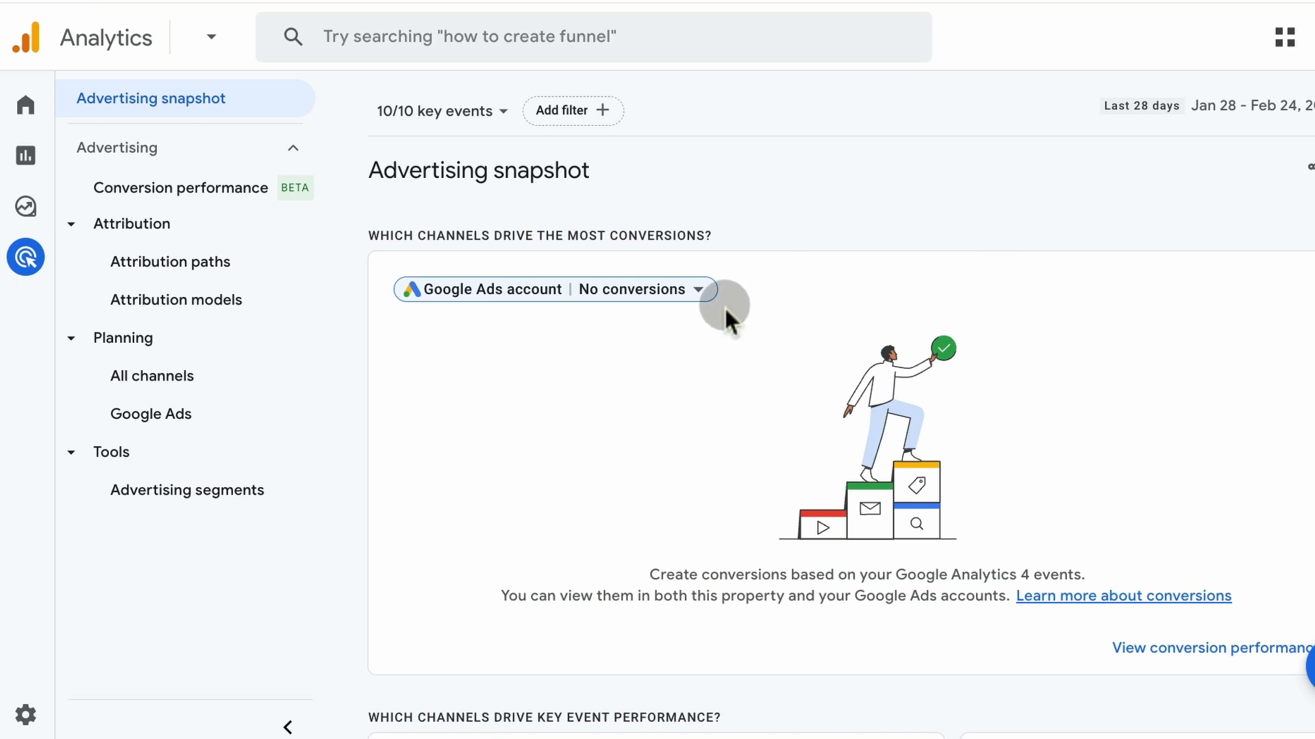
Open the Attribution paths report and examine its early, mid and late touchpoints, key event filter and path table metrics
{"action": "left_click", "coordinate": [177, 267]}
{"action": "scroll", "coordinate": [1197, 475], "scroll_direction": "down", "scroll_amount": 1}
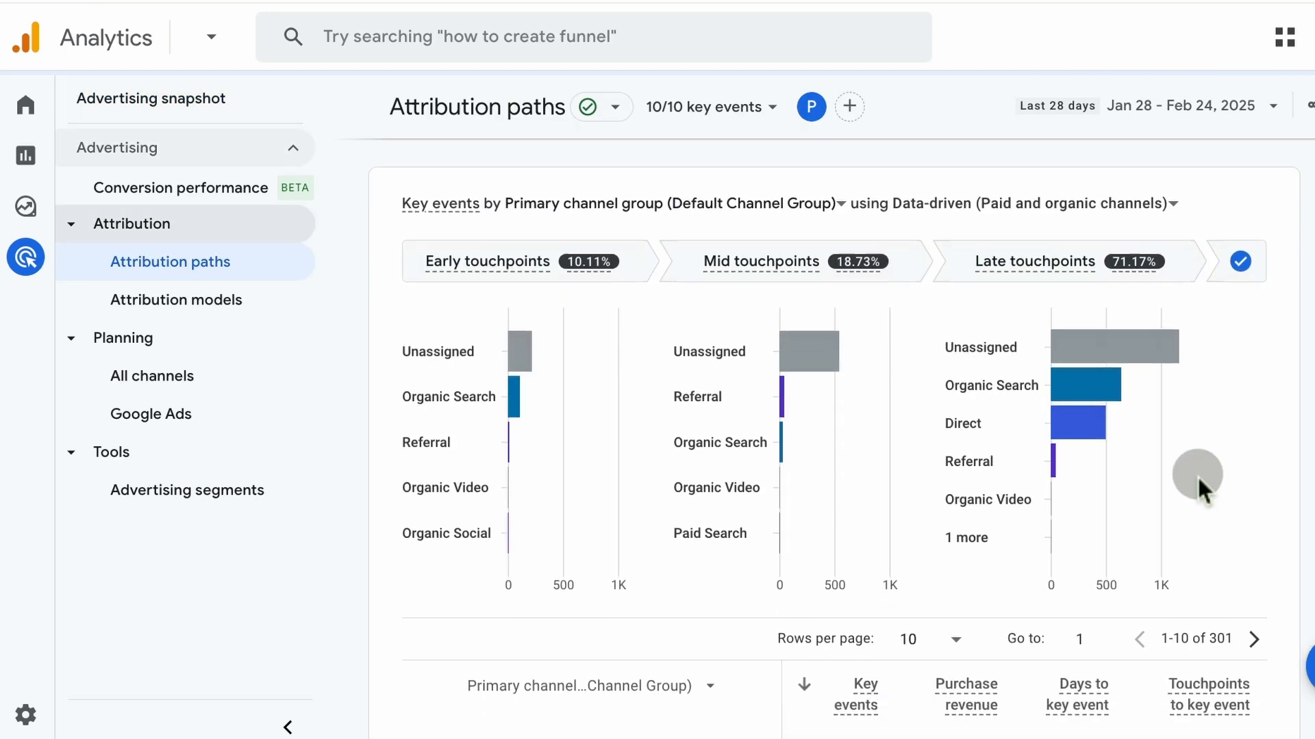
{"action": "scroll", "coordinate": [1197, 475], "scroll_direction": "down", "scroll_amount": 8}
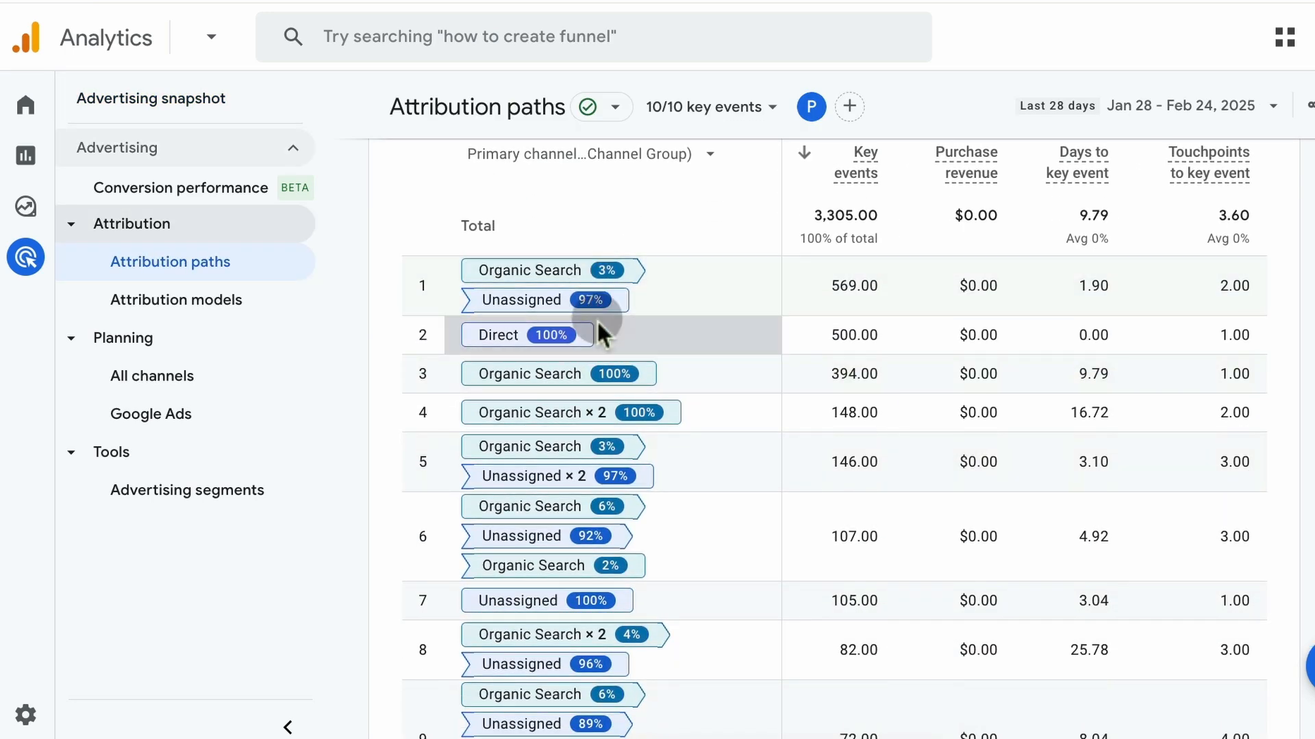
{"action": "scroll", "coordinate": [597, 320], "scroll_direction": "up", "scroll_amount": 2}
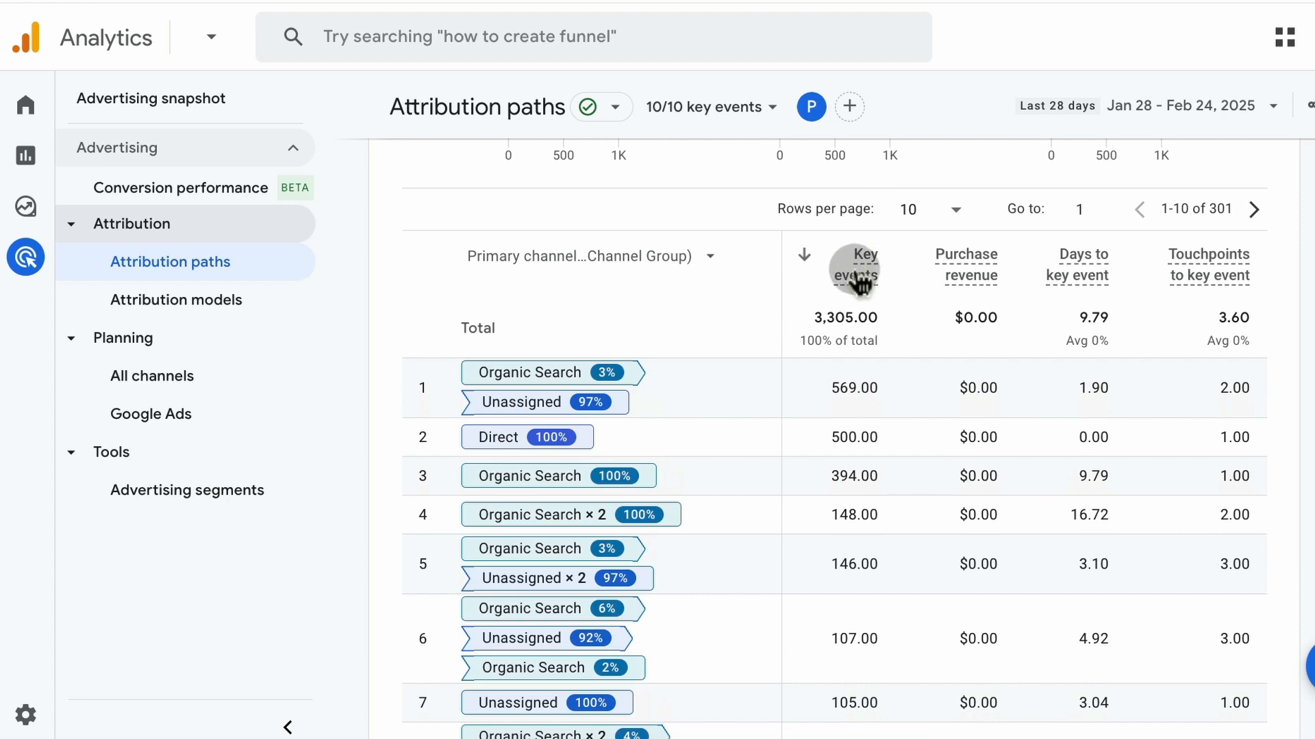
{"action": "scroll", "coordinate": [815, 387], "scroll_direction": "up", "scroll_amount": 7}
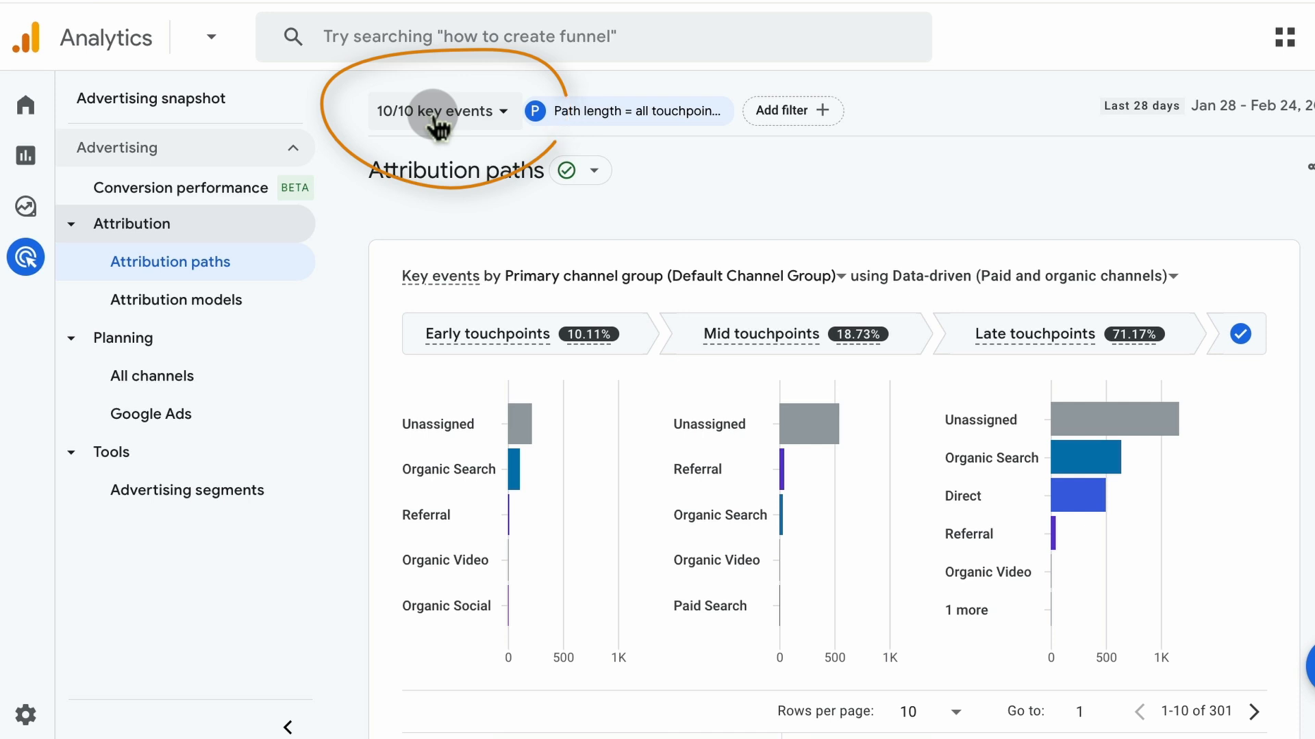
{"action": "scroll", "coordinate": [892, 432], "scroll_direction": "down", "scroll_amount": 1}
{"action": "scroll", "coordinate": [892, 431], "scroll_direction": "down", "scroll_amount": 6}
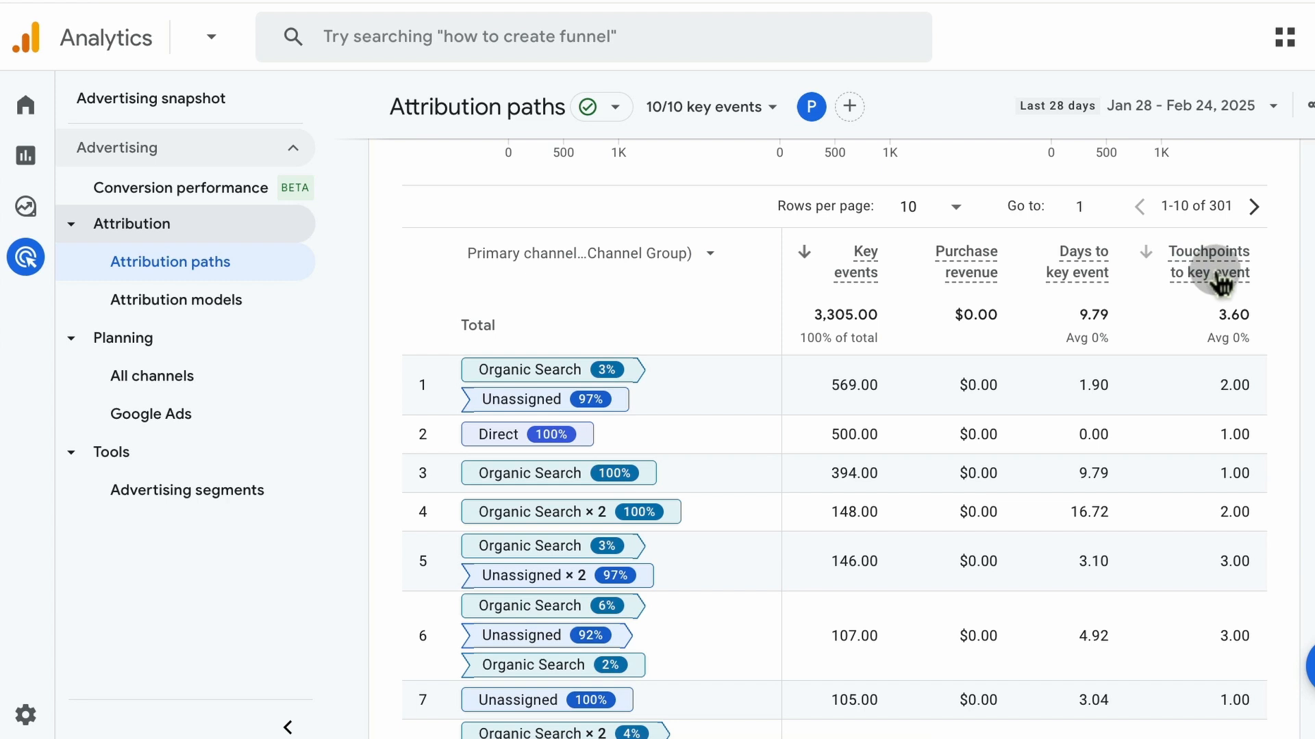
Open the Attribution models report and view the model options available for its first comparison column
{"action": "scroll", "coordinate": [1148, 373], "scroll_direction": "up", "scroll_amount": 7}
{"action": "mouse_move", "coordinate": [1078, 450]}
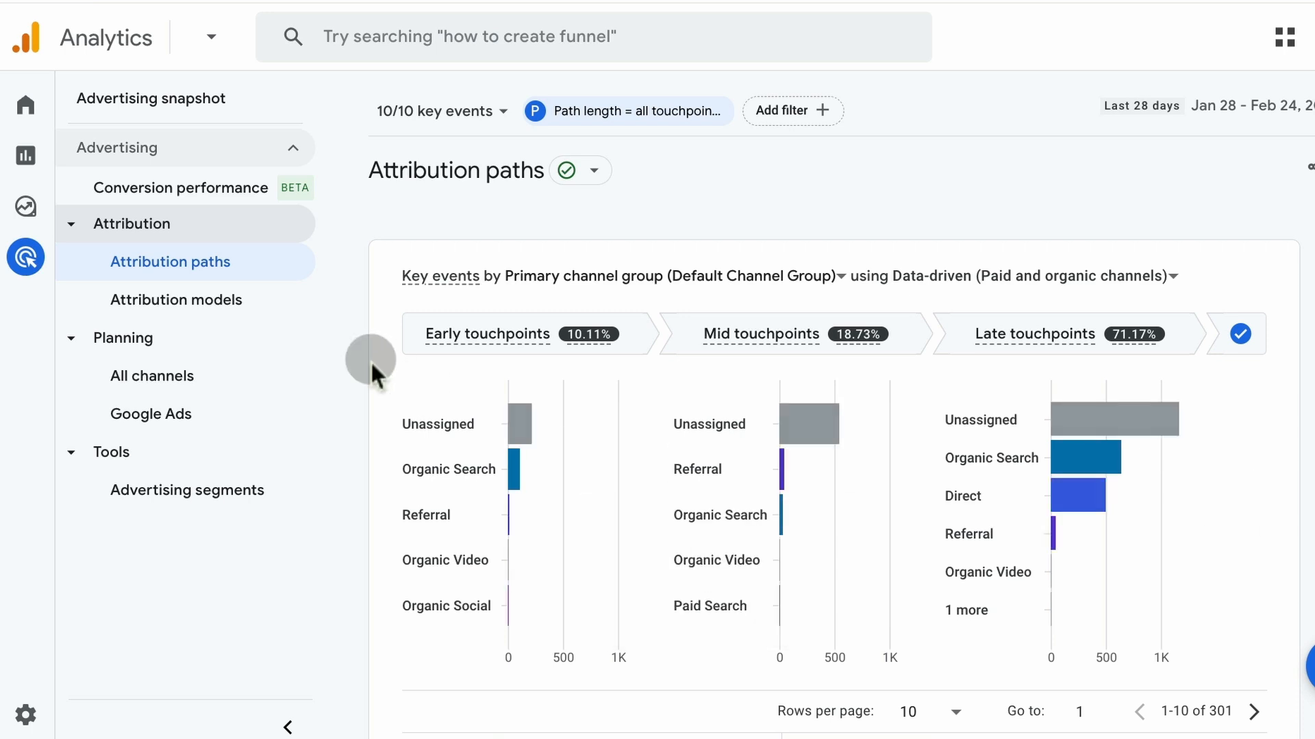
{"action": "left_click", "coordinate": [274, 305]}
{"action": "scroll", "coordinate": [753, 428], "scroll_direction": "down", "scroll_amount": 3}
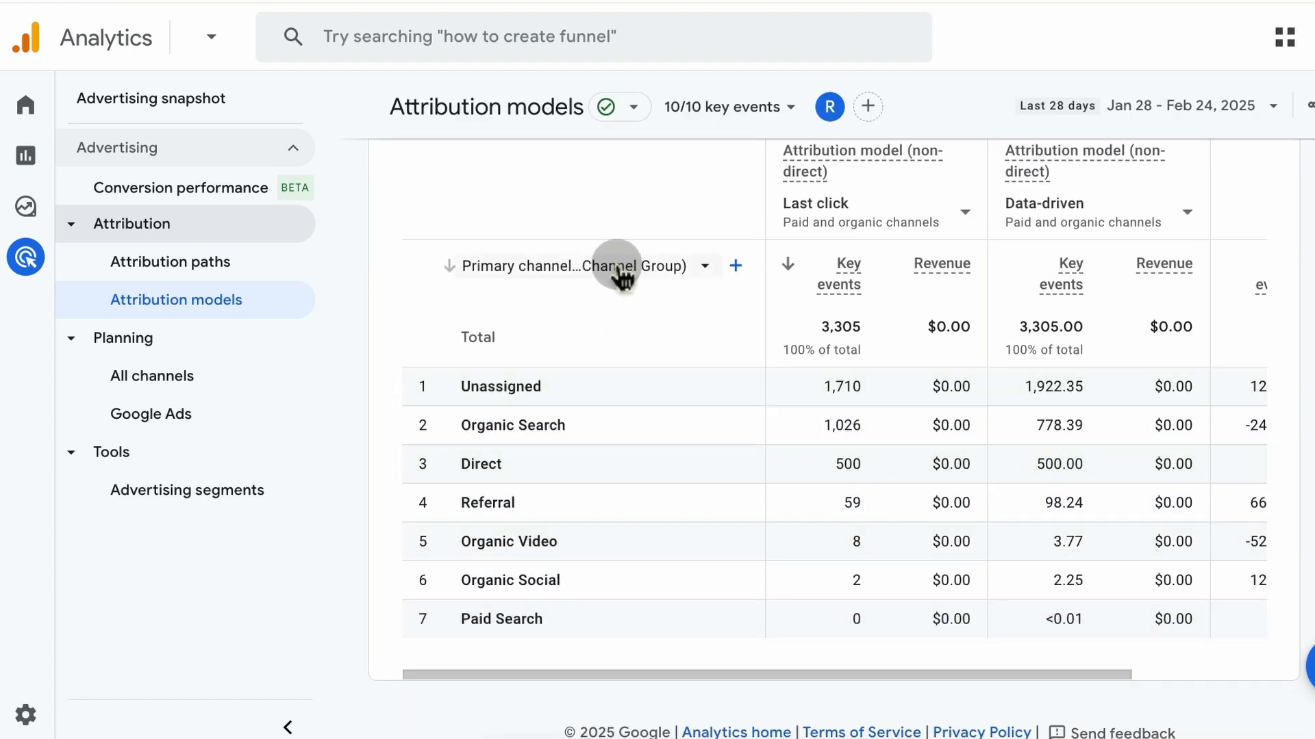
{"action": "scroll", "coordinate": [642, 548], "scroll_direction": "up", "scroll_amount": 2}
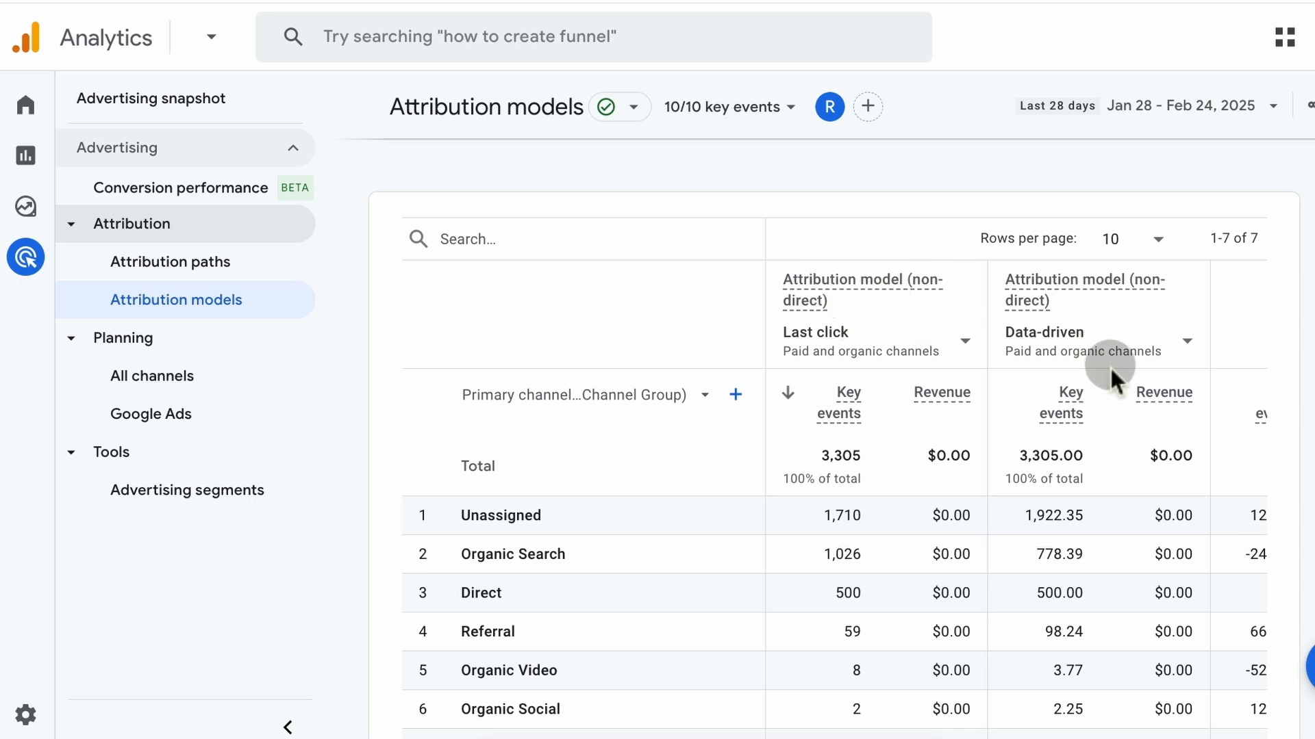
{"action": "left_click", "coordinate": [936, 347]}
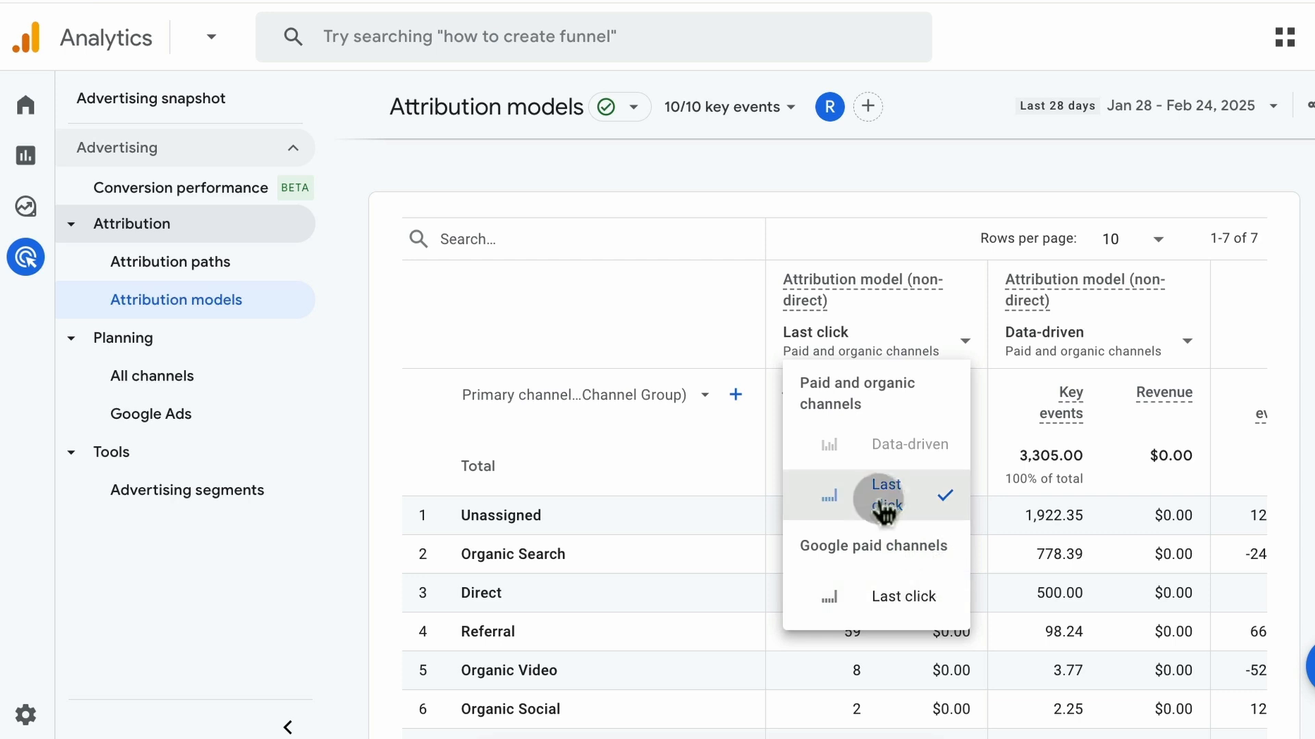
{"action": "left_click", "coordinate": [1299, 324]}
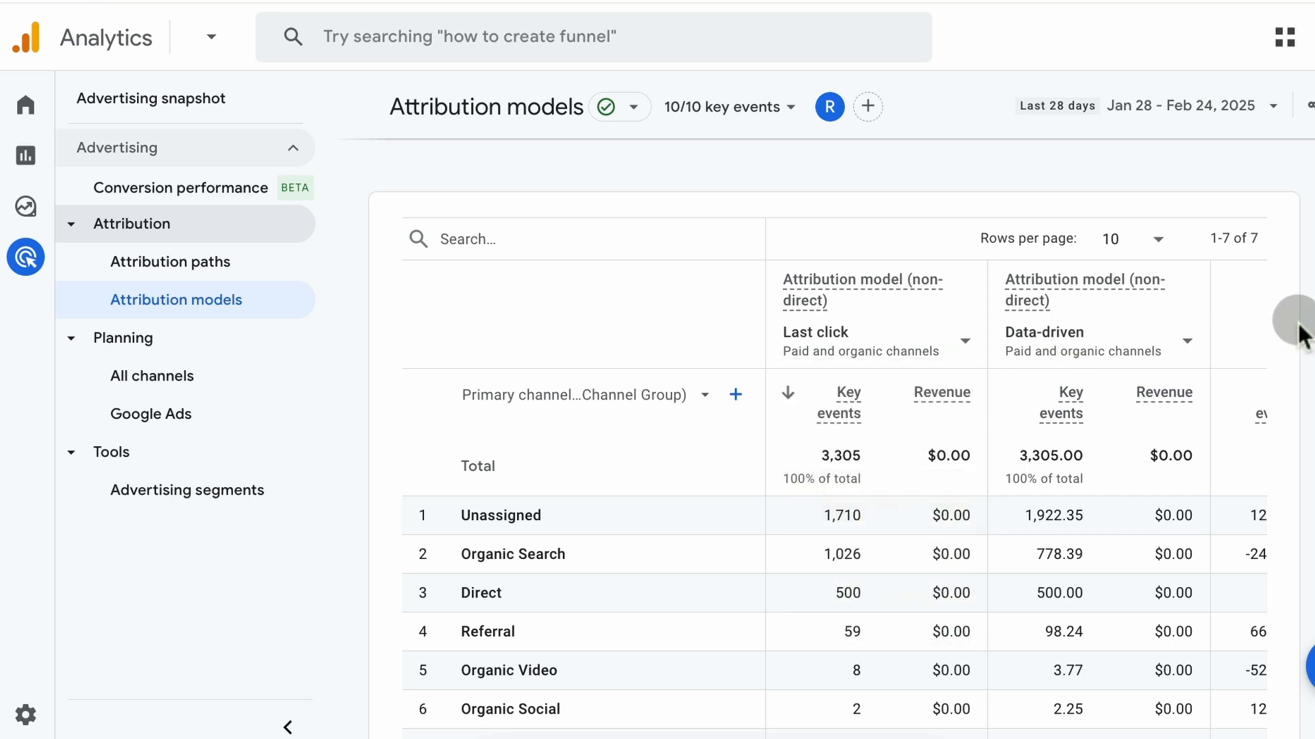
Compare key events and revenue per channel between the last click and data-driven attribution models
{"action": "scroll", "coordinate": [1073, 390], "scroll_direction": "right", "scroll_amount": 3}
{"action": "scroll", "coordinate": [1076, 392], "scroll_direction": "left", "scroll_amount": 3}
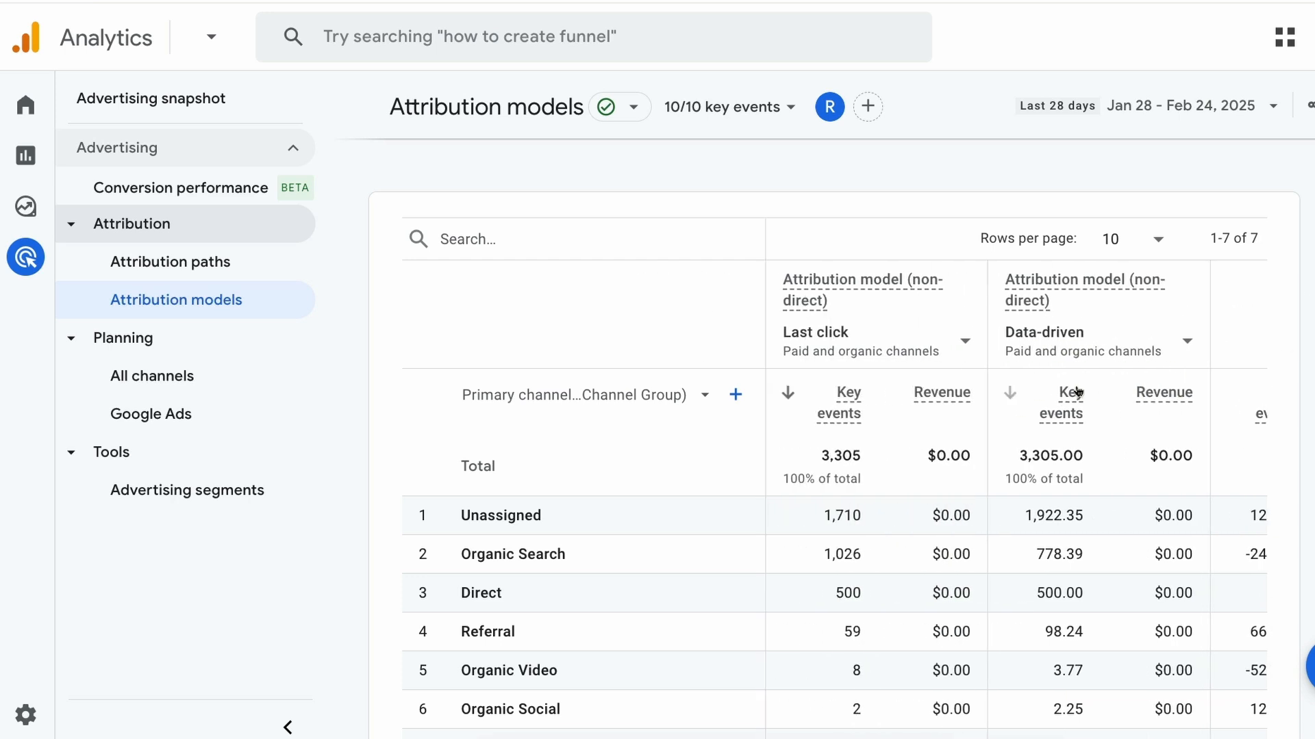
{"action": "mouse_move", "coordinate": [1077, 391]}
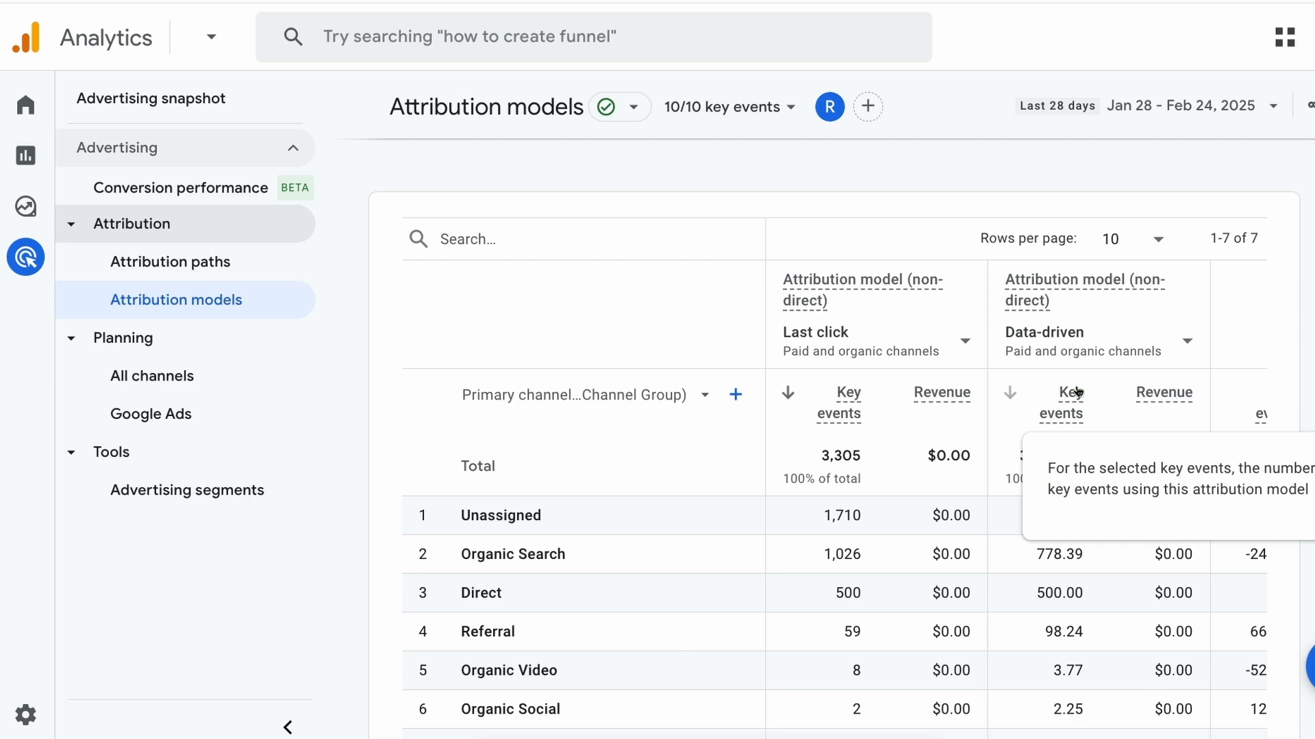
{"action": "scroll", "coordinate": [880, 520], "scroll_direction": "down", "scroll_amount": 2}
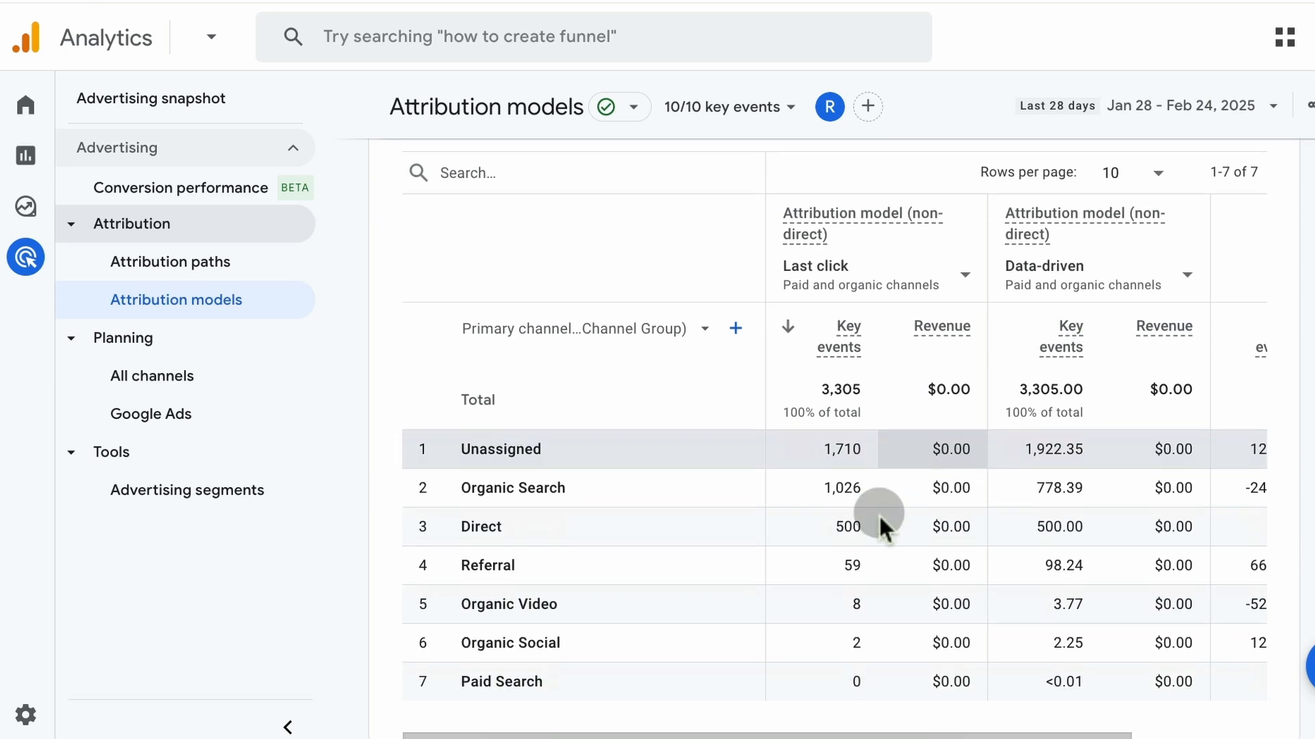
{"action": "scroll", "coordinate": [886, 527], "scroll_direction": "up", "scroll_amount": 2}
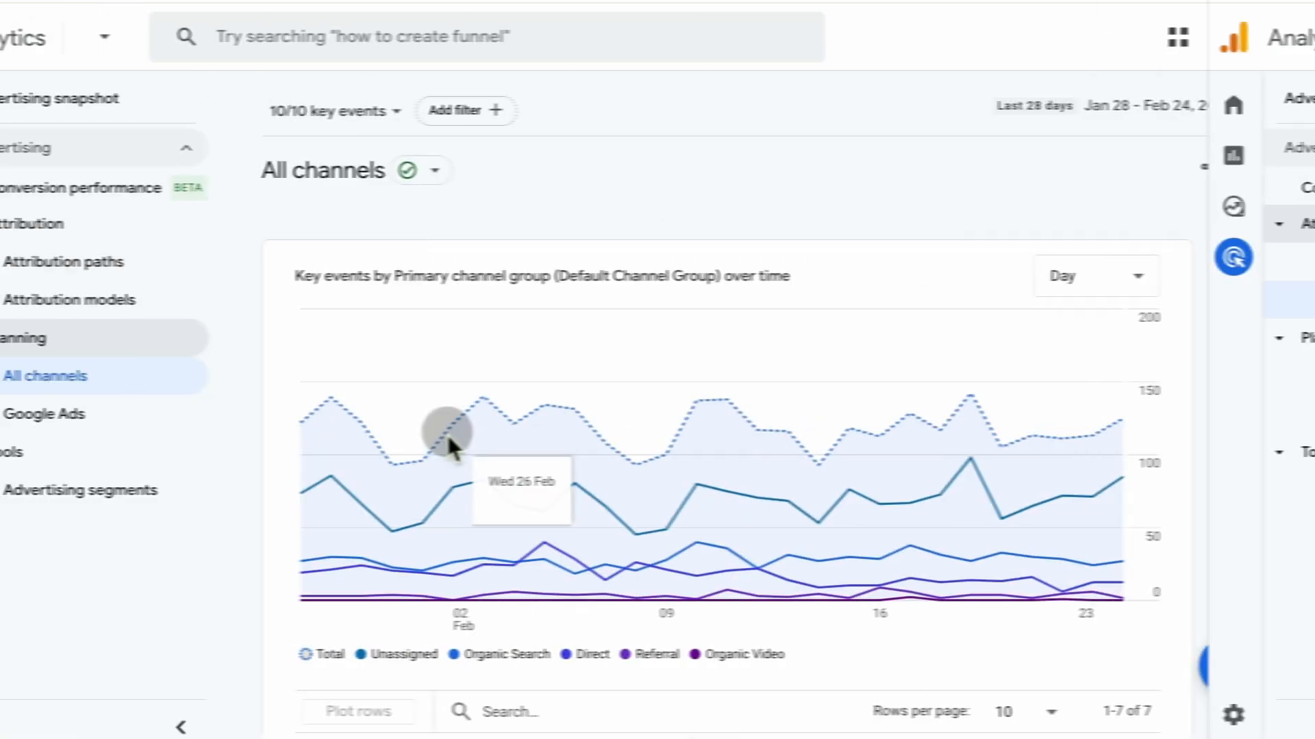
Open the All channels planning report and examine its key events chart and the ad cost, click, revenue and return columns
{"action": "scroll", "coordinate": [447, 432], "scroll_direction": "down", "scroll_amount": 7}
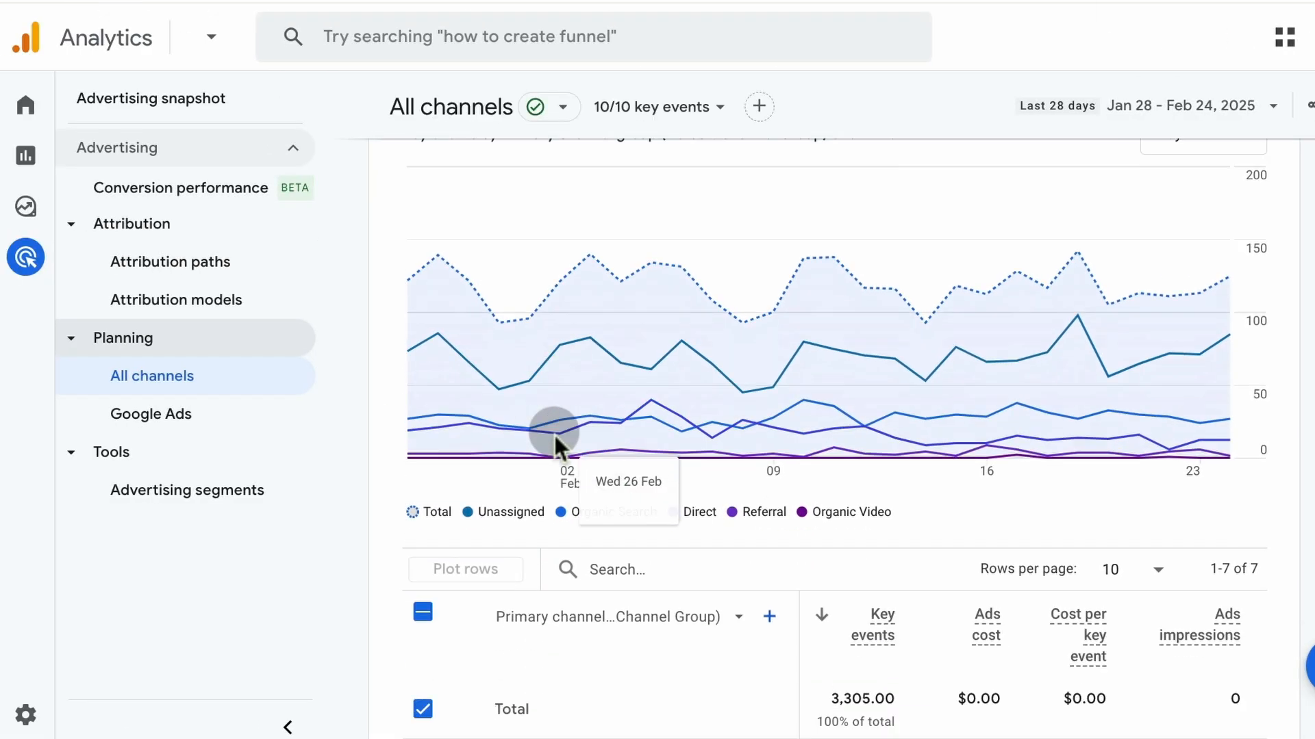
{"action": "scroll", "coordinate": [639, 630], "scroll_direction": "down", "scroll_amount": 1}
{"action": "scroll", "coordinate": [642, 493], "scroll_direction": "right", "scroll_amount": 1}
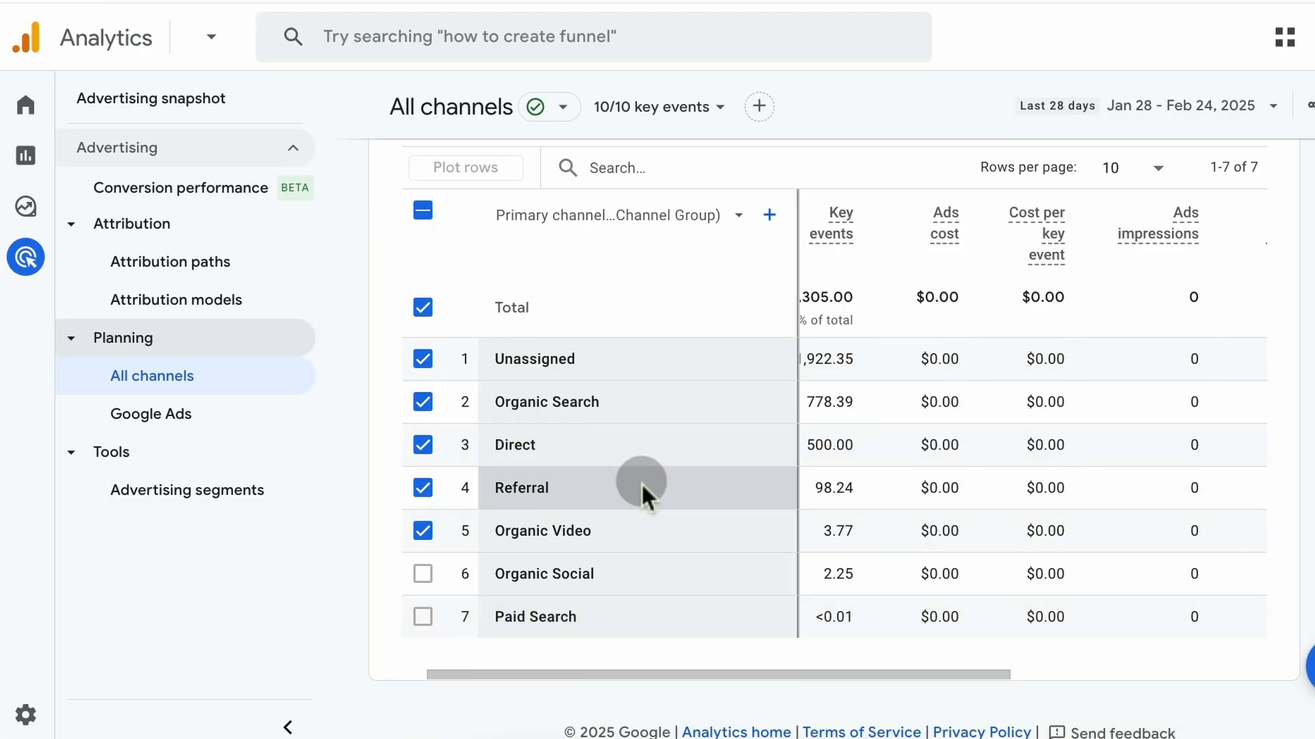
{"action": "scroll", "coordinate": [912, 412], "scroll_direction": "right", "scroll_amount": 5}
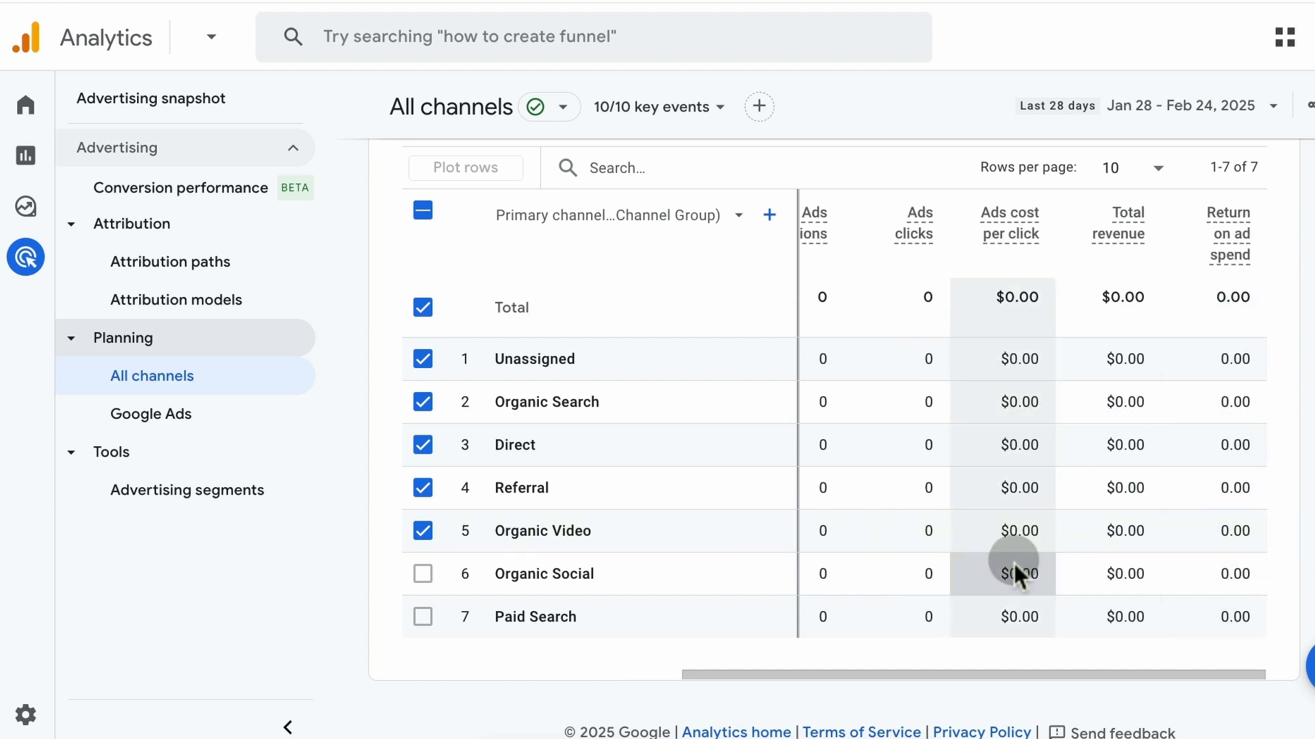
{"action": "scroll", "coordinate": [709, 471], "scroll_direction": "up", "scroll_amount": 3}
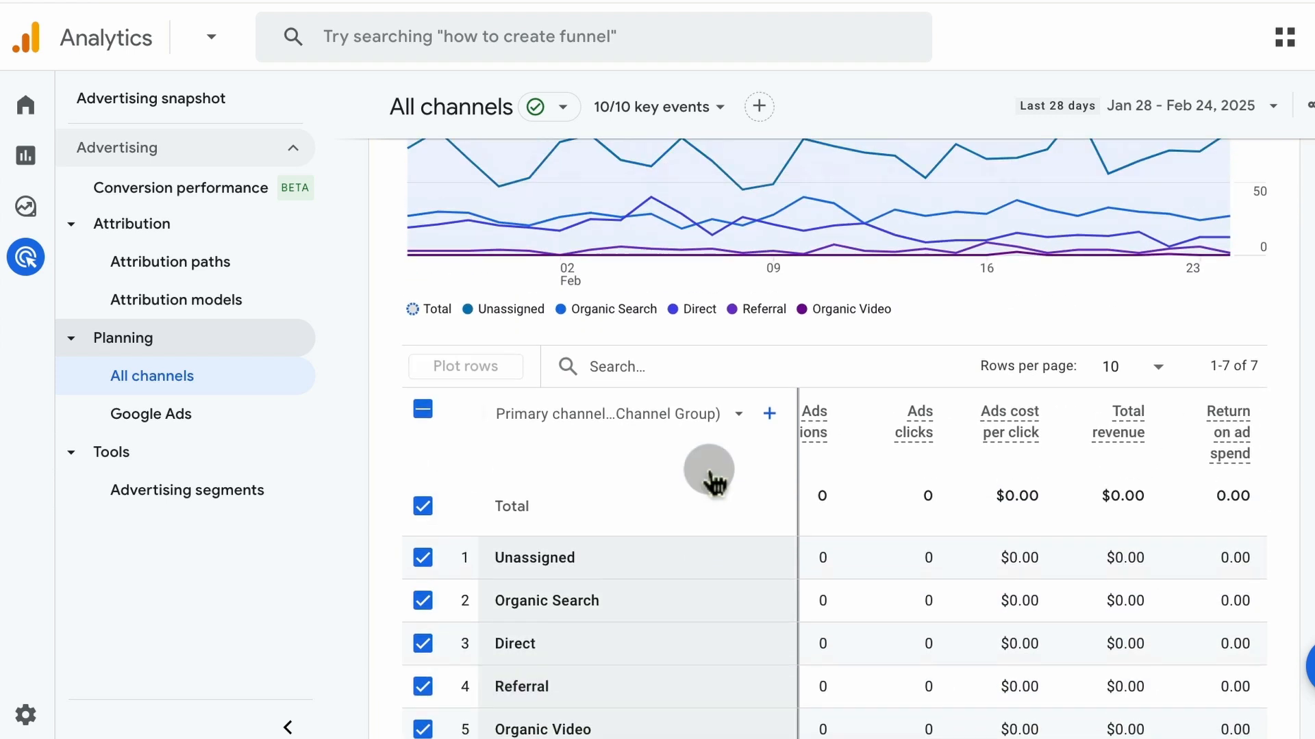
{"action": "scroll", "coordinate": [762, 352], "scroll_direction": "up", "scroll_amount": 4}
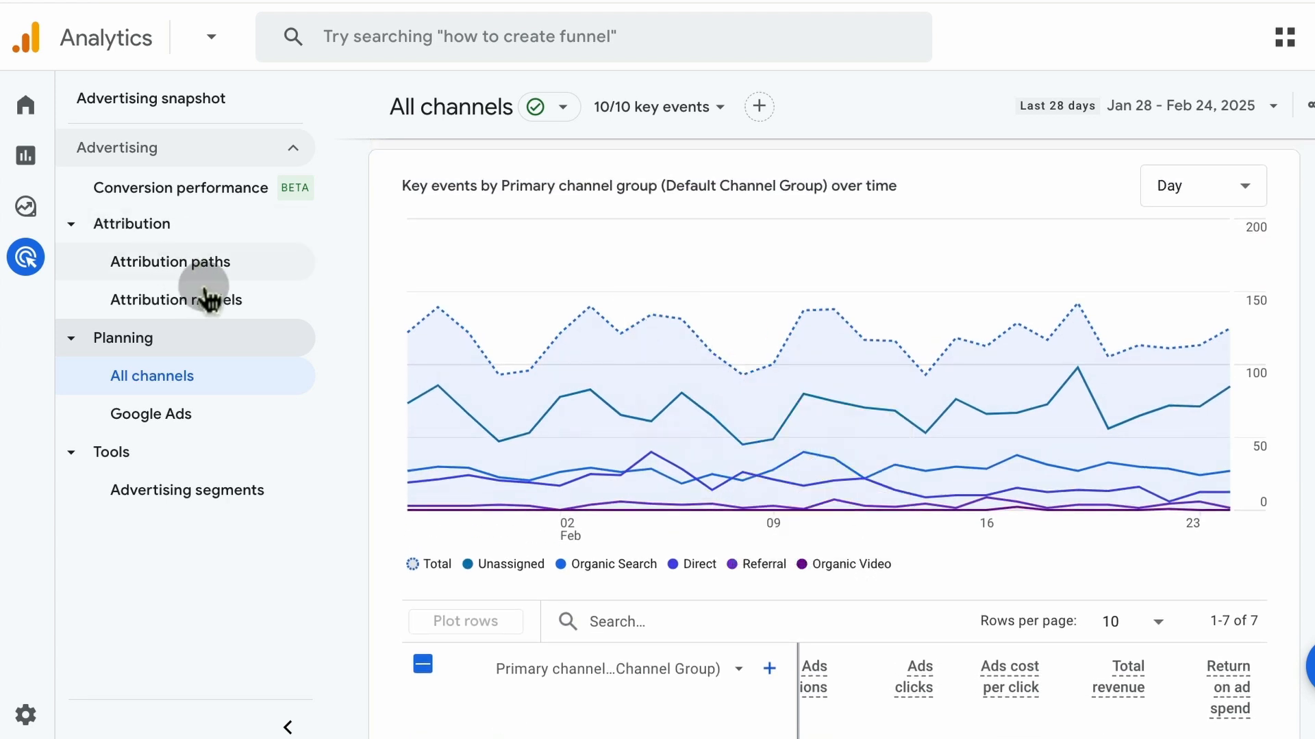
{"action": "scroll", "coordinate": [514, 355], "scroll_direction": "up", "scroll_amount": 2}
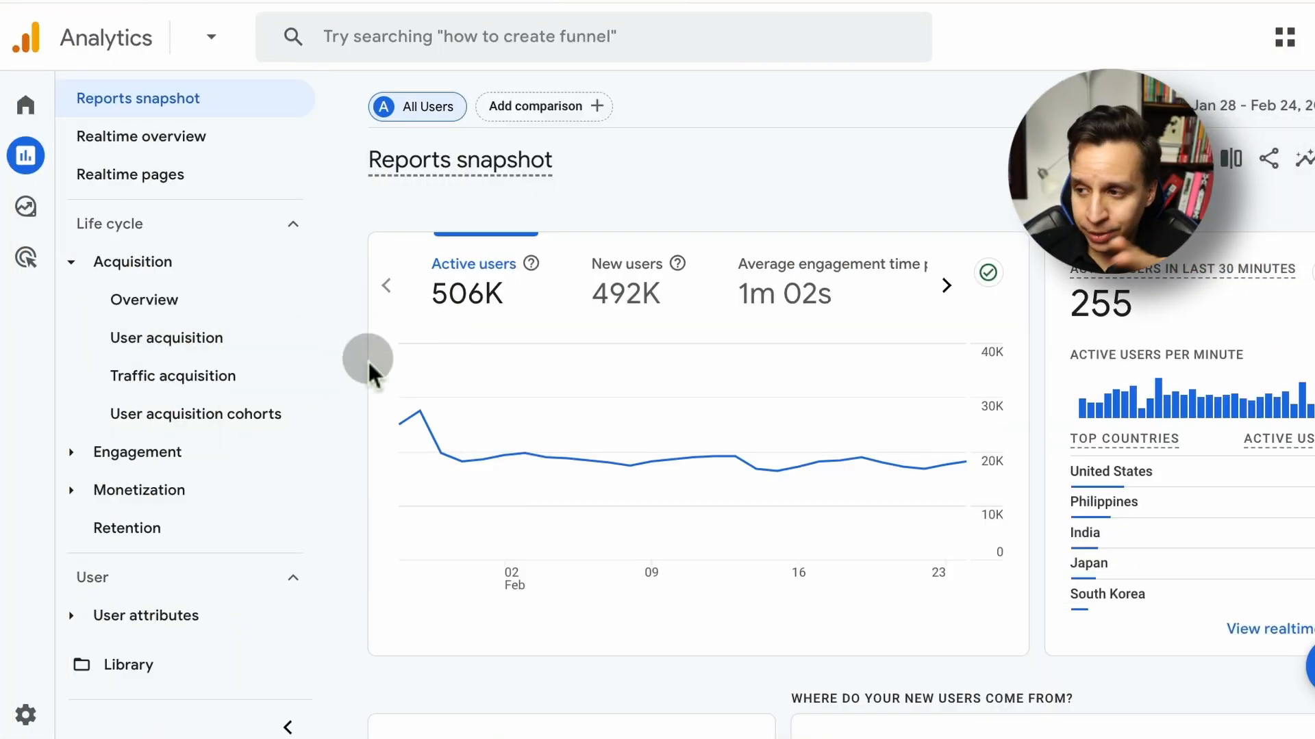
View the User acquisition report, and open the report Library to look at its collections
{"action": "left_click", "coordinate": [180, 352]}
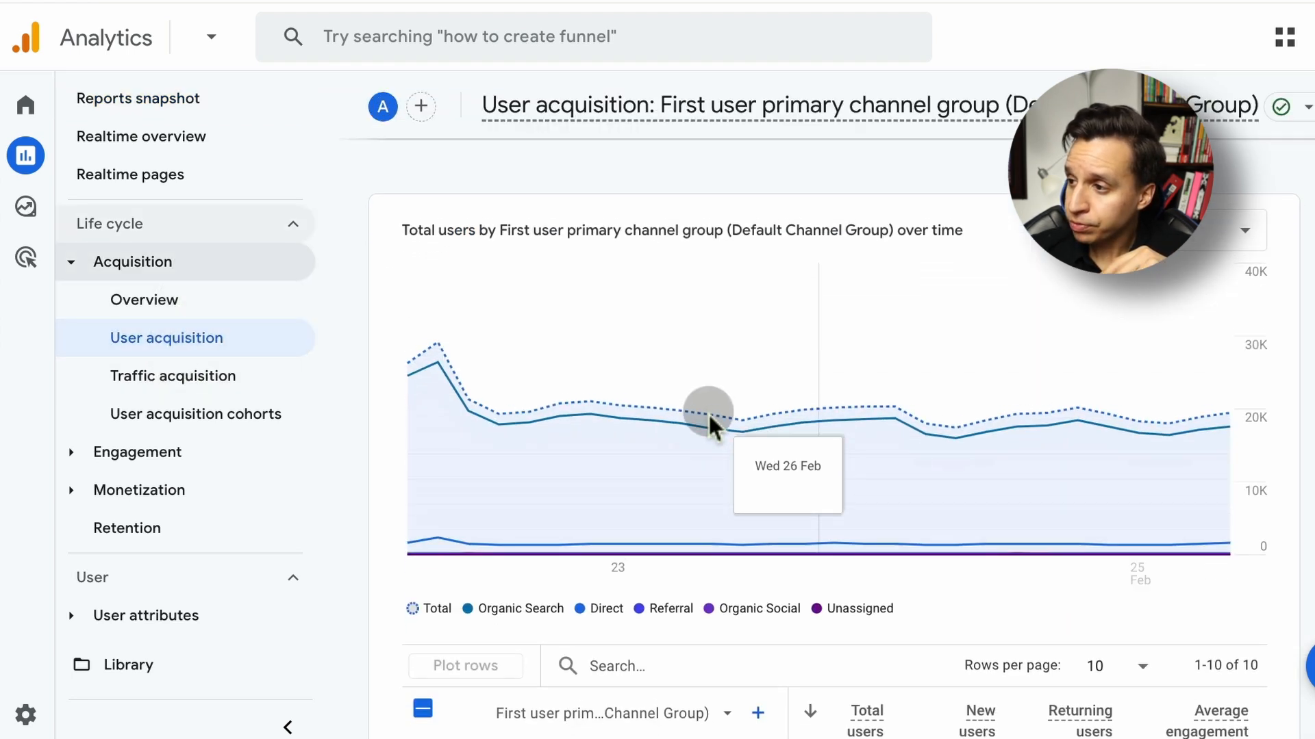
{"action": "scroll", "coordinate": [710, 420], "scroll_direction": "up", "scroll_amount": 1}
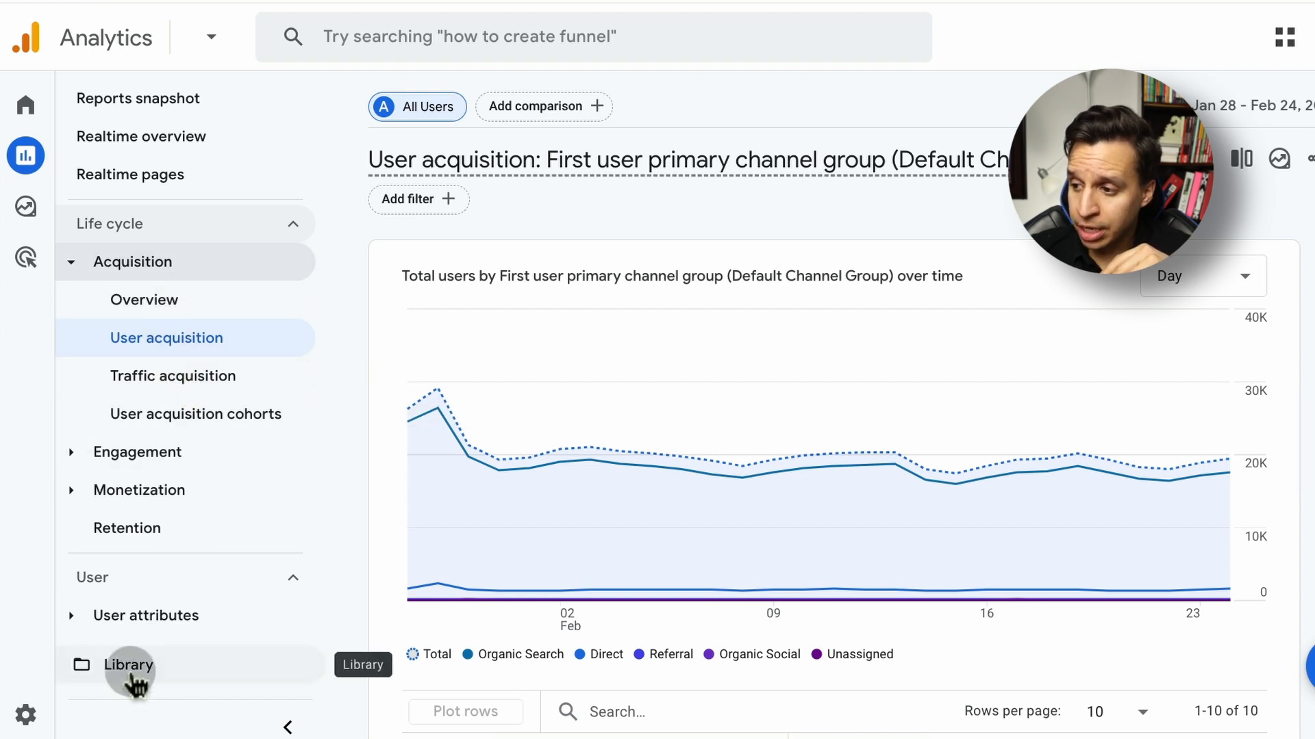
{"action": "left_click", "coordinate": [174, 687]}
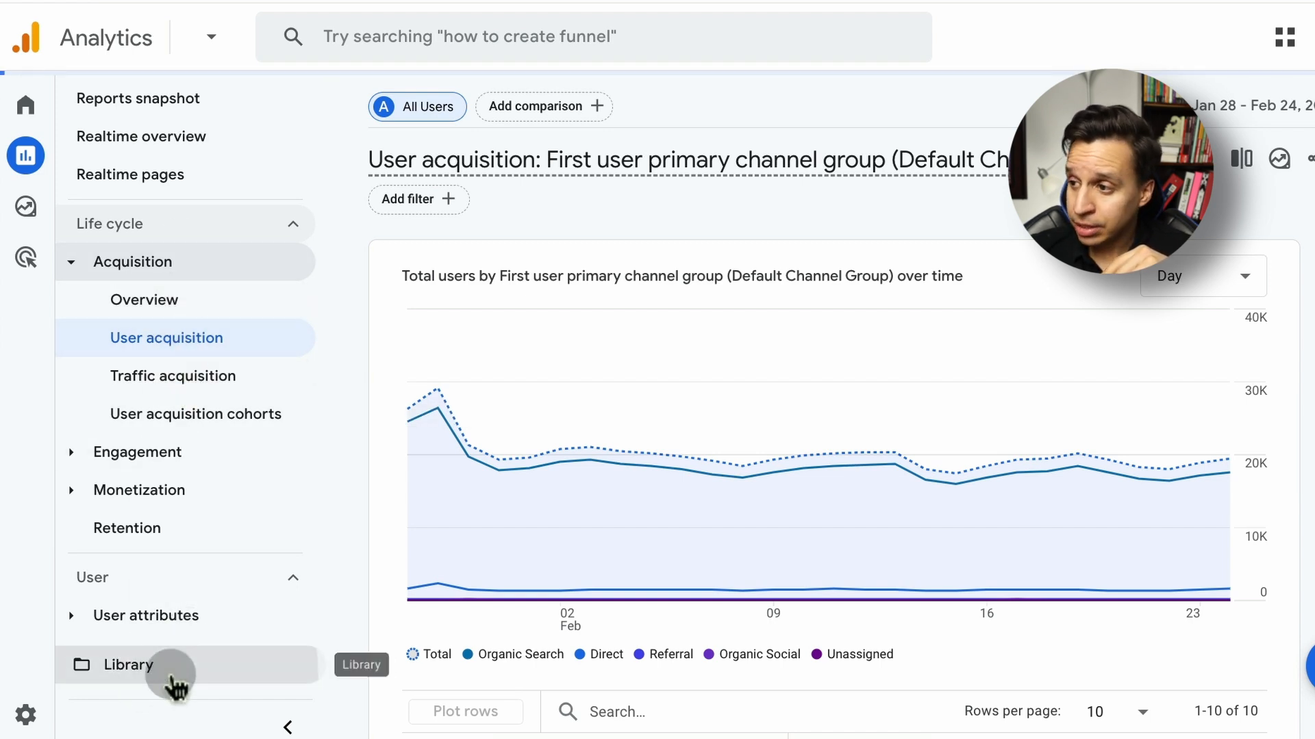
{"action": "scroll", "coordinate": [749, 426], "scroll_direction": "down", "scroll_amount": 3}
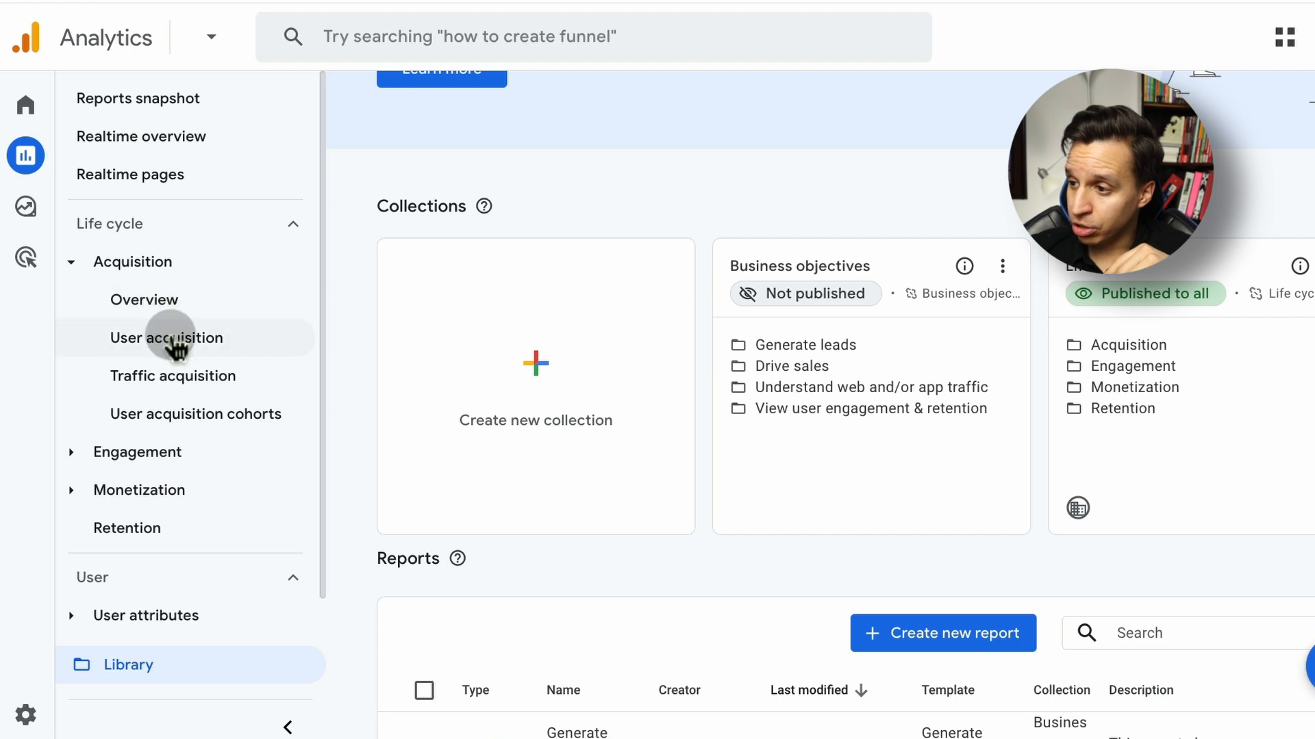
Return to the User acquisition report and view the primary dimensions available for its table
{"action": "left_click", "coordinate": [168, 339]}
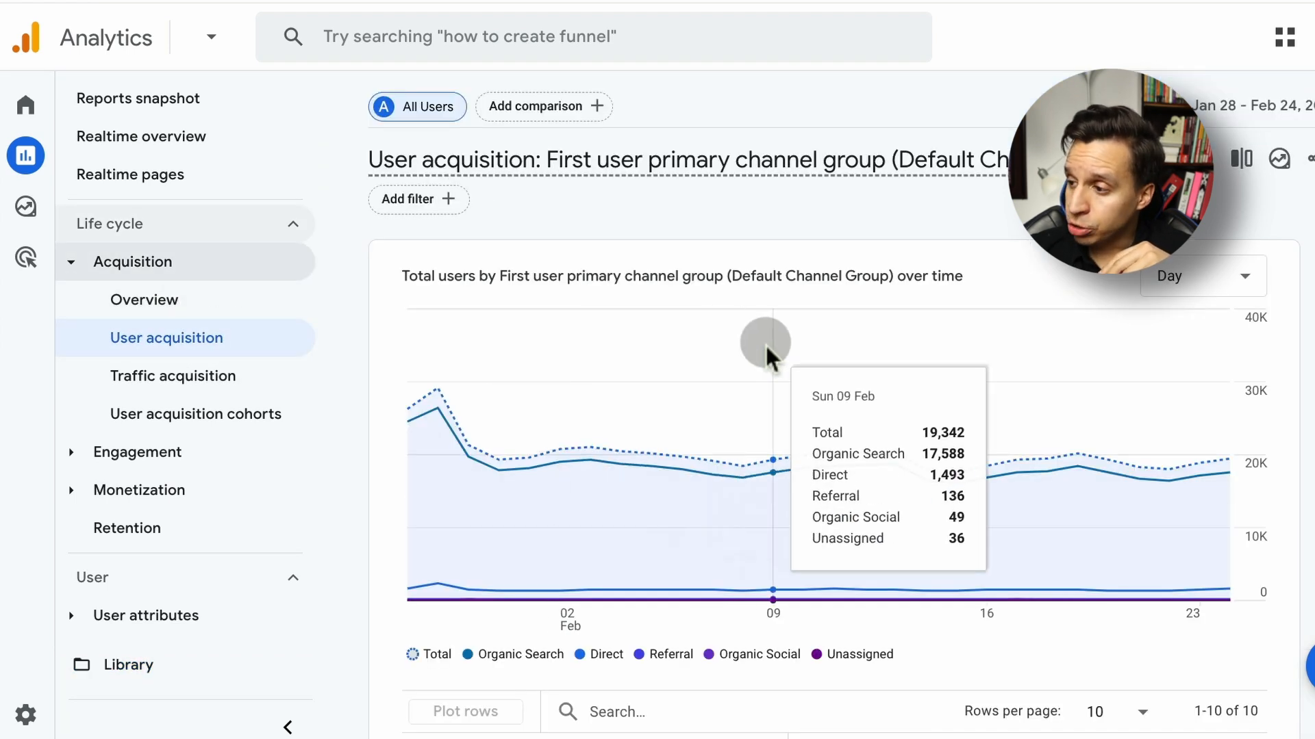
{"action": "scroll", "coordinate": [765, 342], "scroll_direction": "down", "scroll_amount": 7}
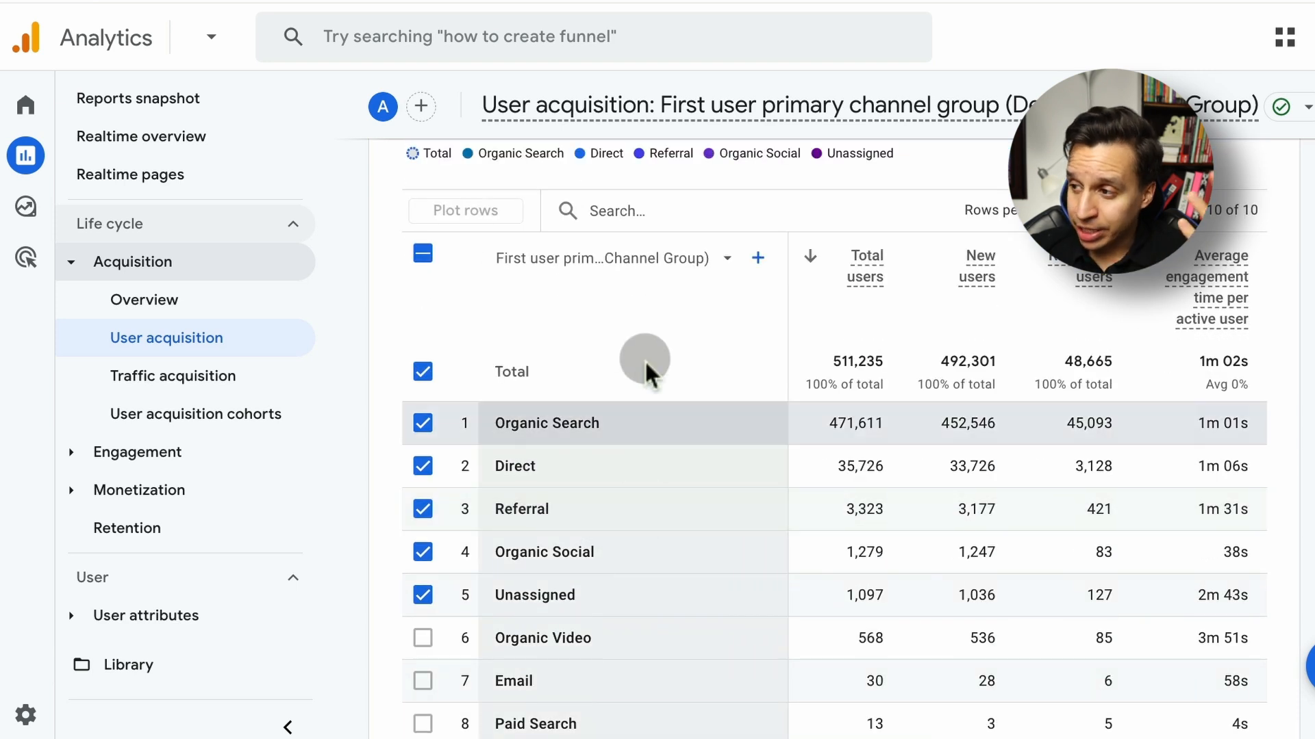
{"action": "left_click", "coordinate": [637, 259]}
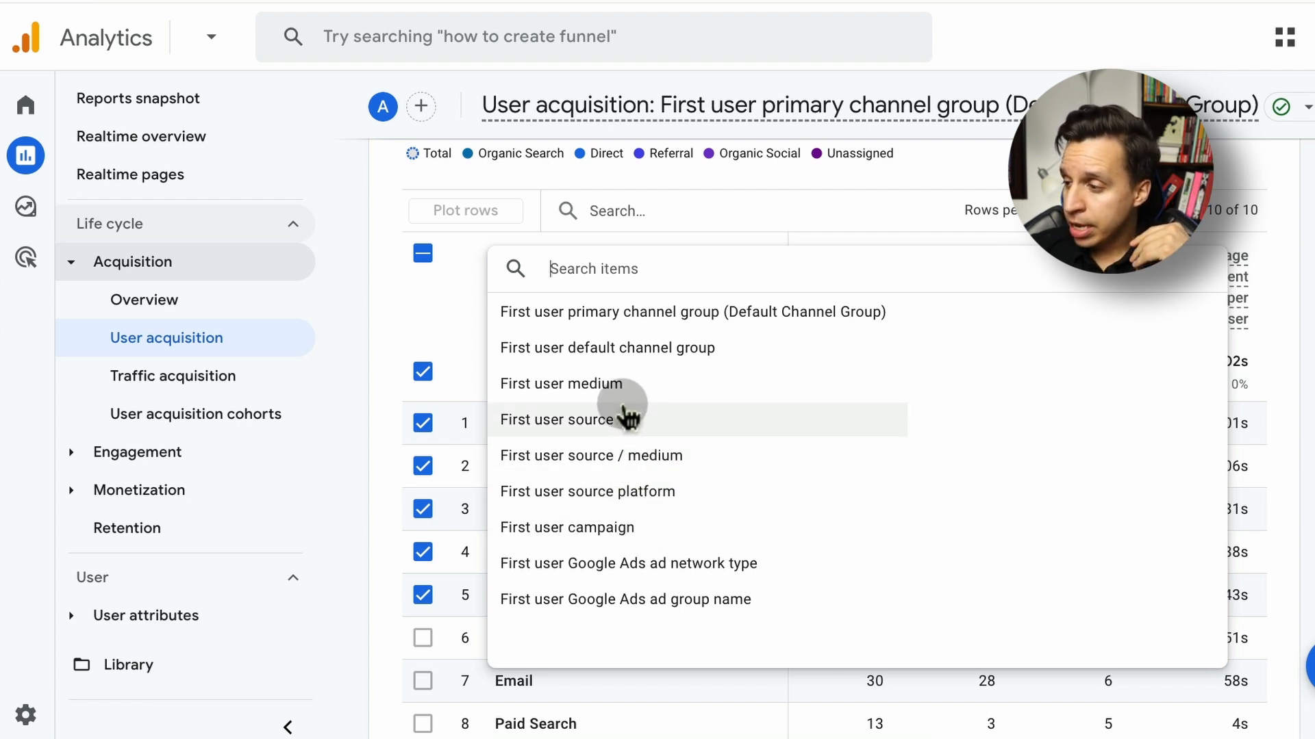
{"action": "left_click", "coordinate": [569, 213]}
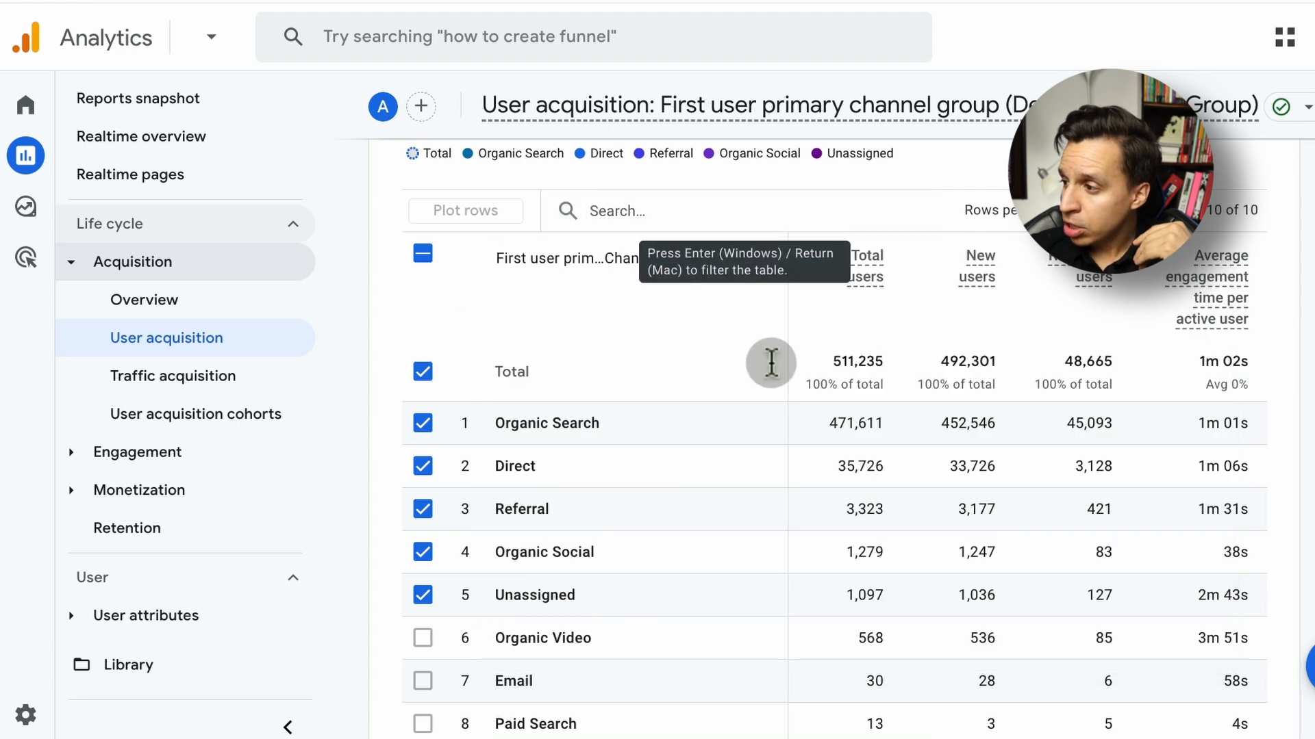
Examine the User acquisition table's user and engagement metrics and the events available for its event count column
{"action": "scroll", "coordinate": [944, 499], "scroll_direction": "right", "scroll_amount": 2}
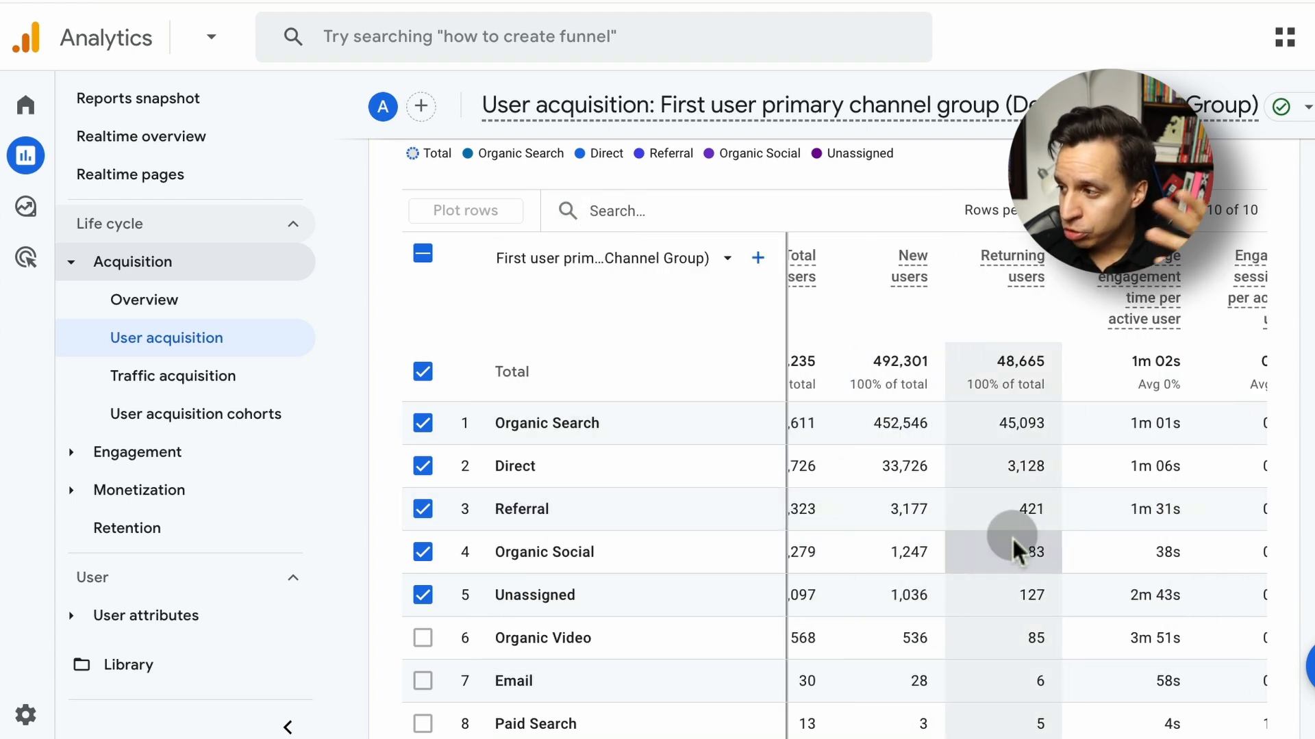
{"action": "scroll", "coordinate": [1013, 548], "scroll_direction": "right", "scroll_amount": 4}
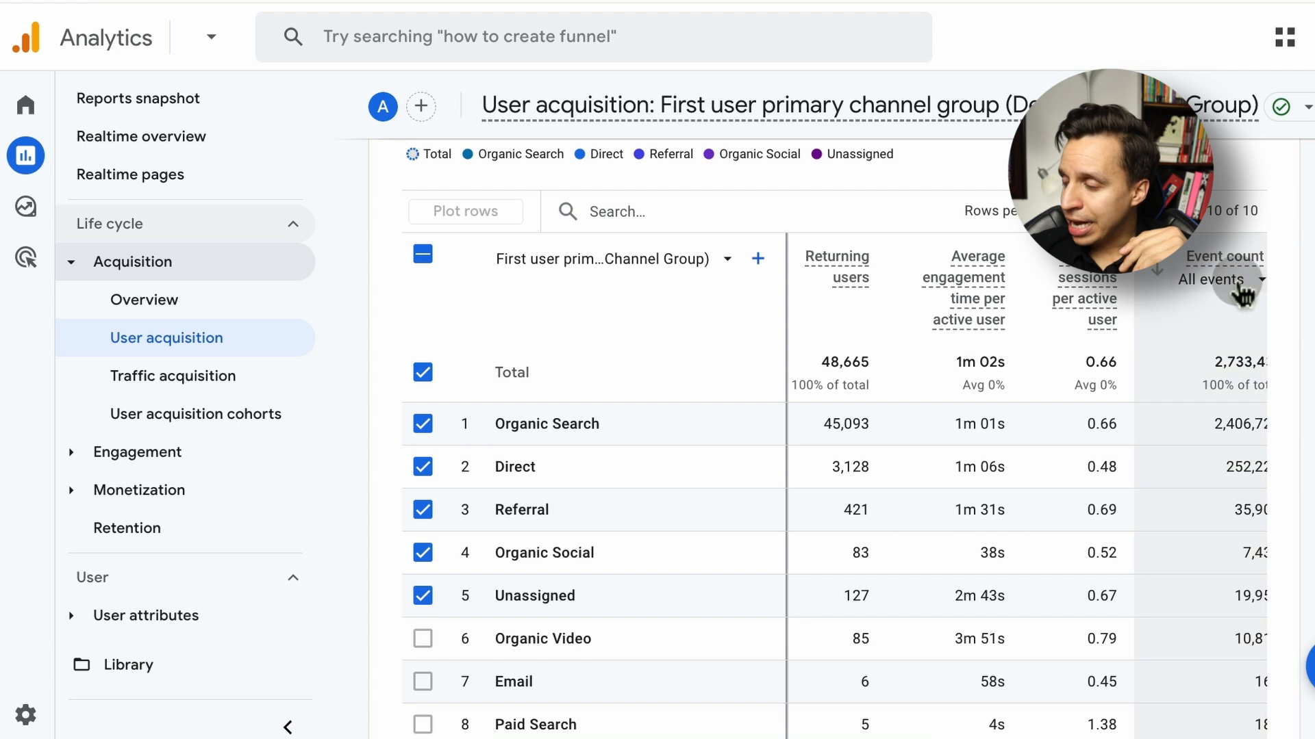
{"action": "left_click", "coordinate": [1242, 282]}
{"action": "key", "text": "Escape"}
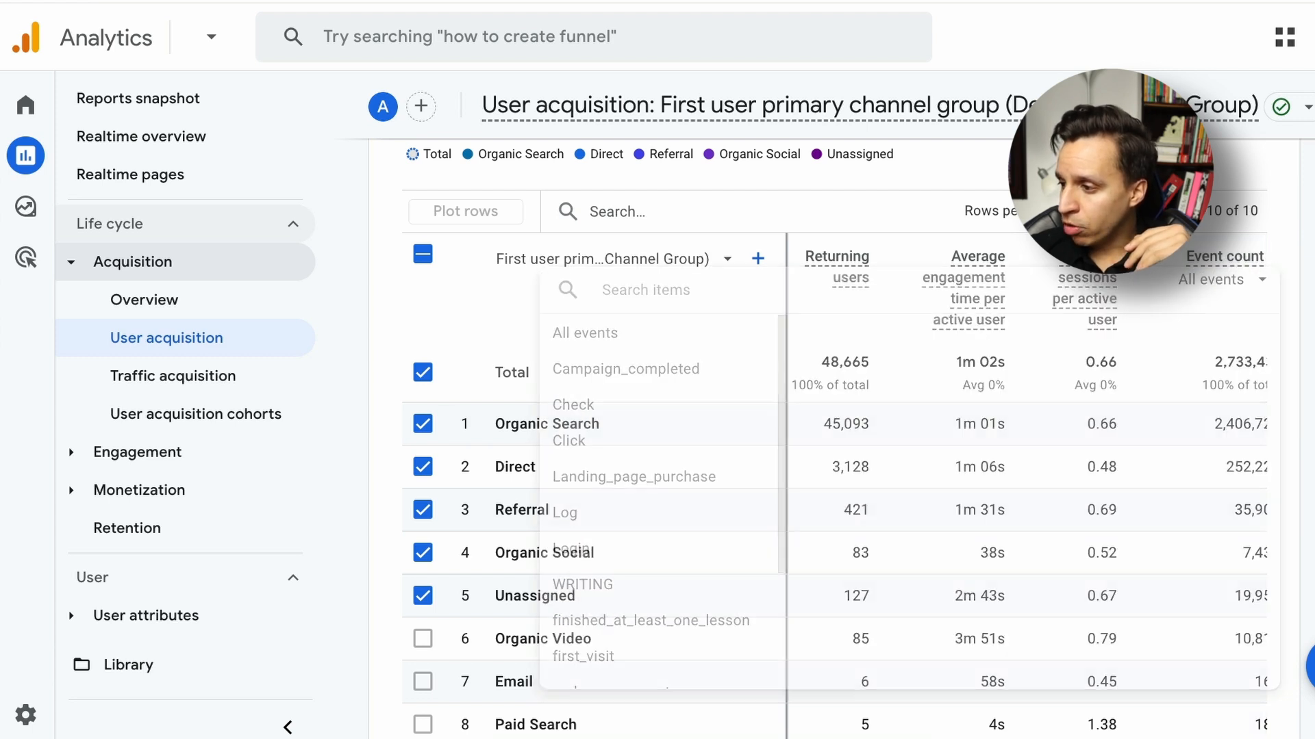
{"action": "scroll", "coordinate": [1089, 534], "scroll_direction": "left", "scroll_amount": 6}
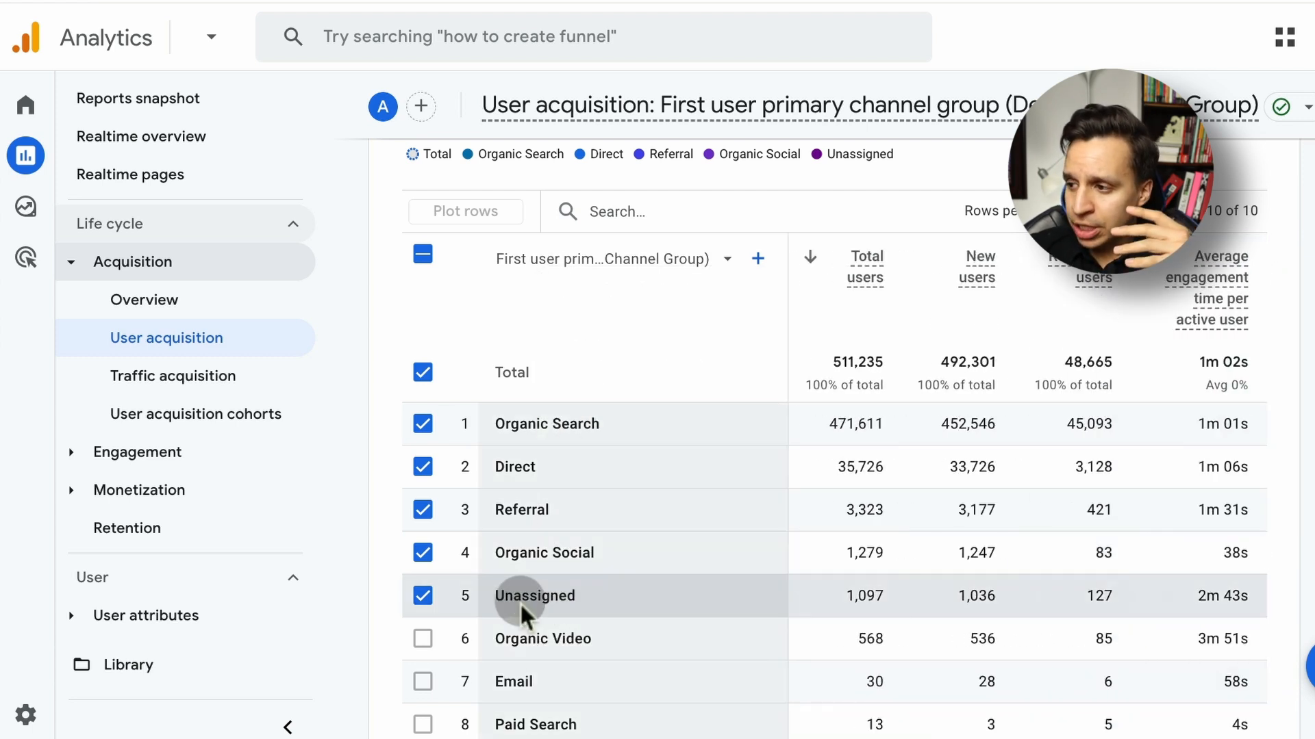
{"action": "scroll", "coordinate": [521, 613], "scroll_direction": "up", "scroll_amount": 3}
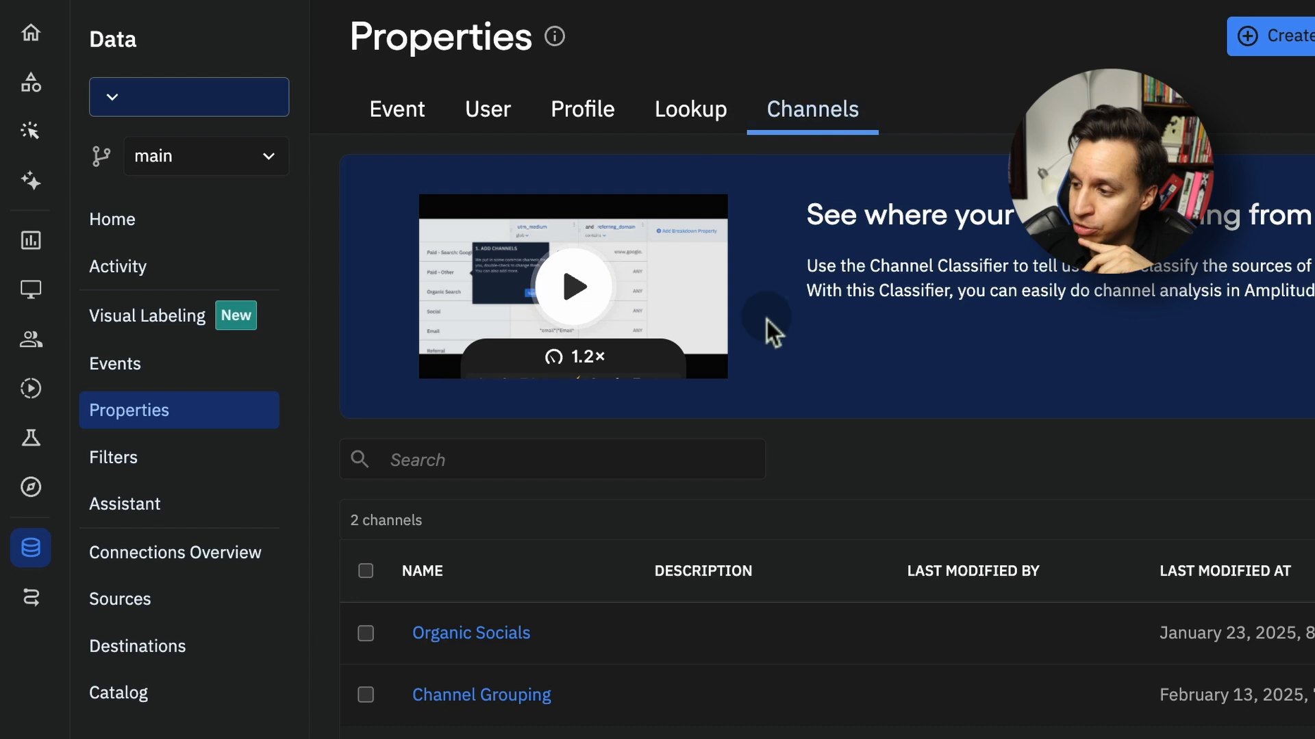
{"action": "left_click", "coordinate": [551, 688]}
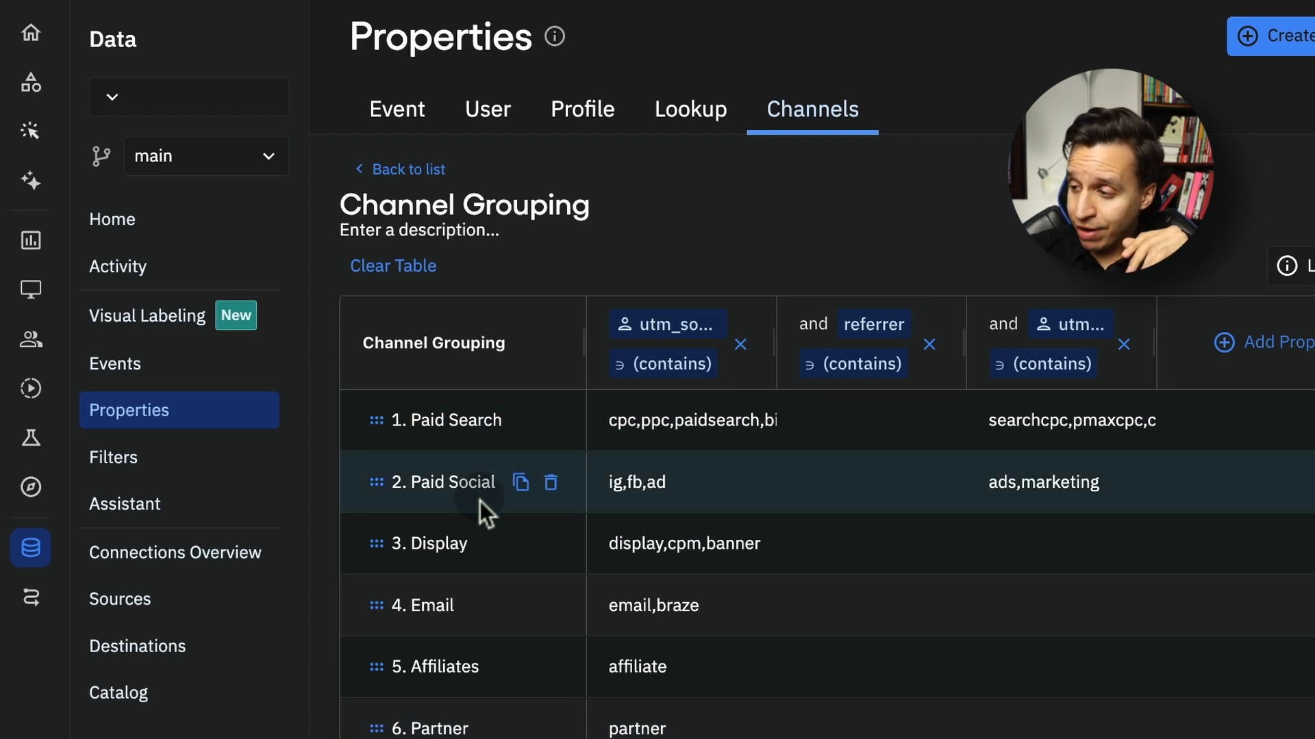
{"action": "scroll", "coordinate": [479, 507], "scroll_direction": "down", "scroll_amount": 3}
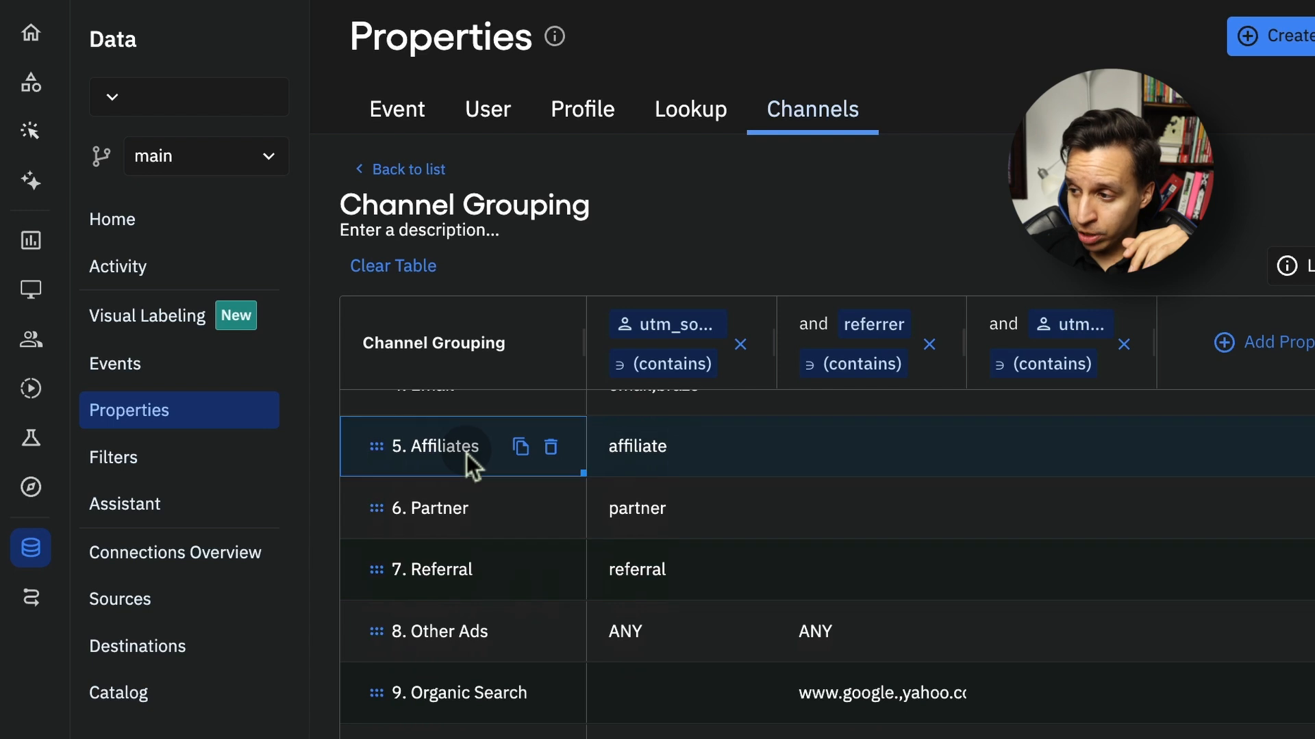
{"action": "double_click", "coordinate": [466, 454]}
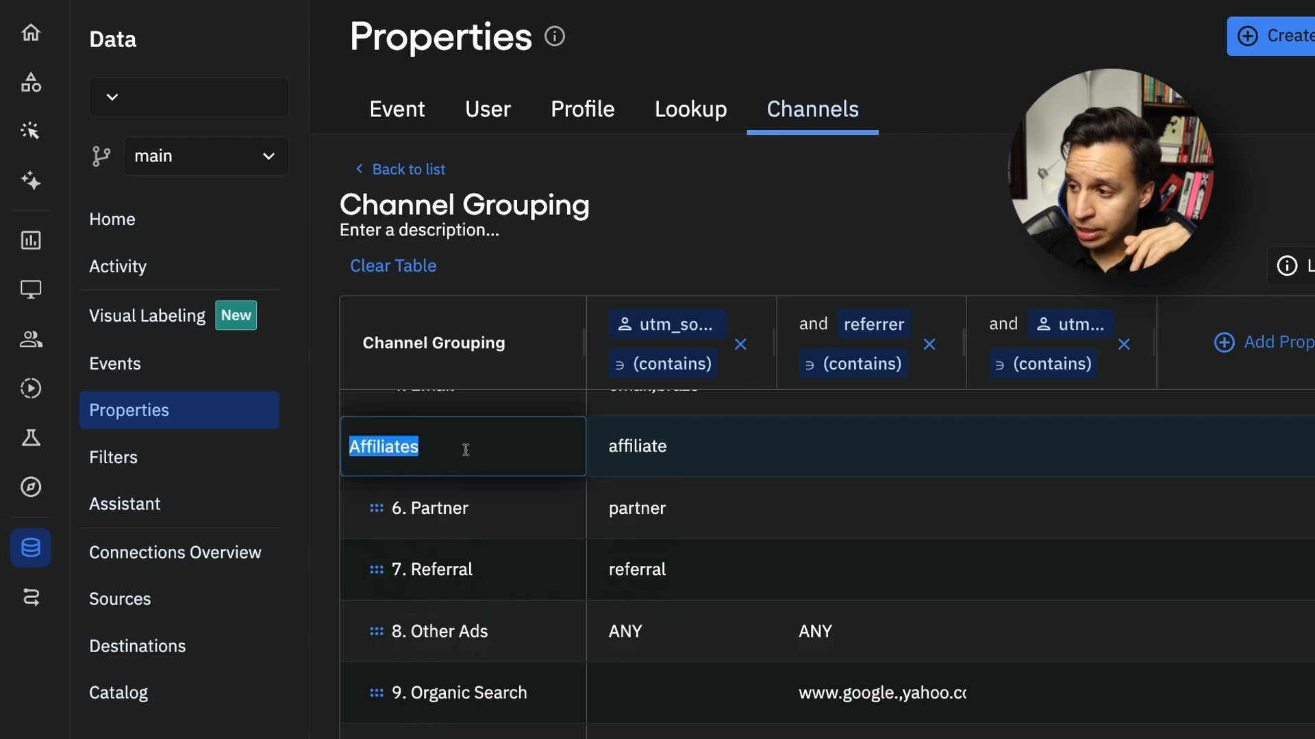
{"action": "left_click", "coordinate": [702, 203]}
{"action": "left_click", "coordinate": [463, 511]}
{"action": "scroll", "coordinate": [493, 480], "scroll_direction": "up", "scroll_amount": 5}
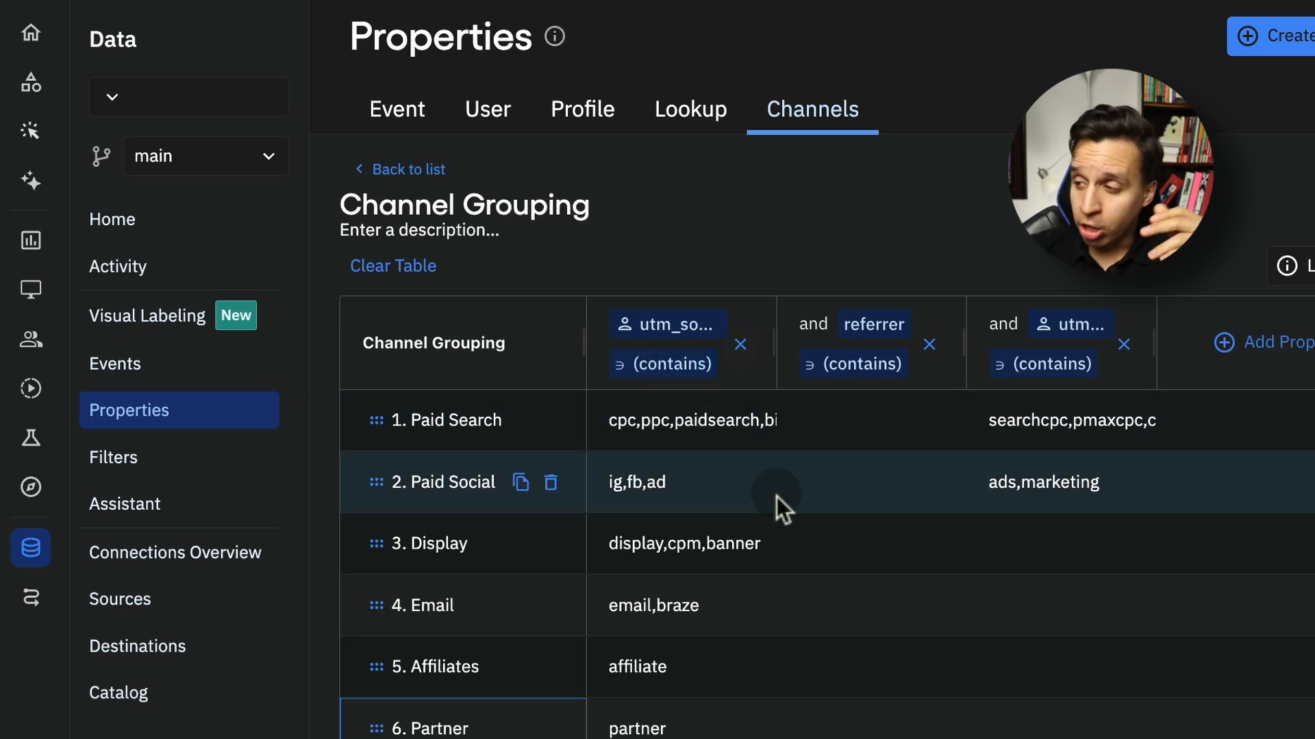
Search the property choices for the first rule column for utm_medium, leaving the column on utm_source
{"action": "mouse_move", "coordinate": [696, 328]}
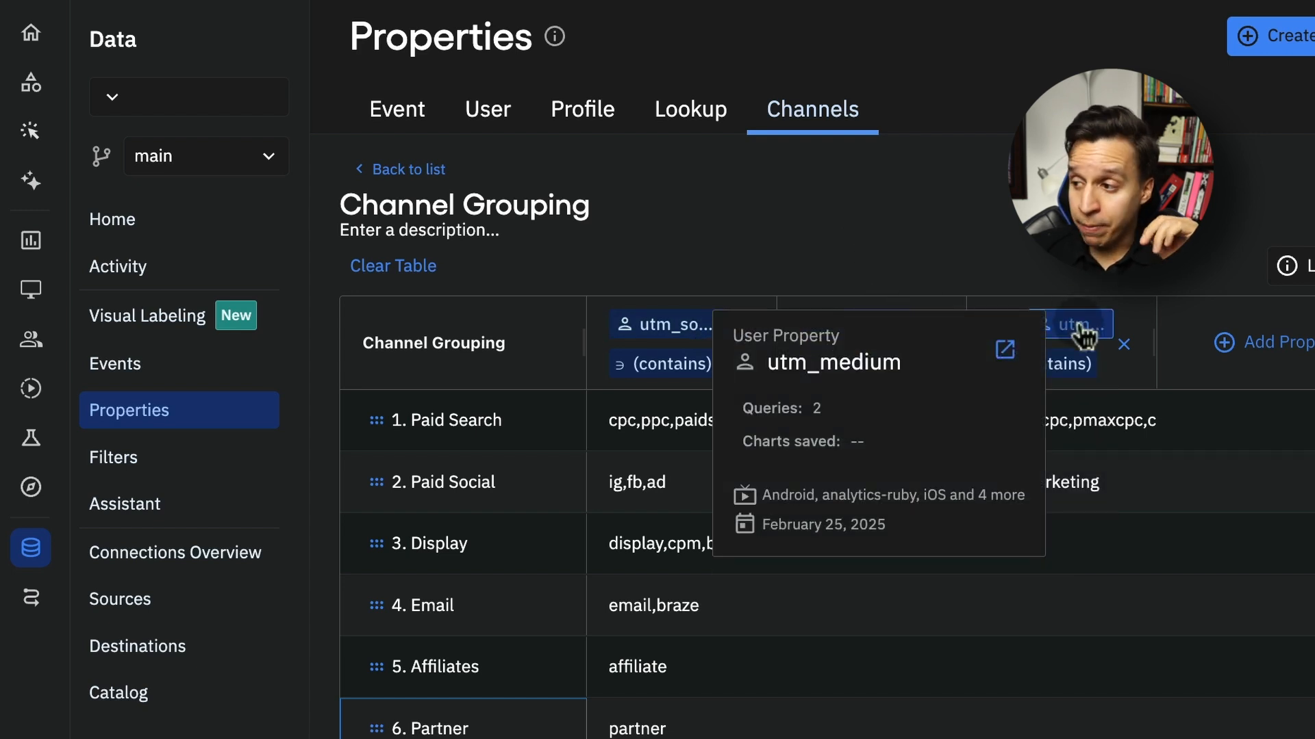
{"action": "left_click", "coordinate": [687, 336]}
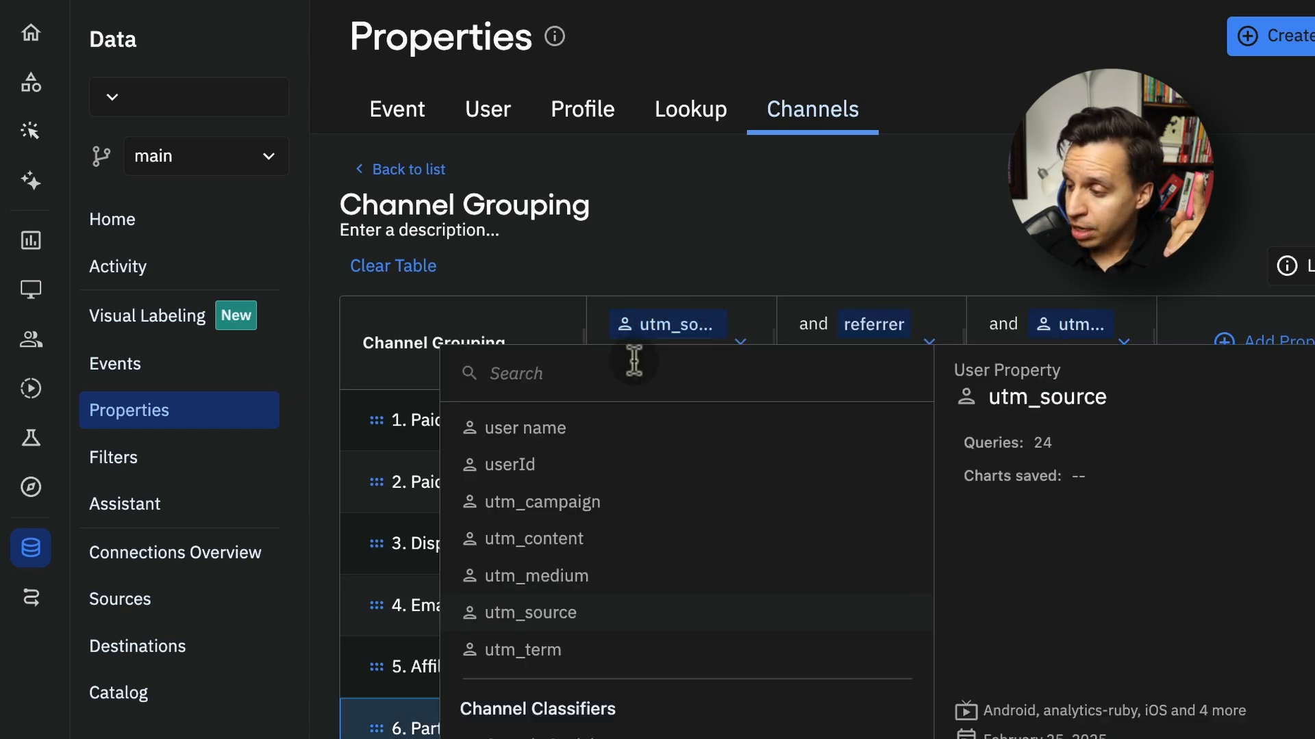
{"action": "type", "text": "utm_m"}
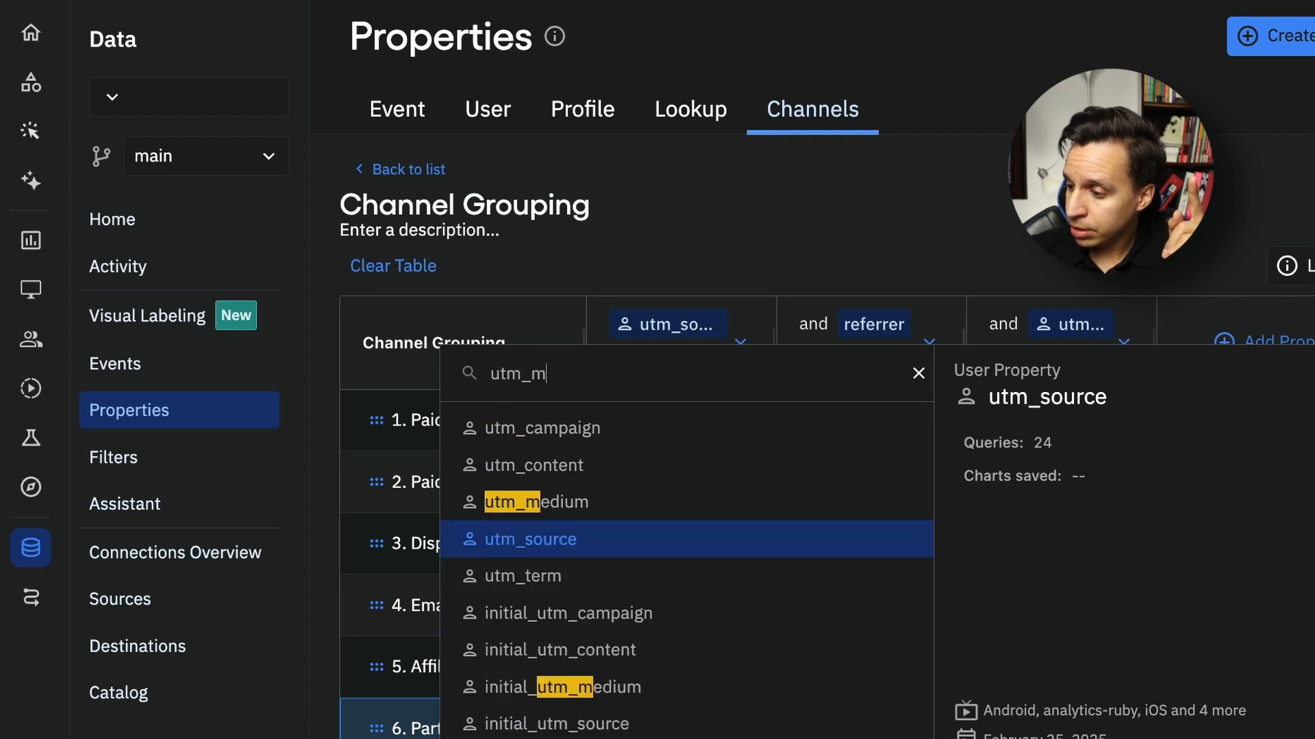
{"action": "type", "text": "edium"}
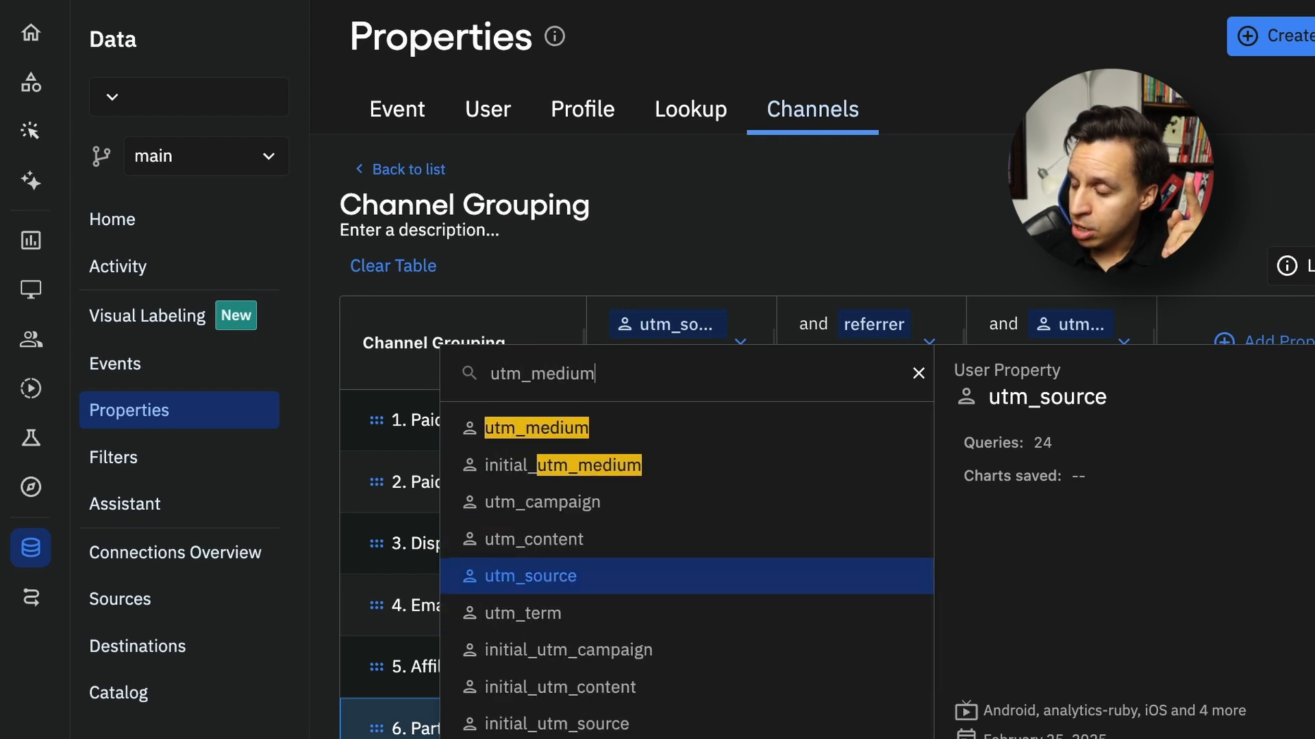
{"action": "left_click", "coordinate": [573, 585]}
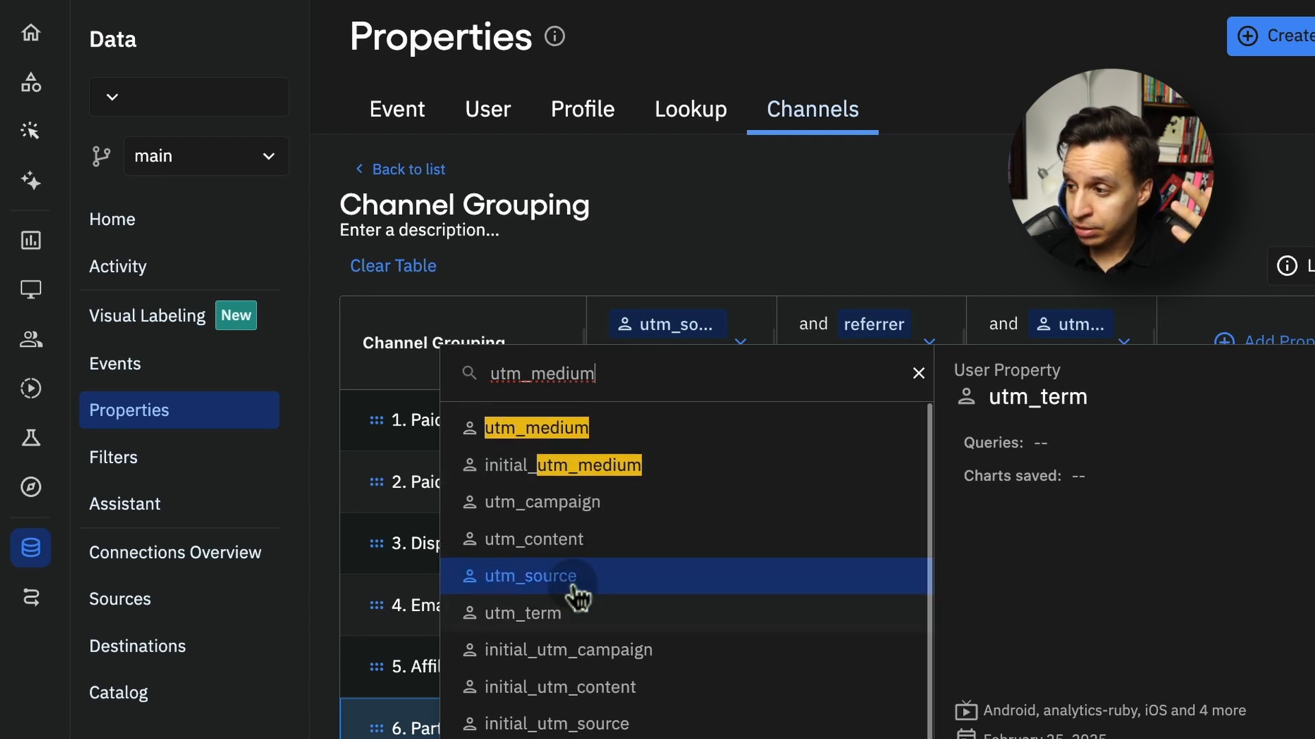
{"action": "mouse_move", "coordinate": [712, 326]}
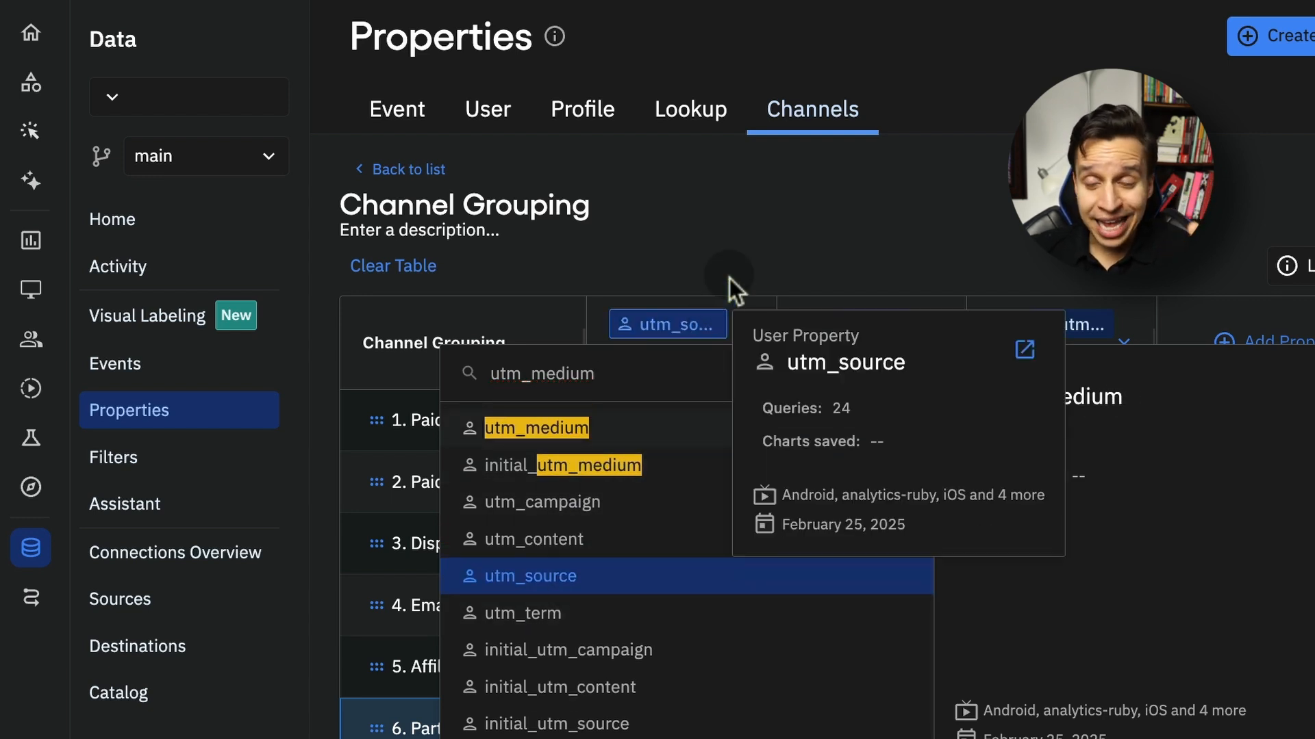
{"action": "left_click", "coordinate": [724, 200]}
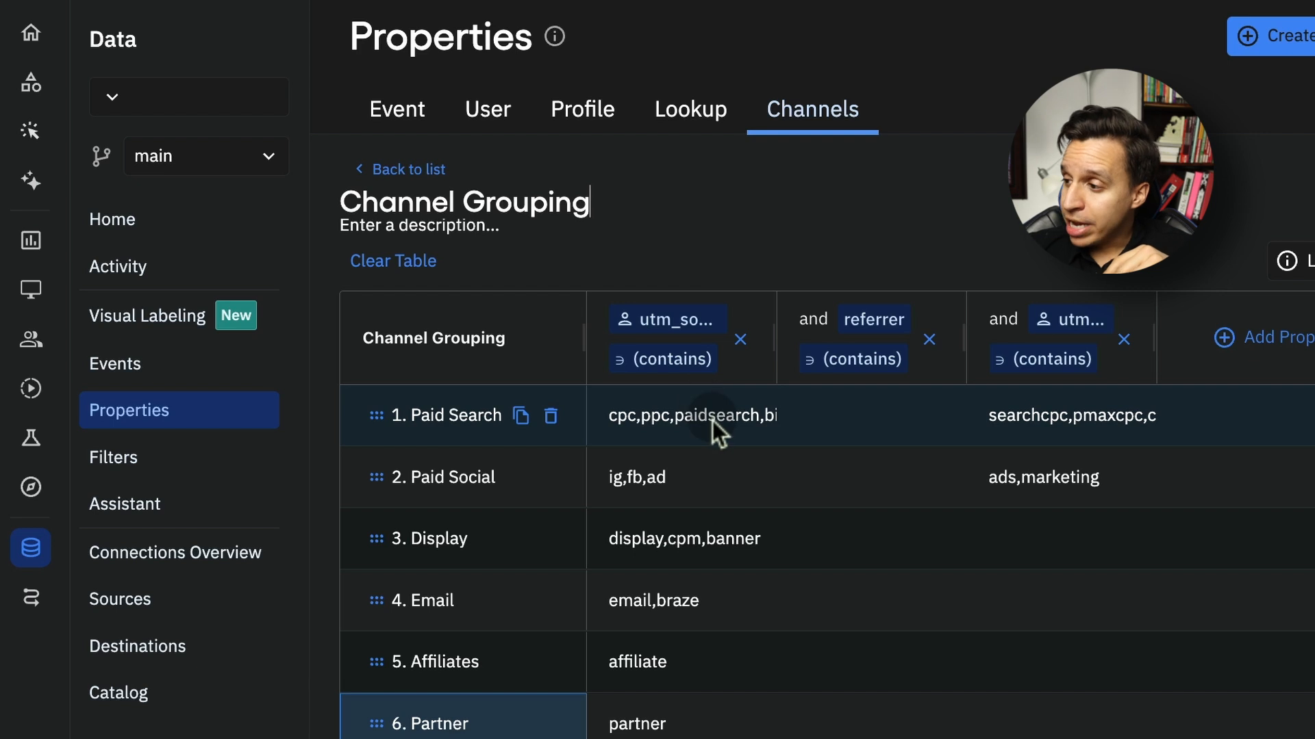
View the utm_source values selected for the Paid Search channel, then select its utm_medium rule
{"action": "left_click", "coordinate": [709, 412]}
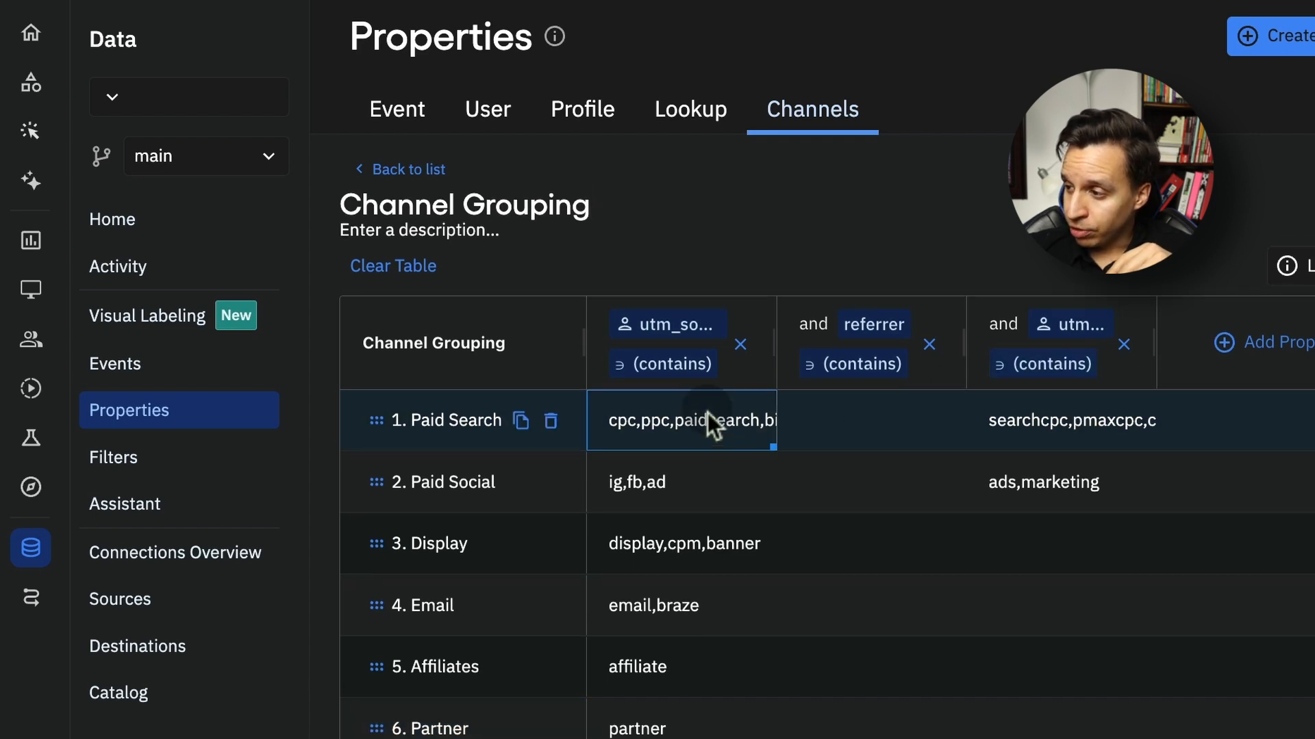
{"action": "left_click", "coordinate": [708, 413]}
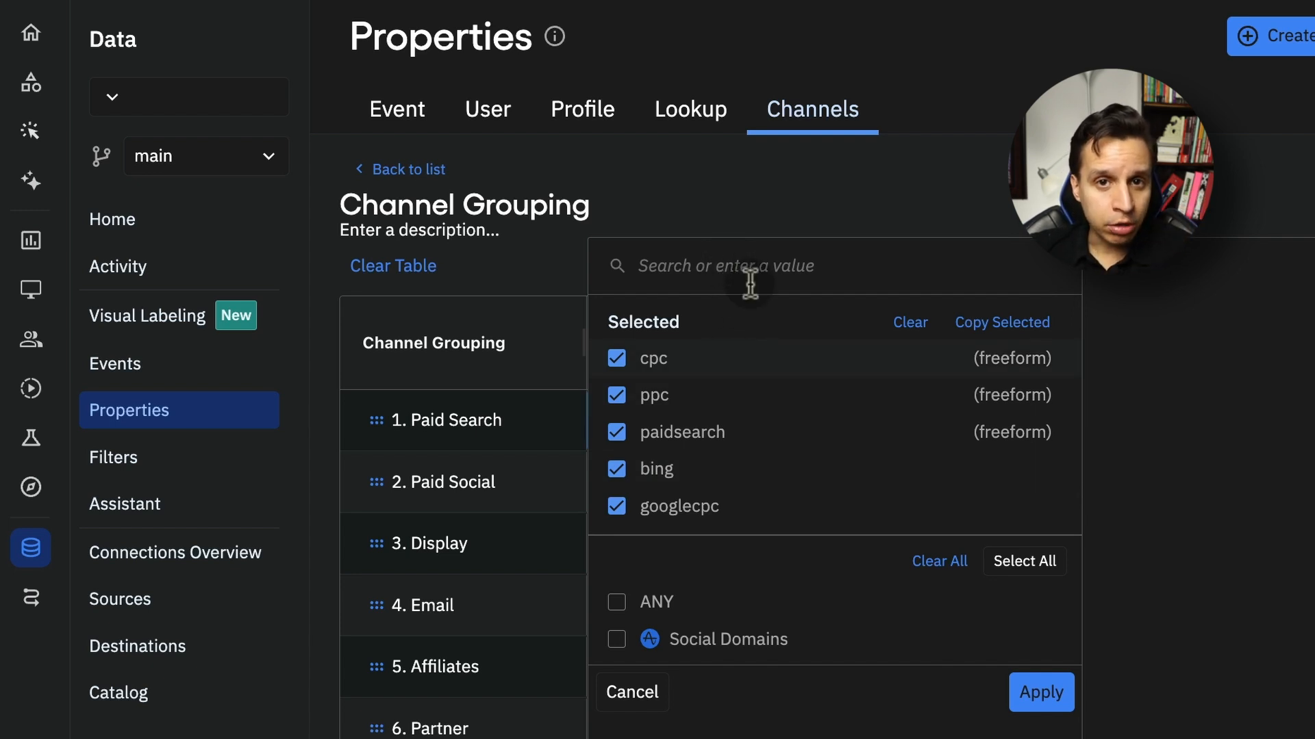
{"action": "left_click", "coordinate": [749, 176]}
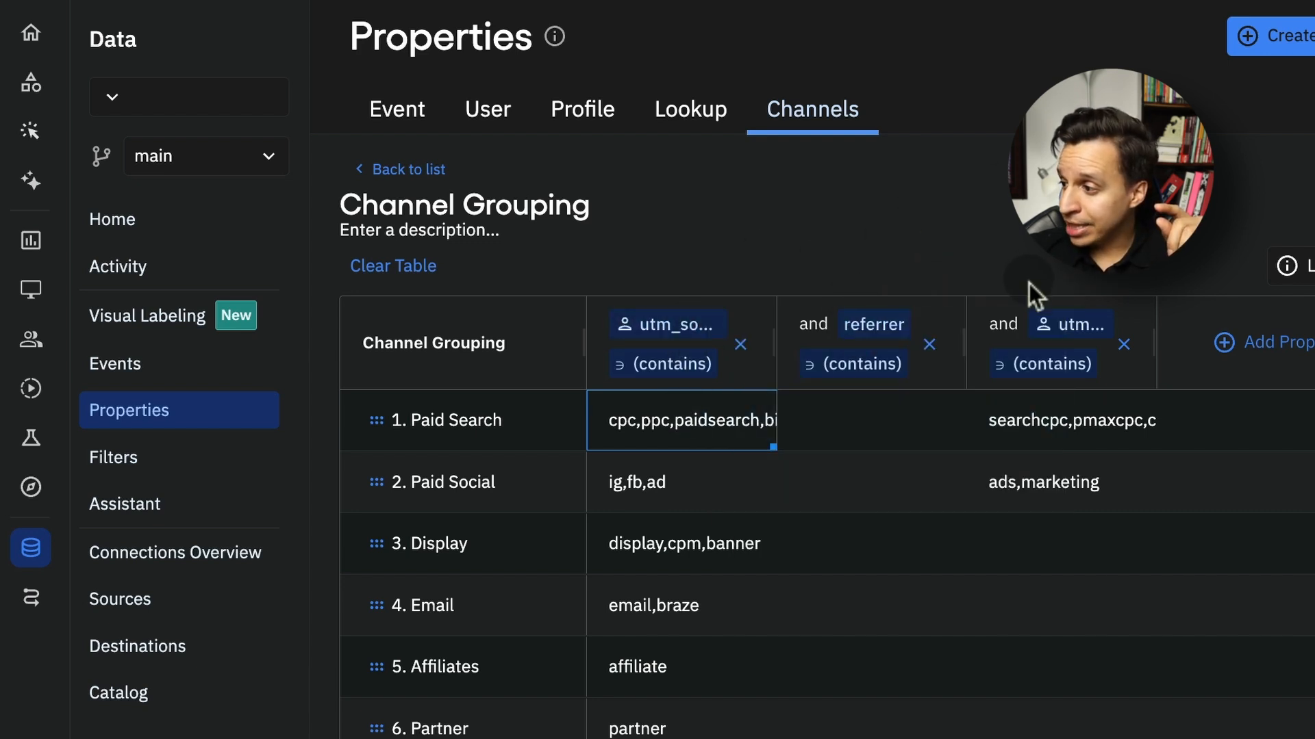
{"action": "left_click", "coordinate": [1121, 433]}
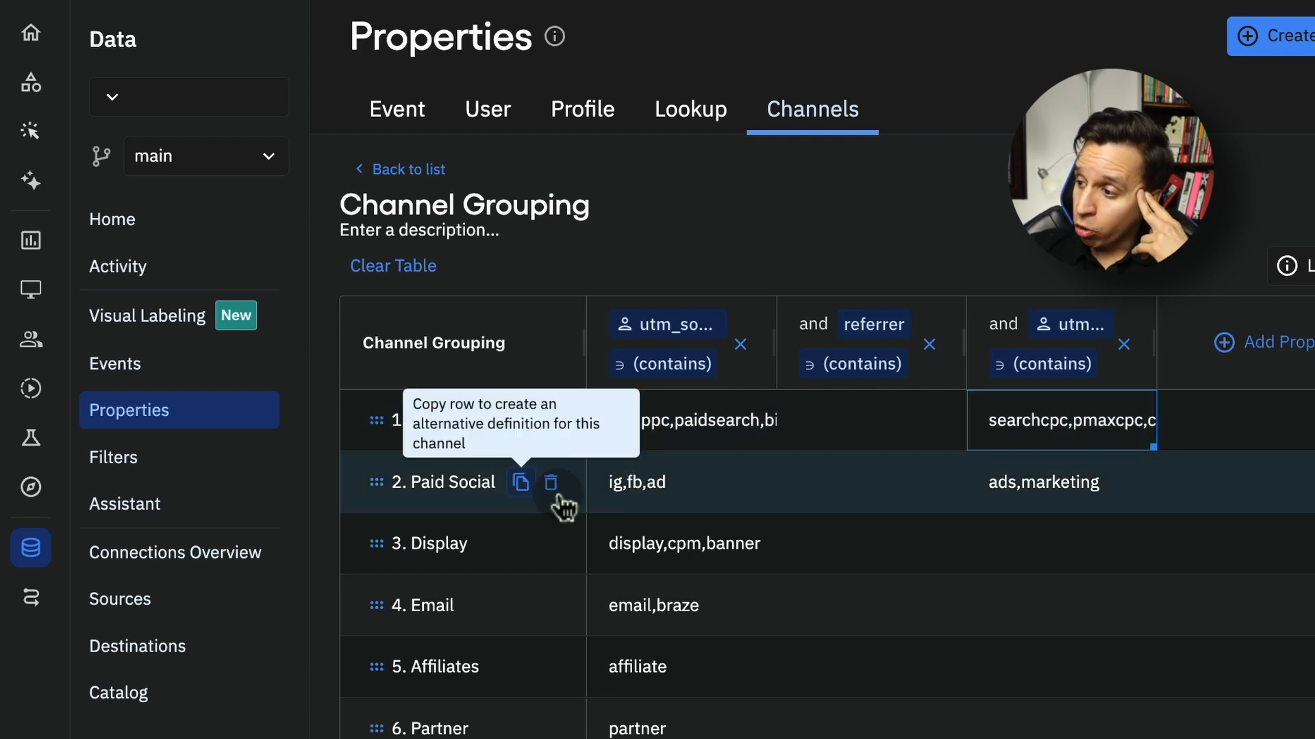
Look through the remaining channel rules and examine the referrer domains selected for Organic Search
{"action": "scroll", "coordinate": [662, 565], "scroll_direction": "down", "scroll_amount": 1}
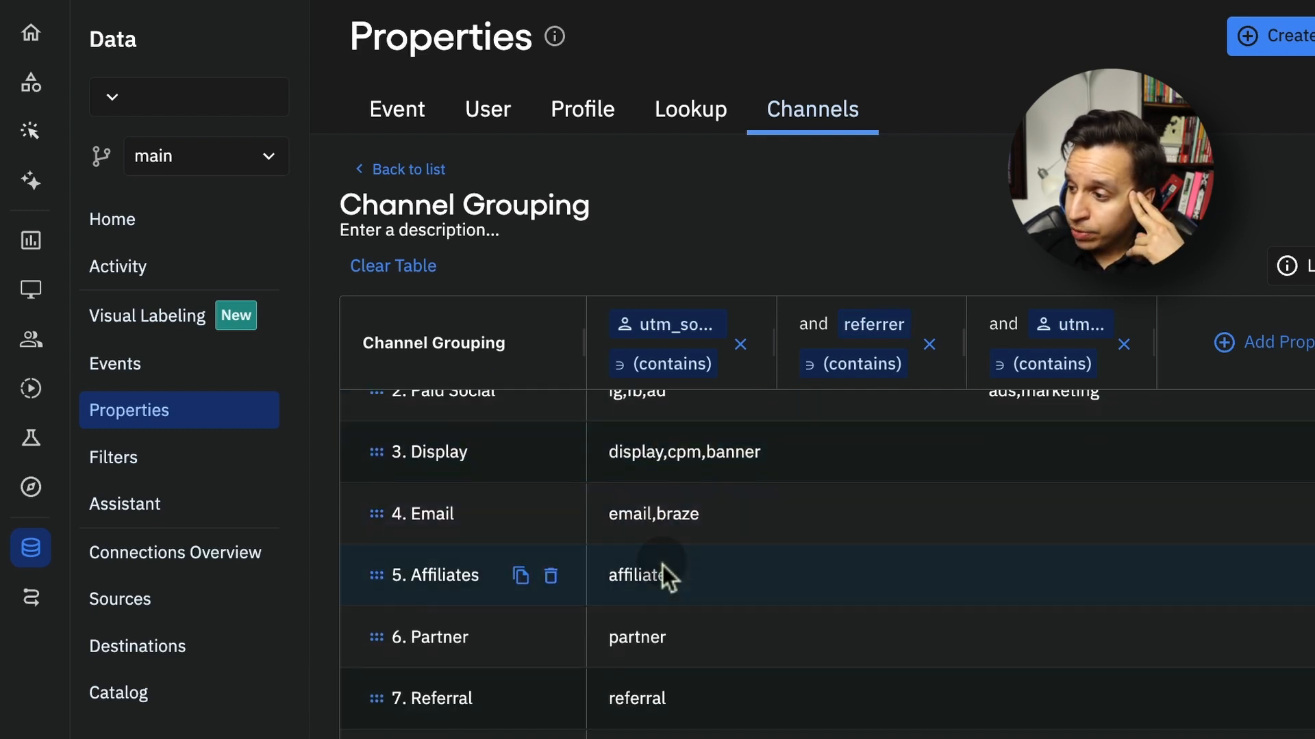
{"action": "scroll", "coordinate": [663, 565], "scroll_direction": "down", "scroll_amount": 2}
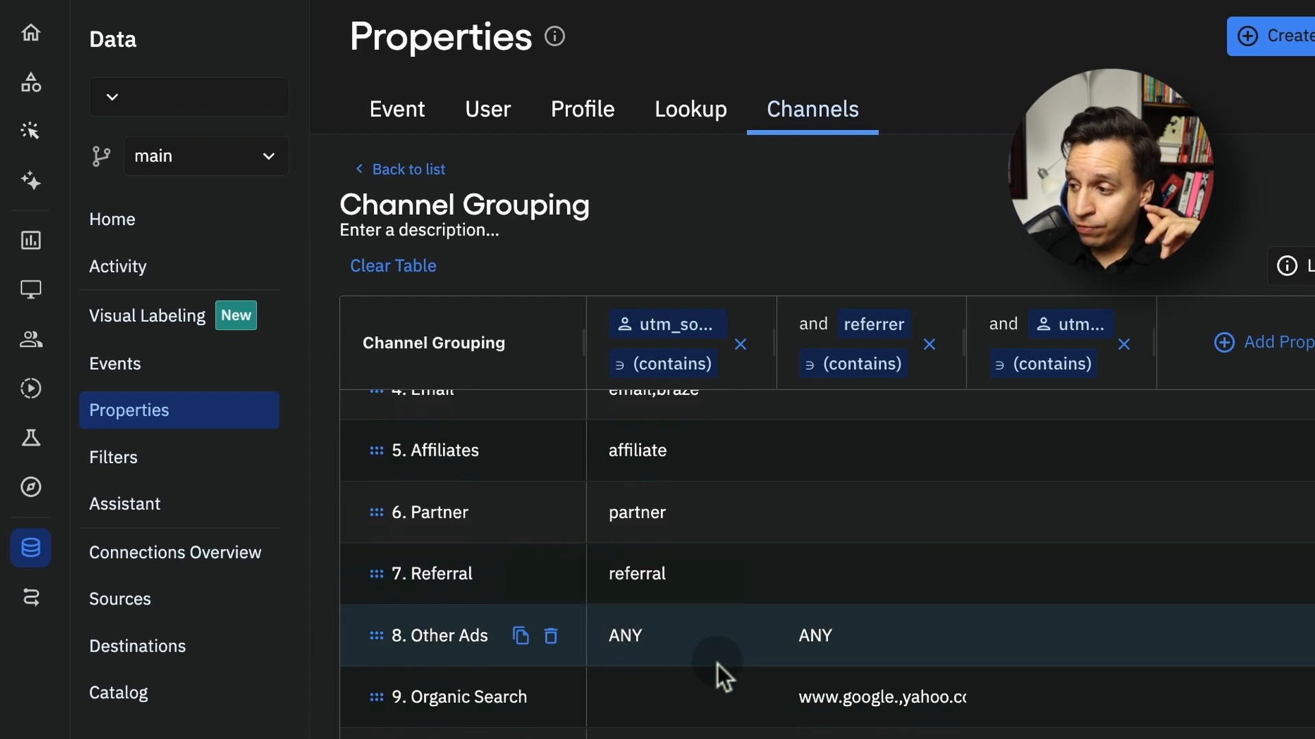
{"action": "mouse_move", "coordinate": [638, 636]}
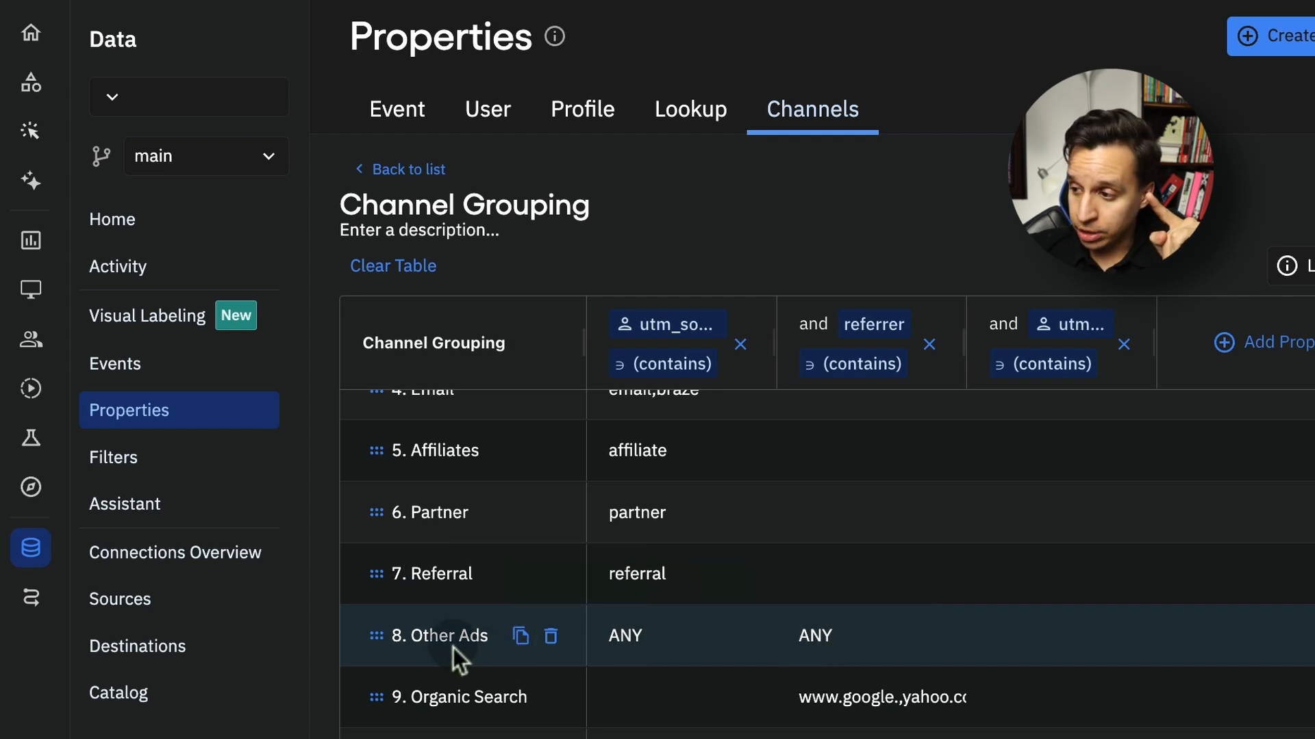
{"action": "scroll", "coordinate": [724, 635], "scroll_direction": "down", "scroll_amount": 2}
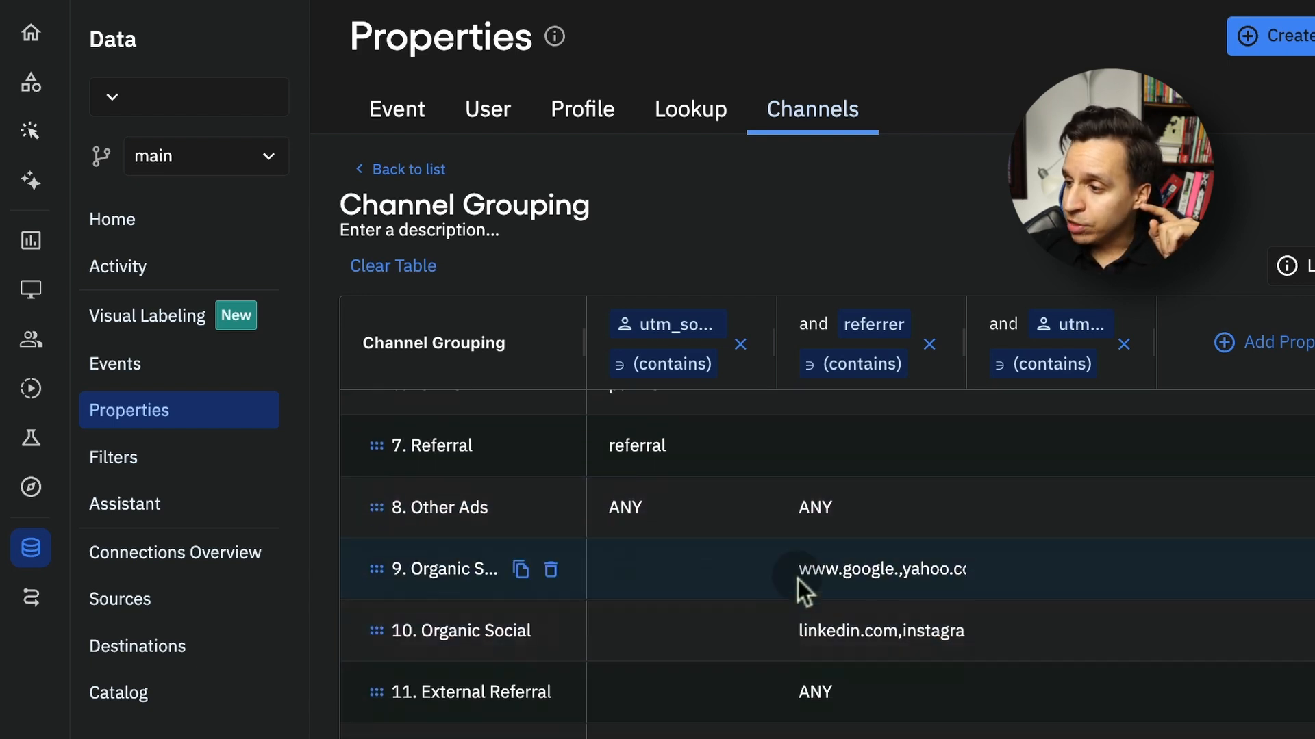
{"action": "left_click", "coordinate": [909, 578]}
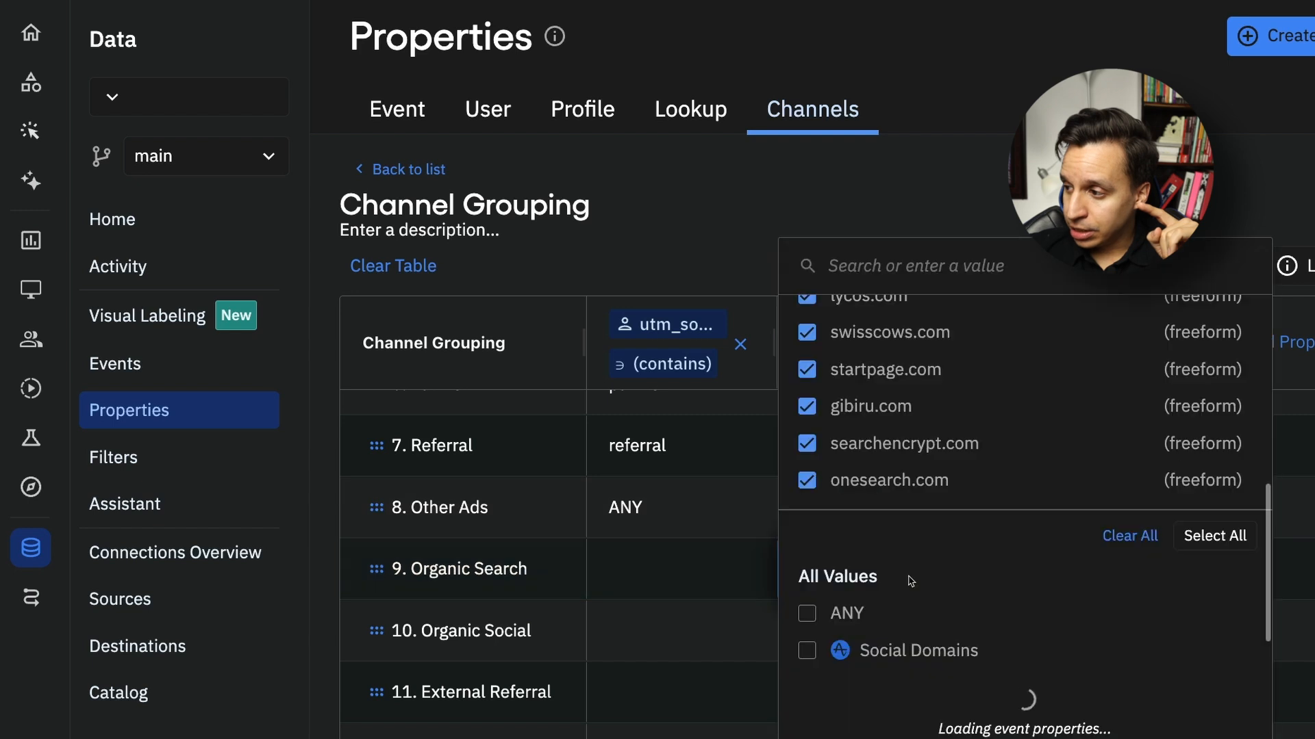
{"action": "scroll", "coordinate": [968, 470], "scroll_direction": "up", "scroll_amount": 5}
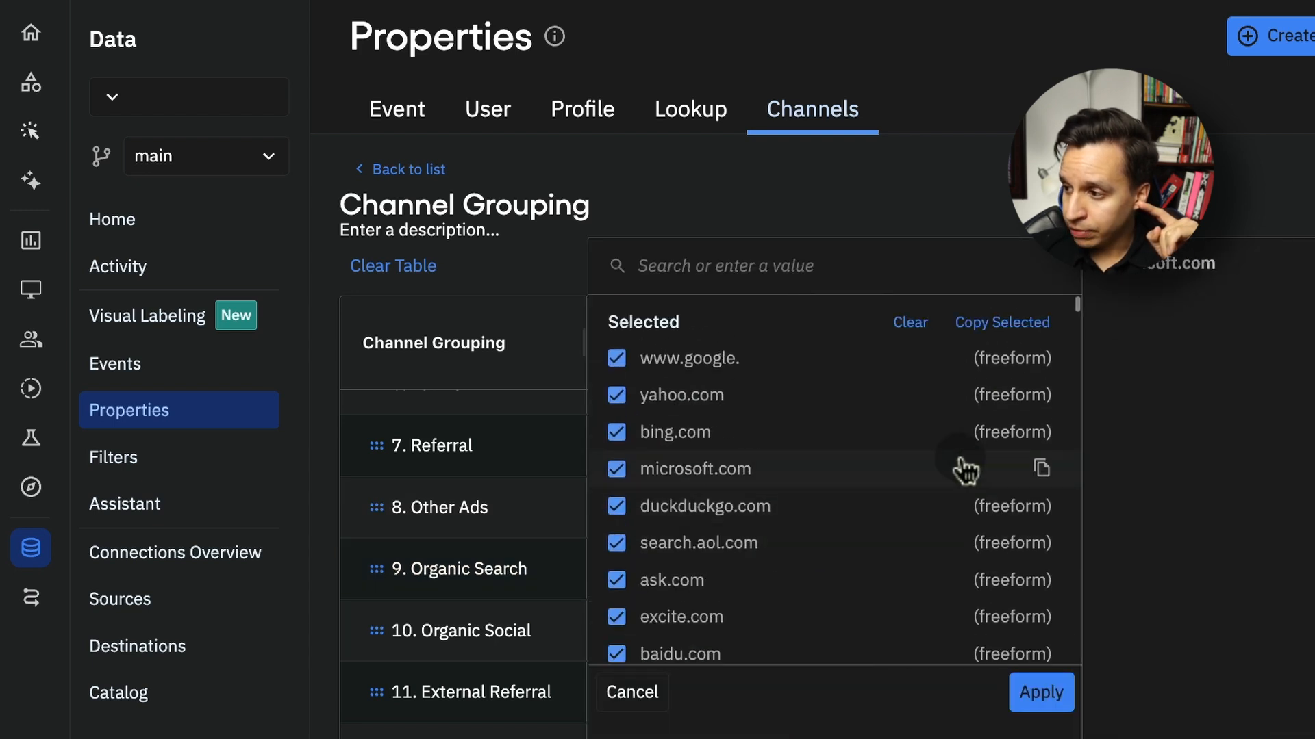
{"action": "left_click", "coordinate": [787, 203]}
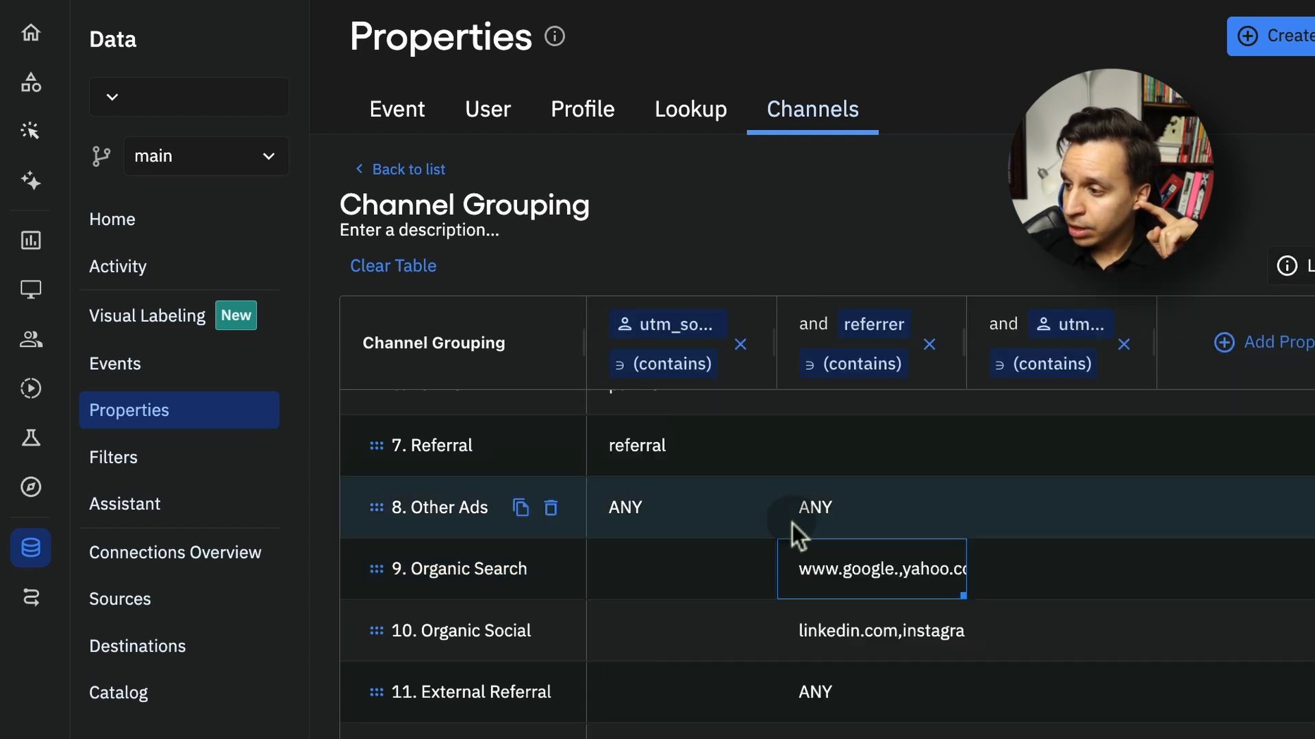
Examine the referrer domains selected for the Organic Social channel, and close the list without changing it
{"action": "scroll", "coordinate": [791, 523], "scroll_direction": "down", "scroll_amount": 1}
{"action": "left_click", "coordinate": [861, 611]}
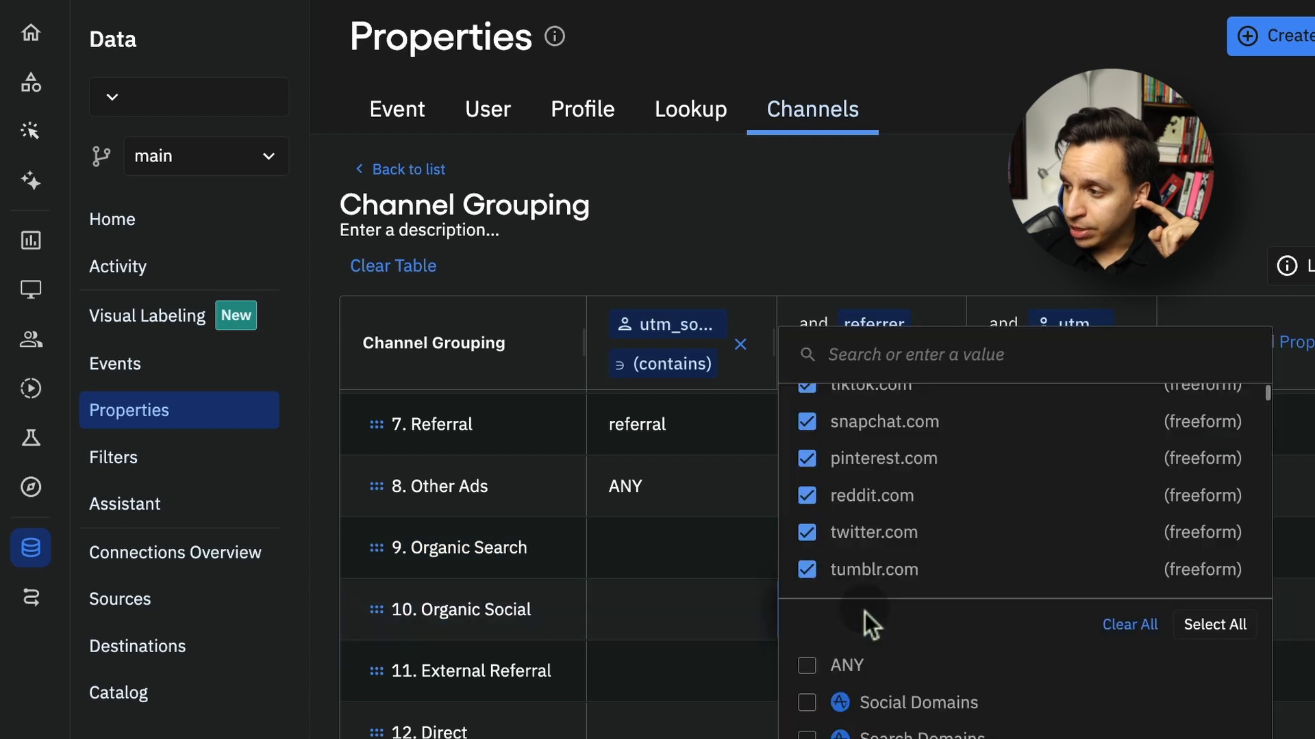
{"action": "scroll", "coordinate": [922, 502], "scroll_direction": "up", "scroll_amount": 4}
{"action": "left_click", "coordinate": [850, 264]}
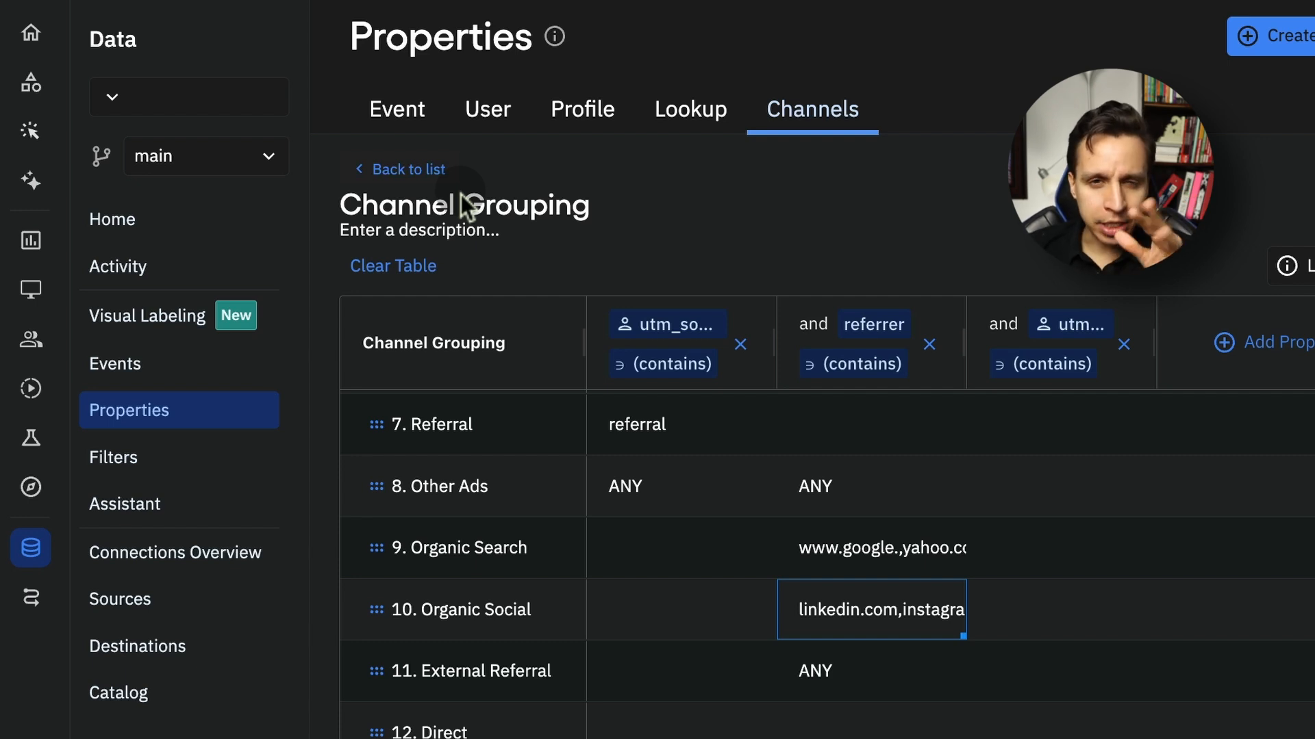
{"action": "scroll", "coordinate": [725, 499], "scroll_direction": "up", "scroll_amount": 5}
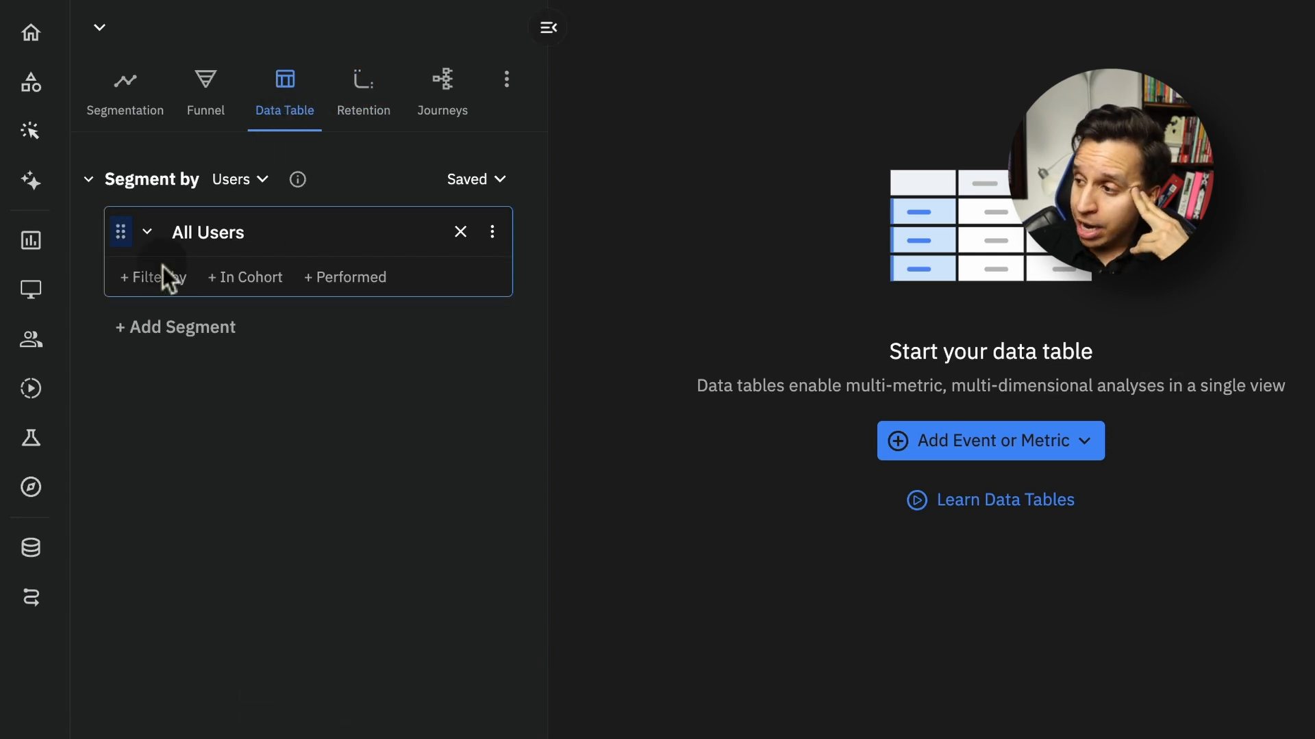
Add the Trial Started event as the first column of the new data table
{"action": "left_click", "coordinate": [971, 445]}
{"action": "type", "text": "trio"}
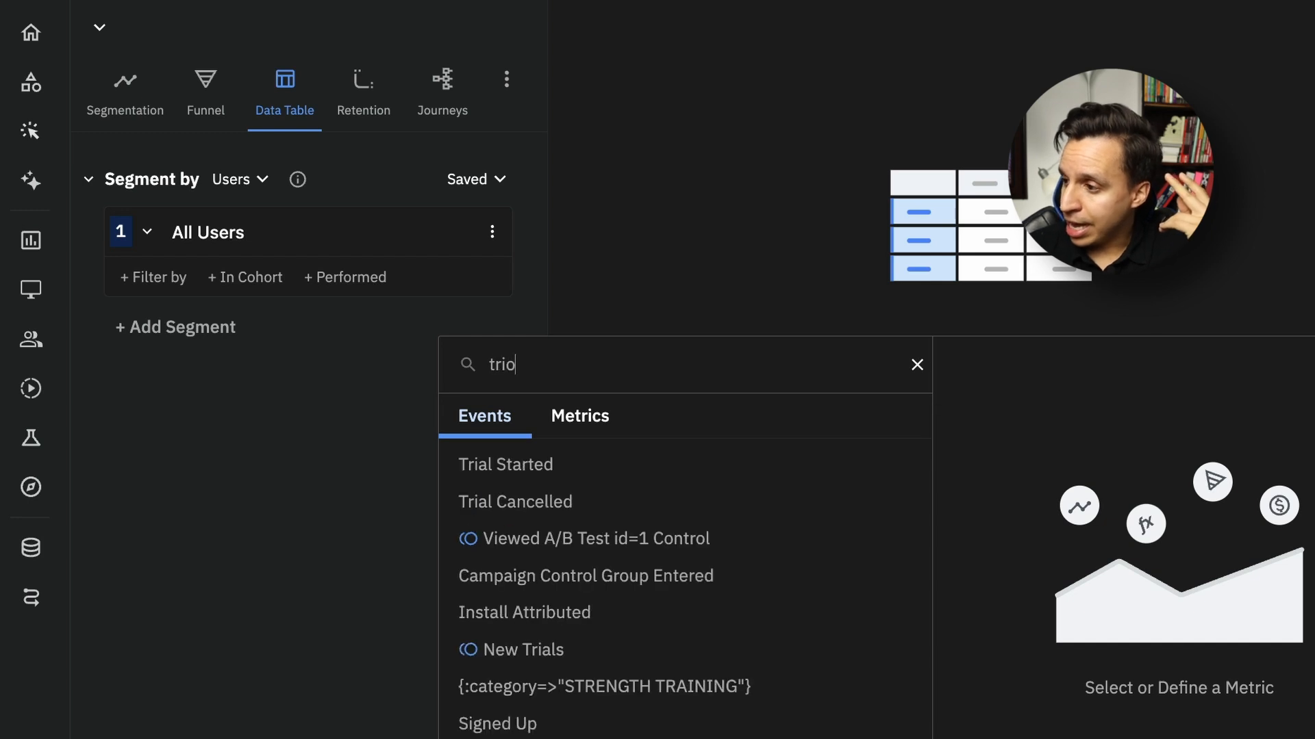
{"action": "key", "text": "BackSpace"}
{"action": "type", "text": "al"}
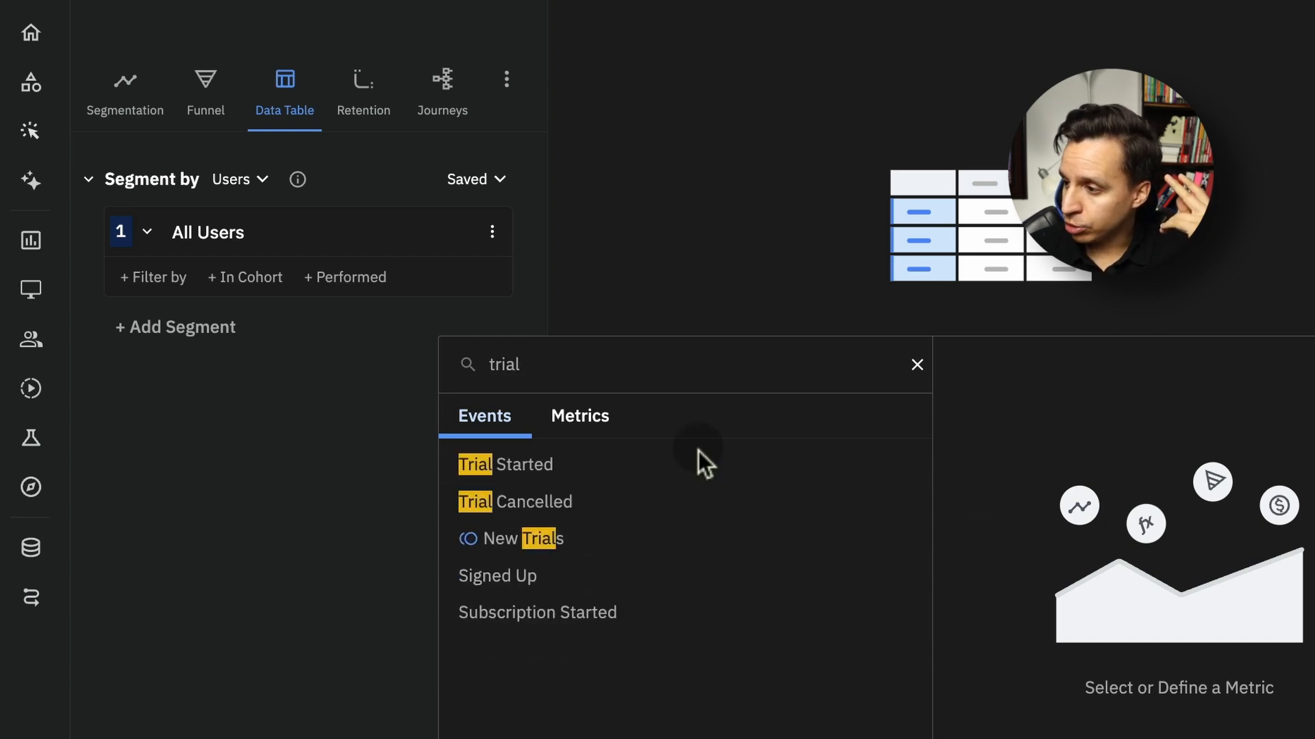
{"action": "left_click", "coordinate": [652, 482]}
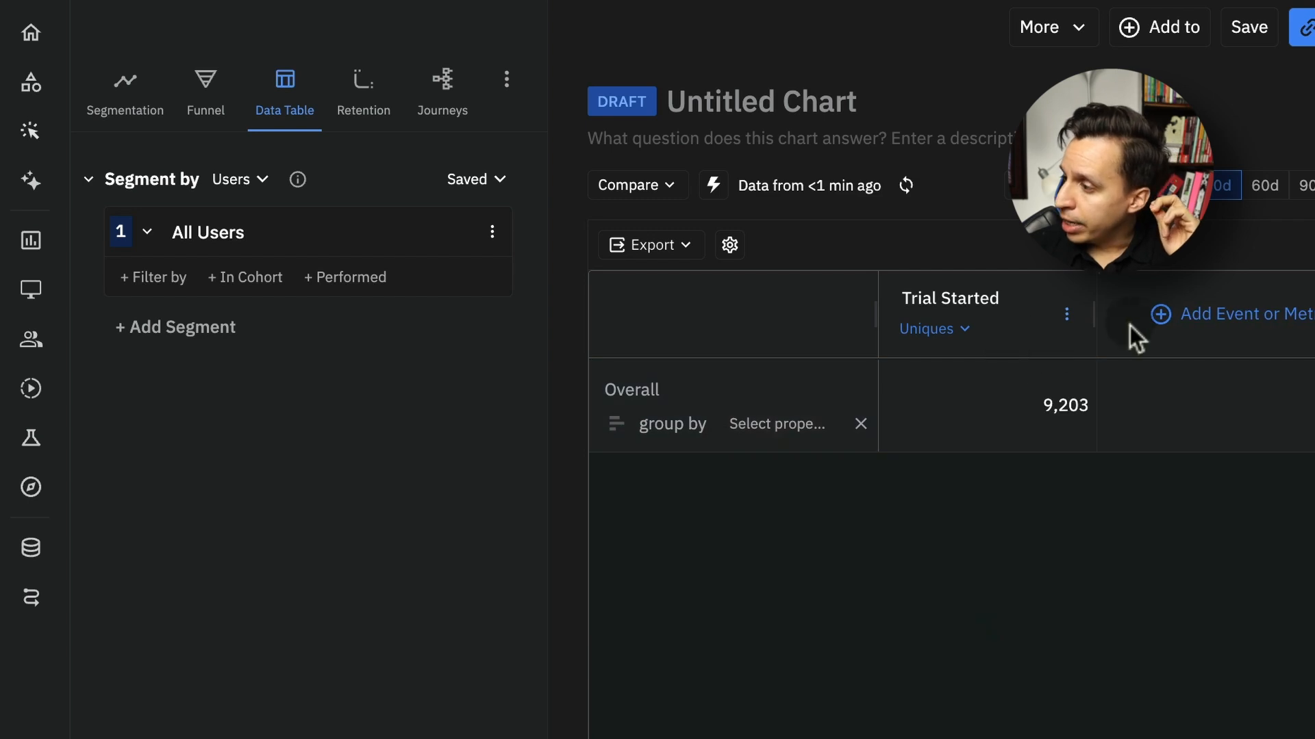
Add the New Subscriptions event as a second column and group the data table by Channel Grouping
{"action": "left_click", "coordinate": [1205, 323]}
{"action": "type", "text": "s"}
{"action": "key", "text": "BackSpace"}
{"action": "type", "text": "new sub"}
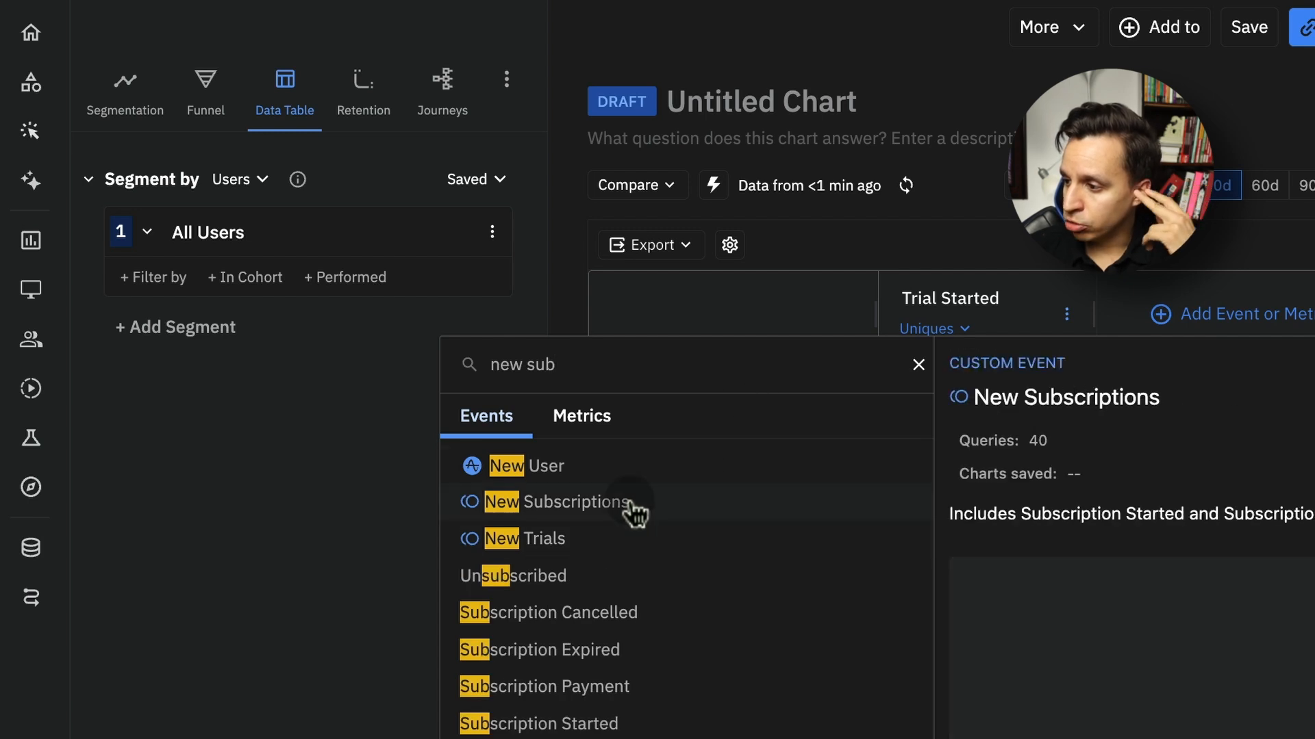
{"action": "left_click", "coordinate": [633, 507]}
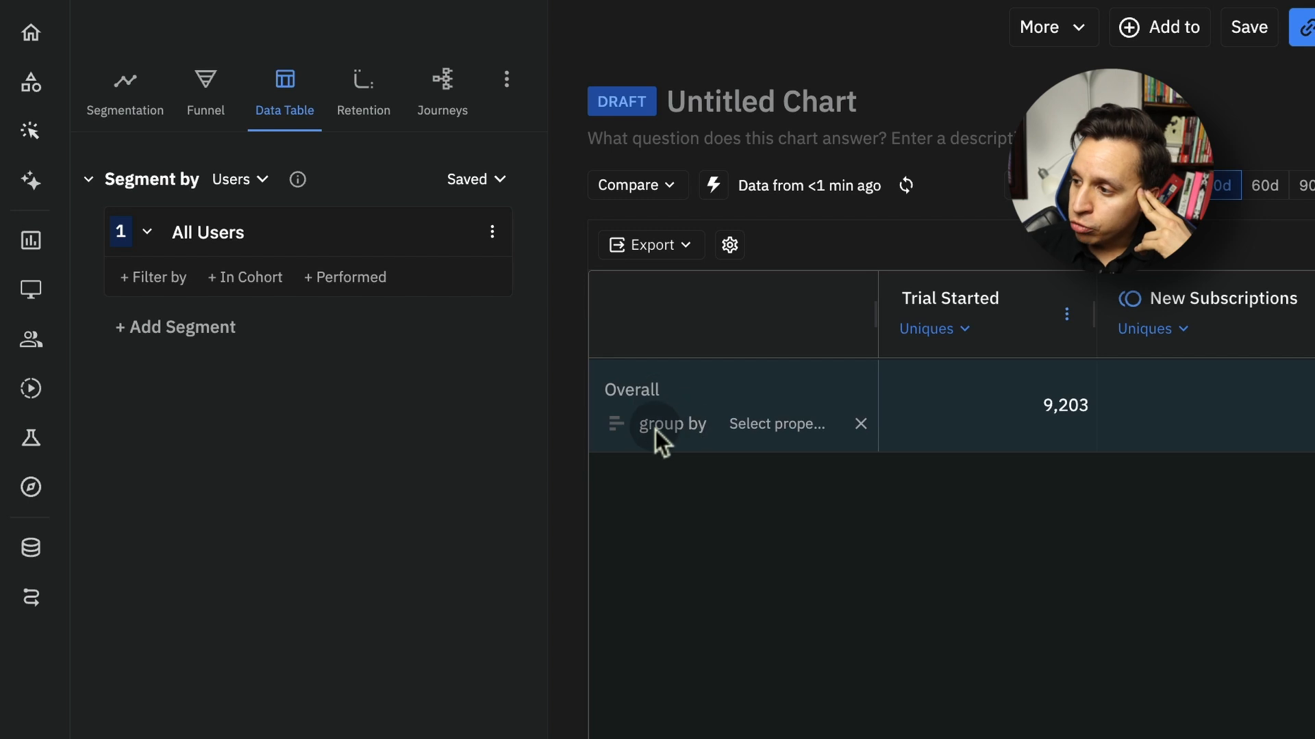
{"action": "left_click", "coordinate": [786, 431]}
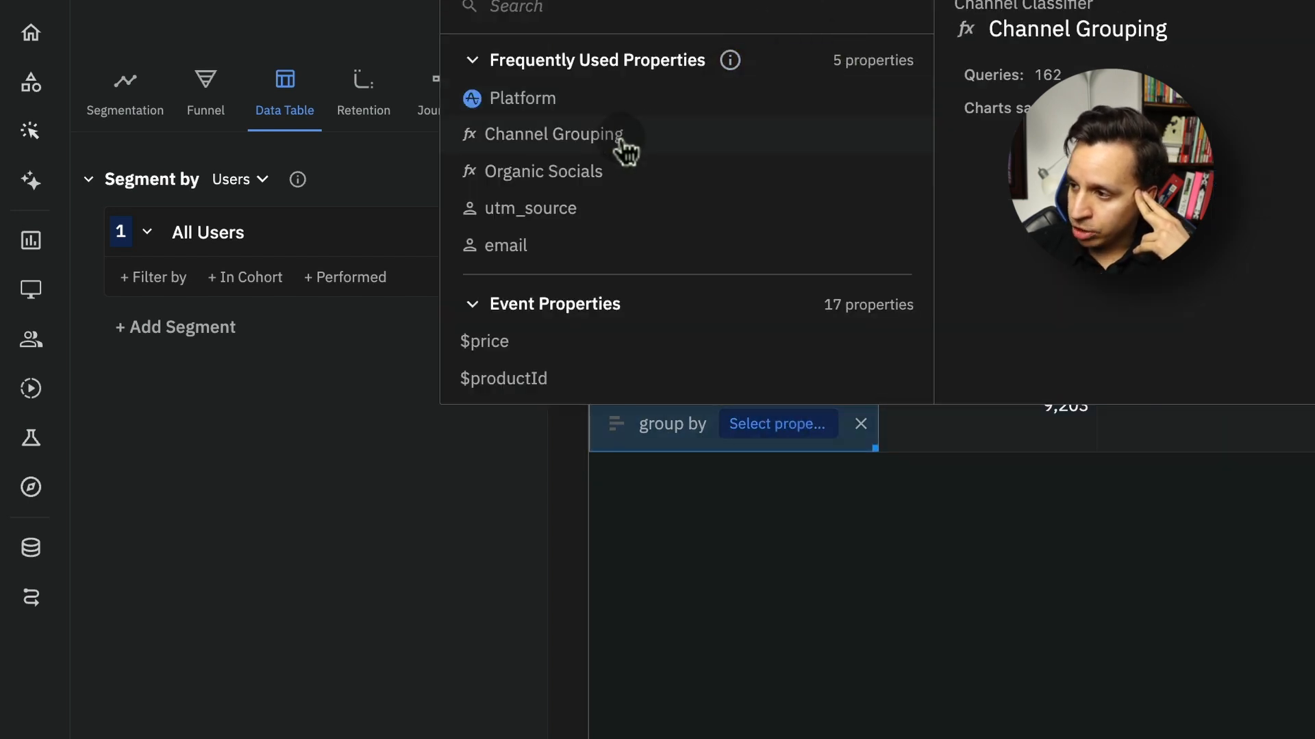
{"action": "left_click", "coordinate": [620, 145]}
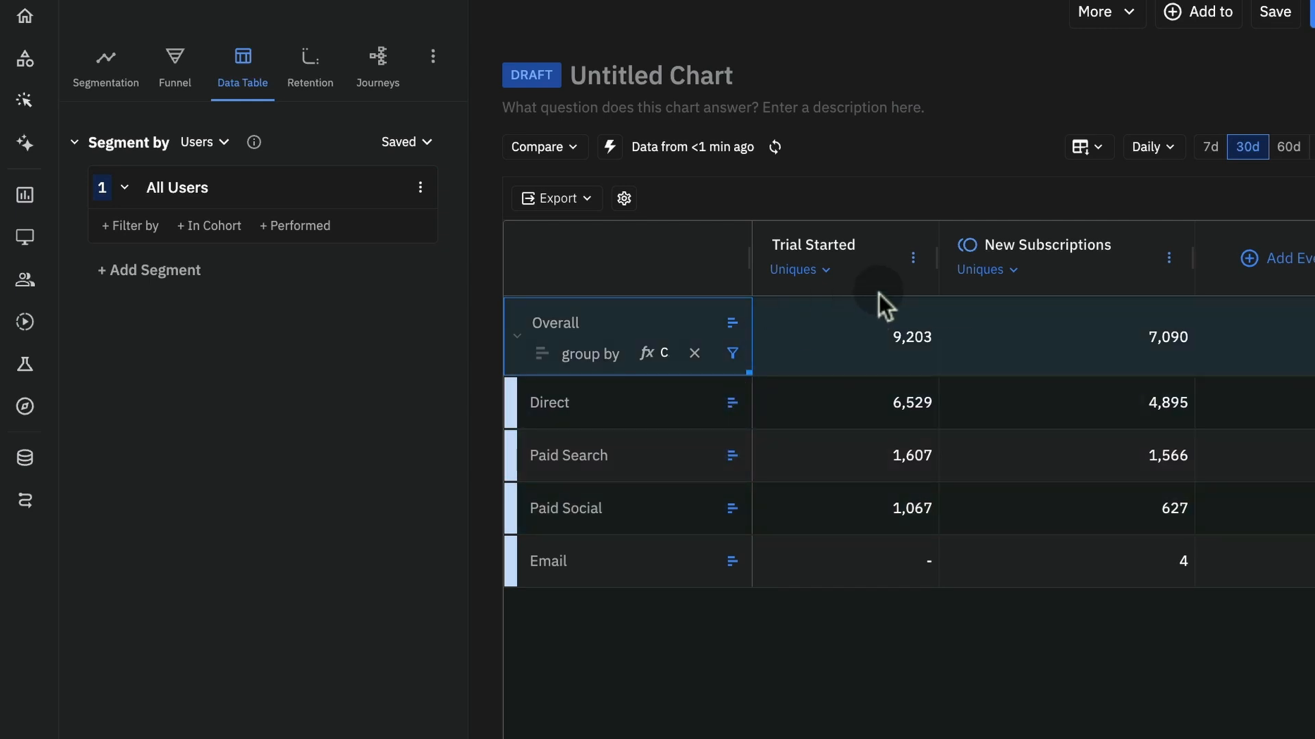
Apply the Data Driven attribution model to all data table columns, keeping the lookback window at Last 30 days
{"action": "left_click", "coordinate": [914, 259]}
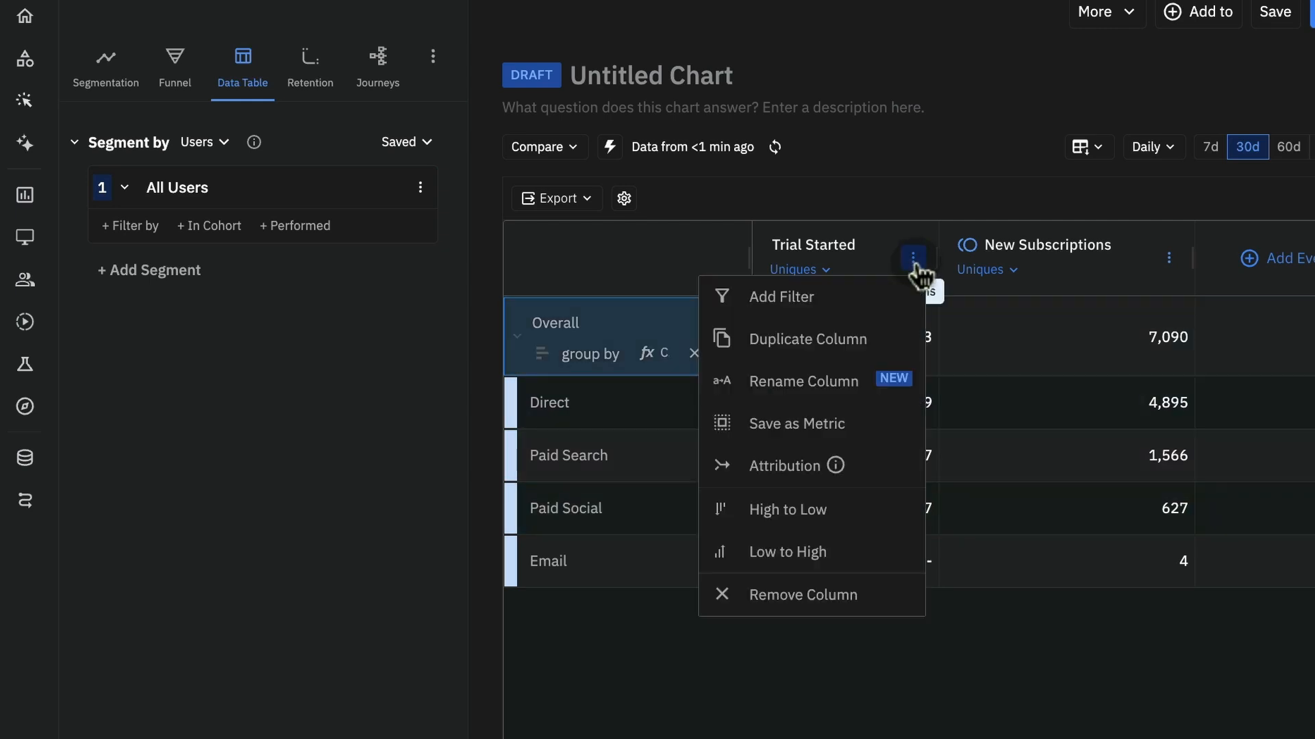
{"action": "left_click", "coordinate": [788, 468]}
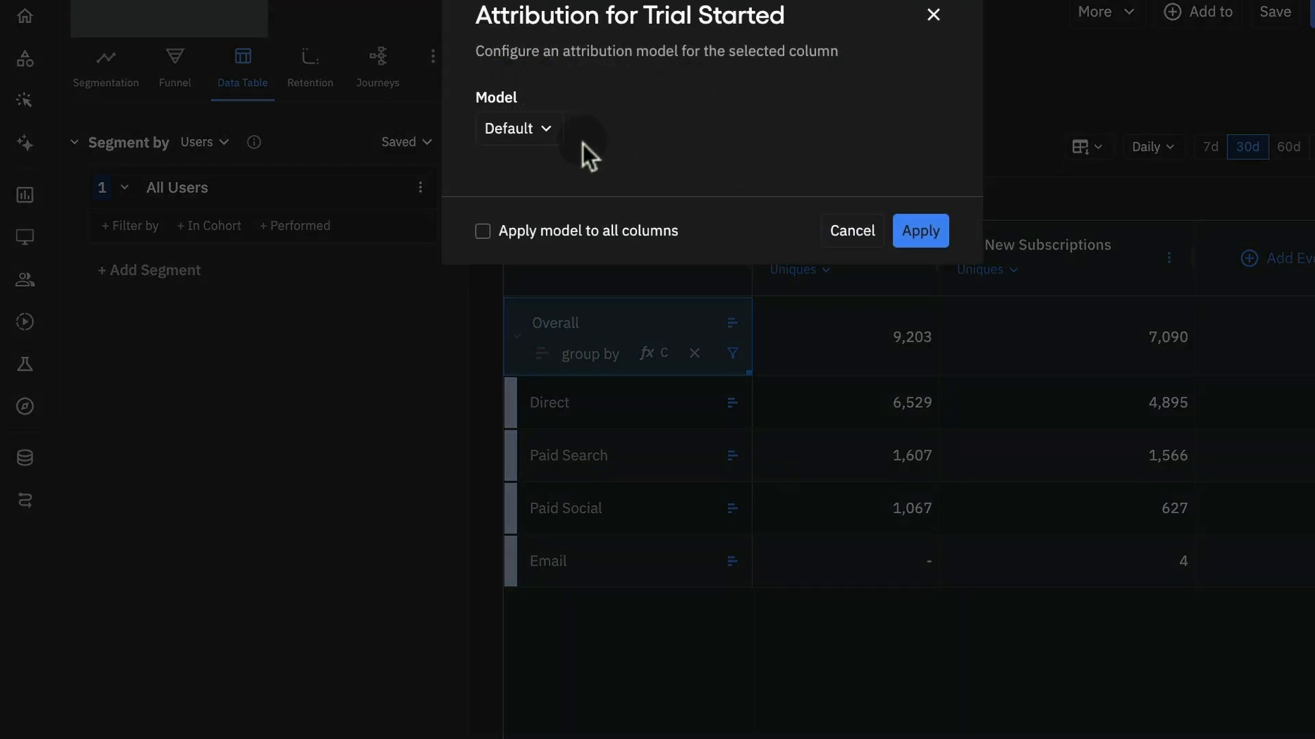
{"action": "left_click", "coordinate": [535, 134]}
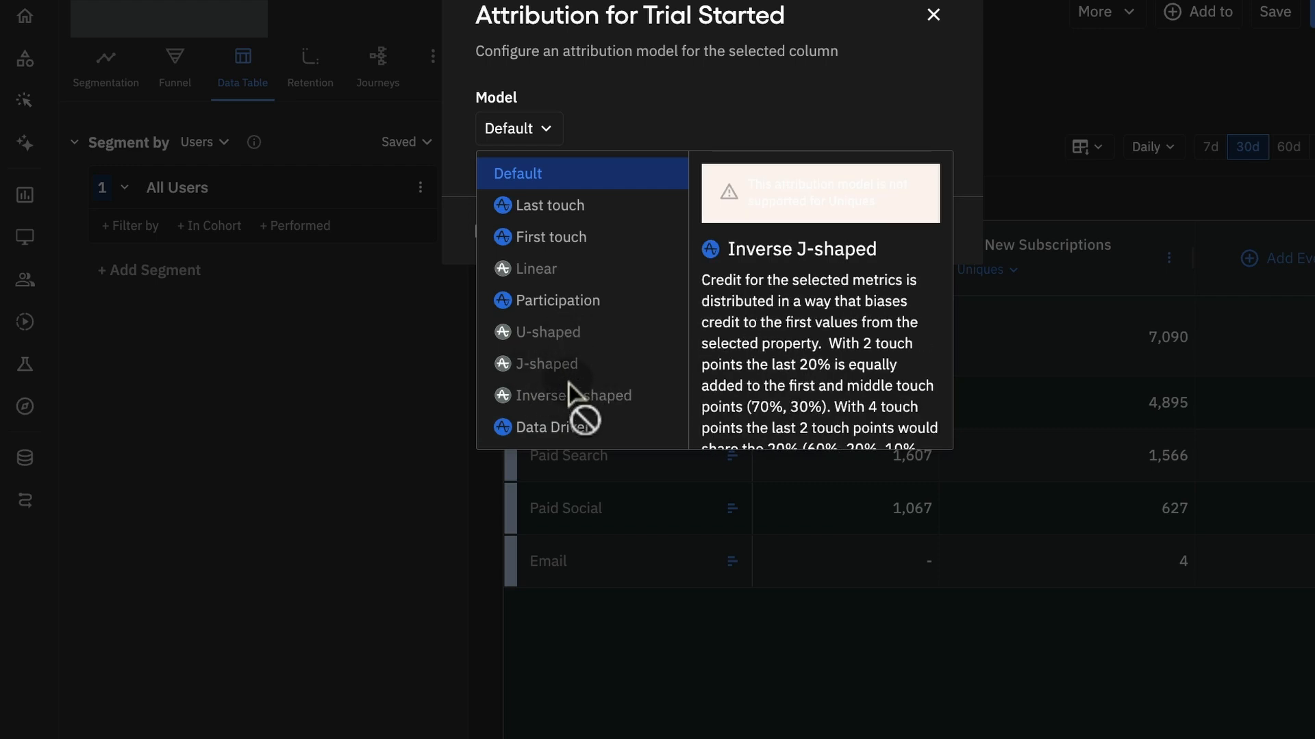
{"action": "left_click", "coordinate": [569, 429]}
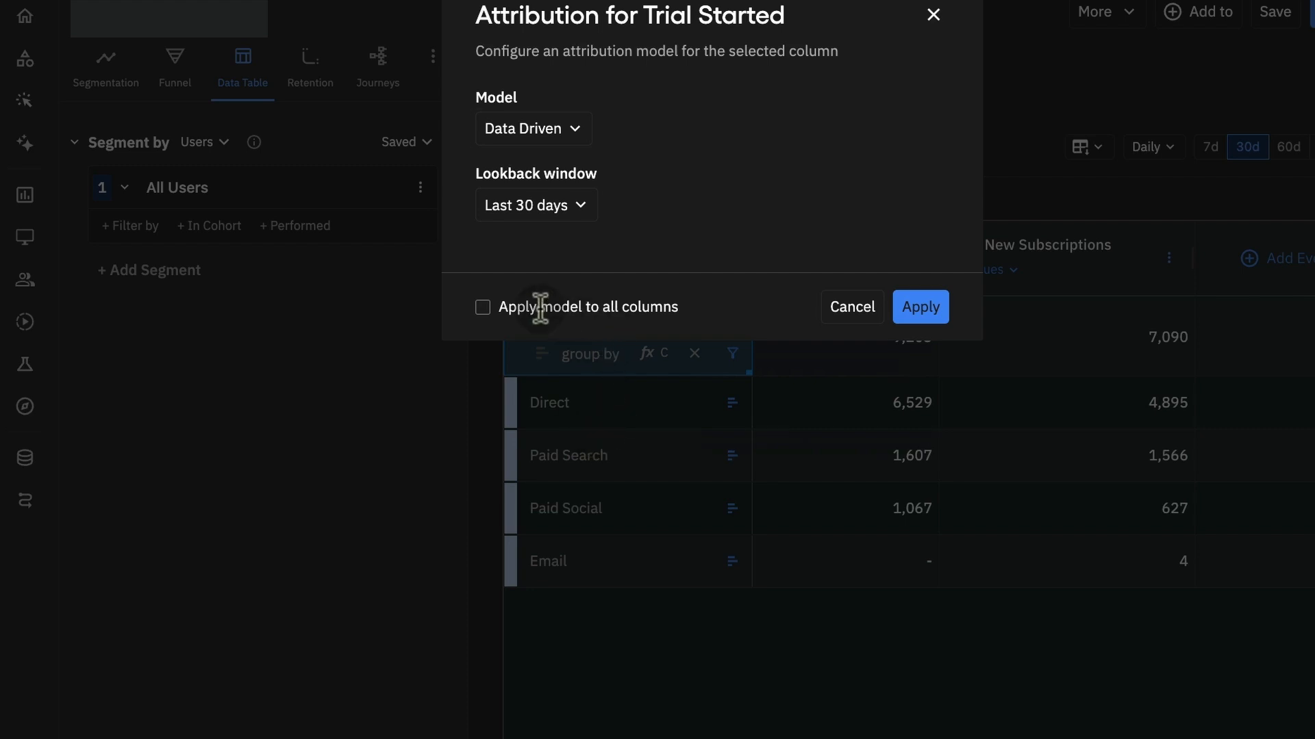
{"action": "left_click", "coordinate": [486, 309]}
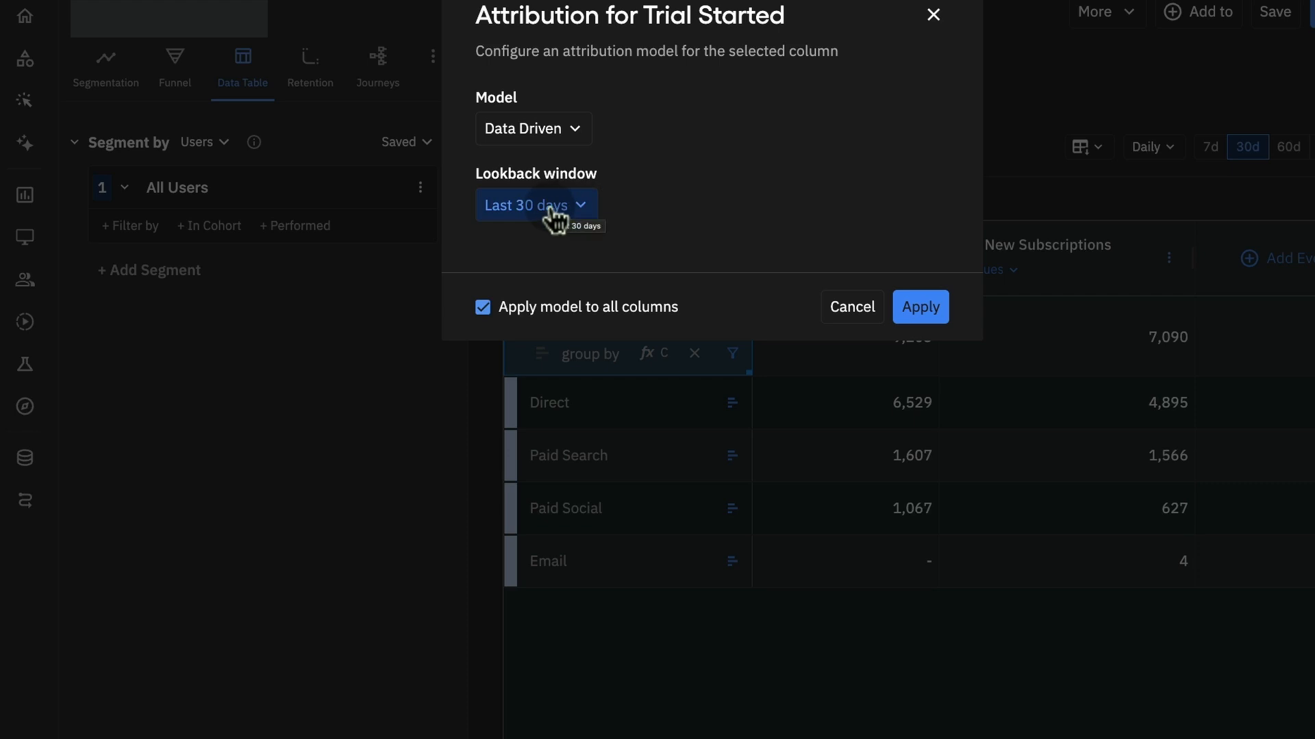
{"action": "left_click", "coordinate": [582, 210]}
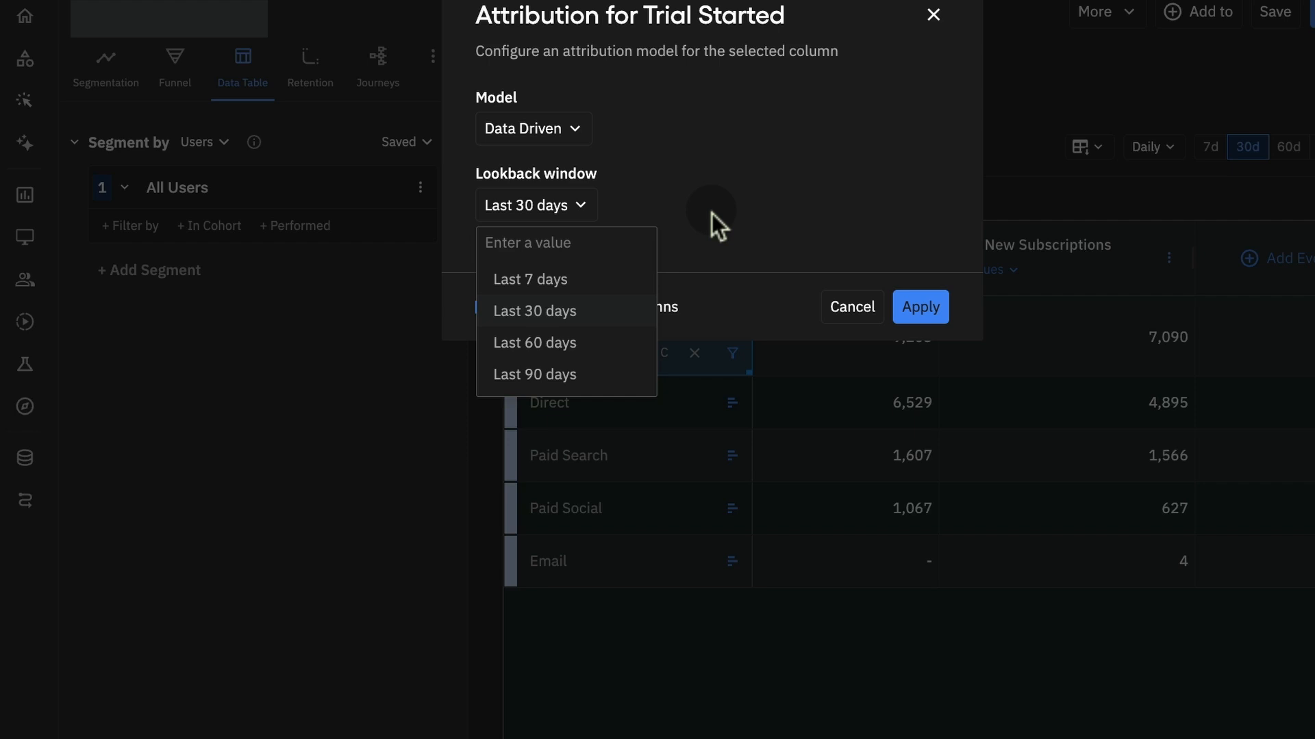
{"action": "left_click", "coordinate": [761, 229]}
{"action": "left_click", "coordinate": [921, 311]}
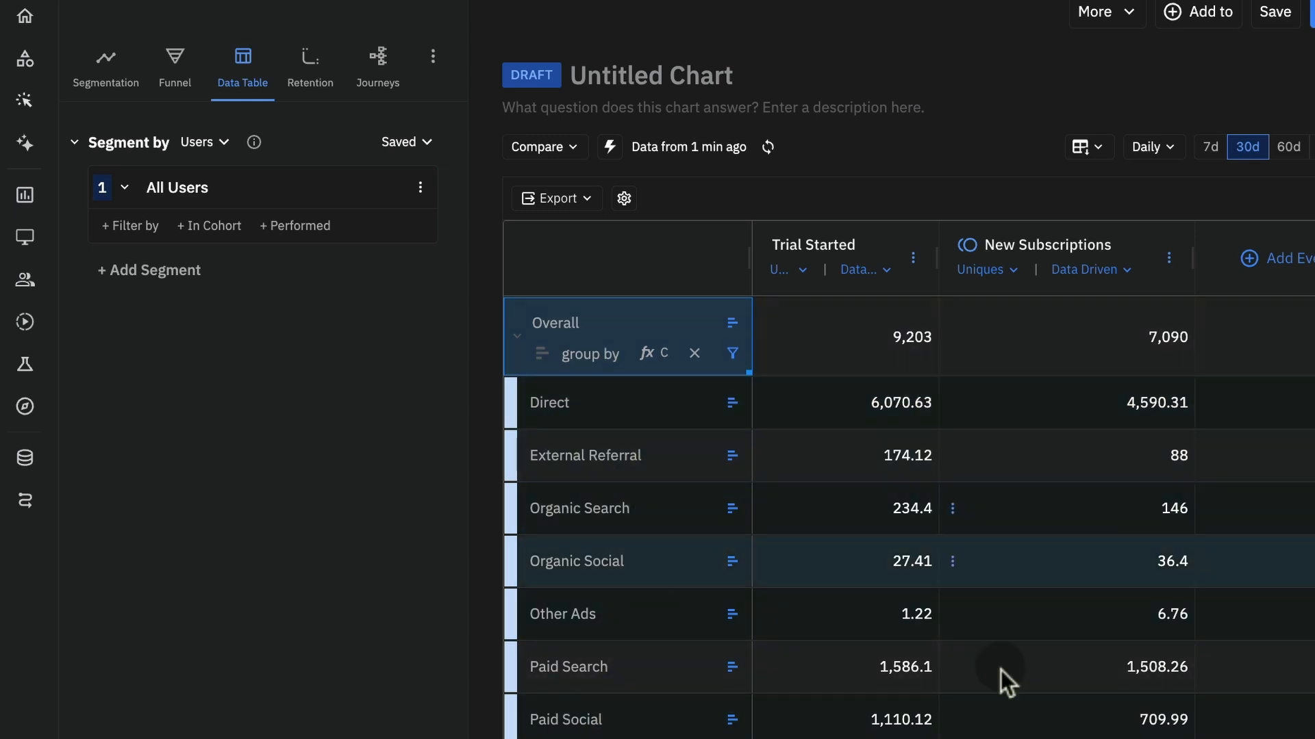
Set the attribution model of the New Subscriptions column to Last touch
{"action": "mouse_move", "coordinate": [1006, 264]}
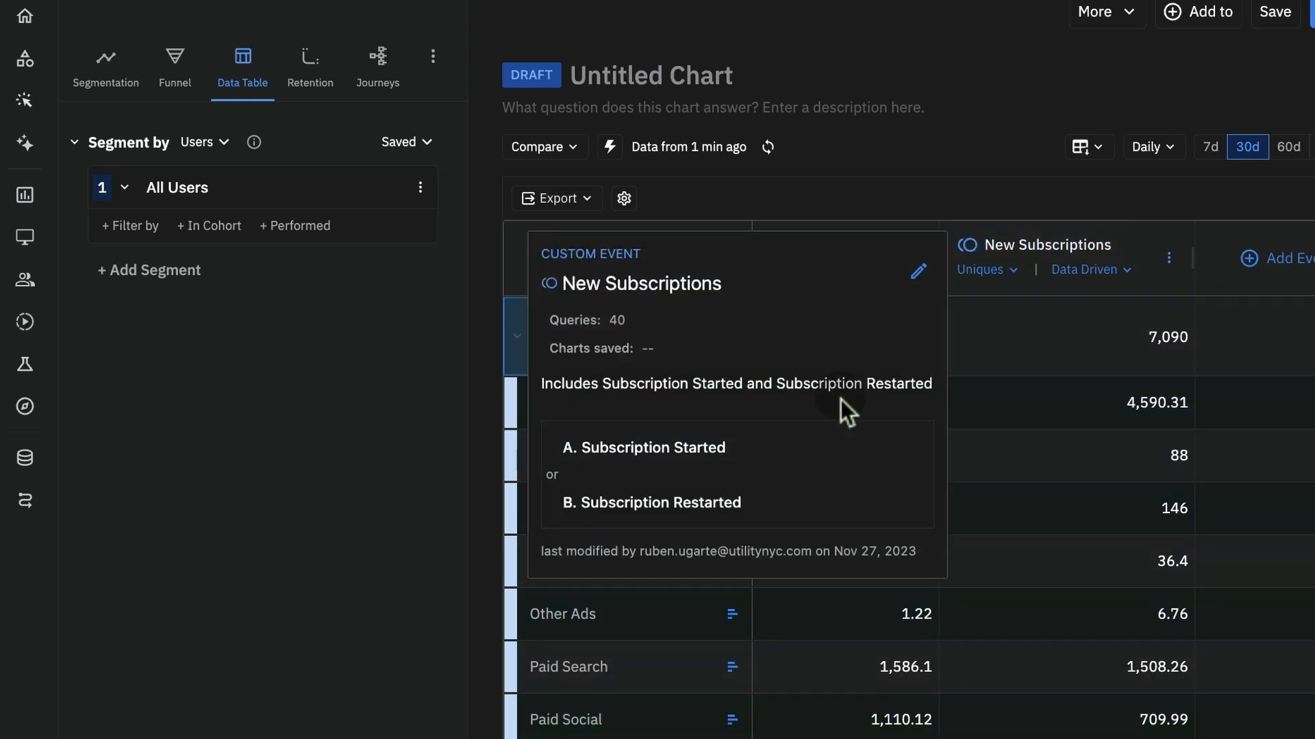
{"action": "left_click", "coordinate": [1110, 274]}
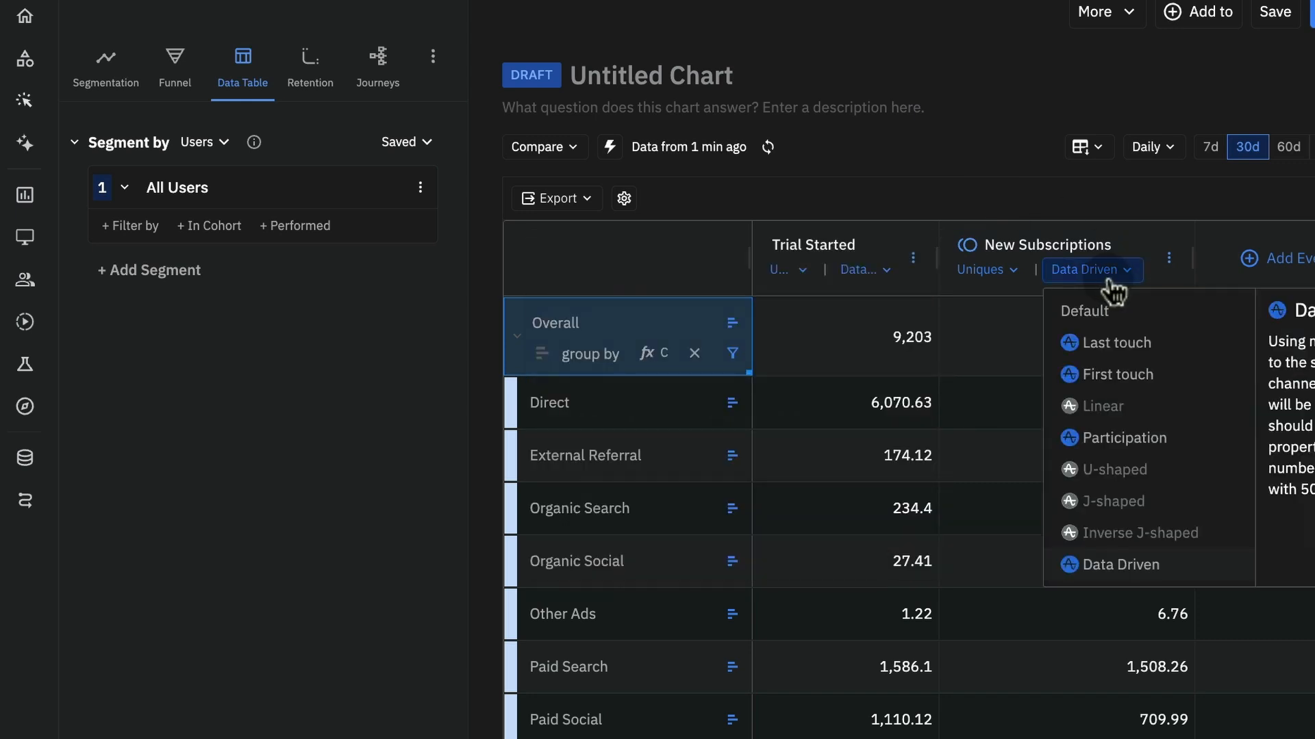
{"action": "left_click", "coordinate": [1134, 343]}
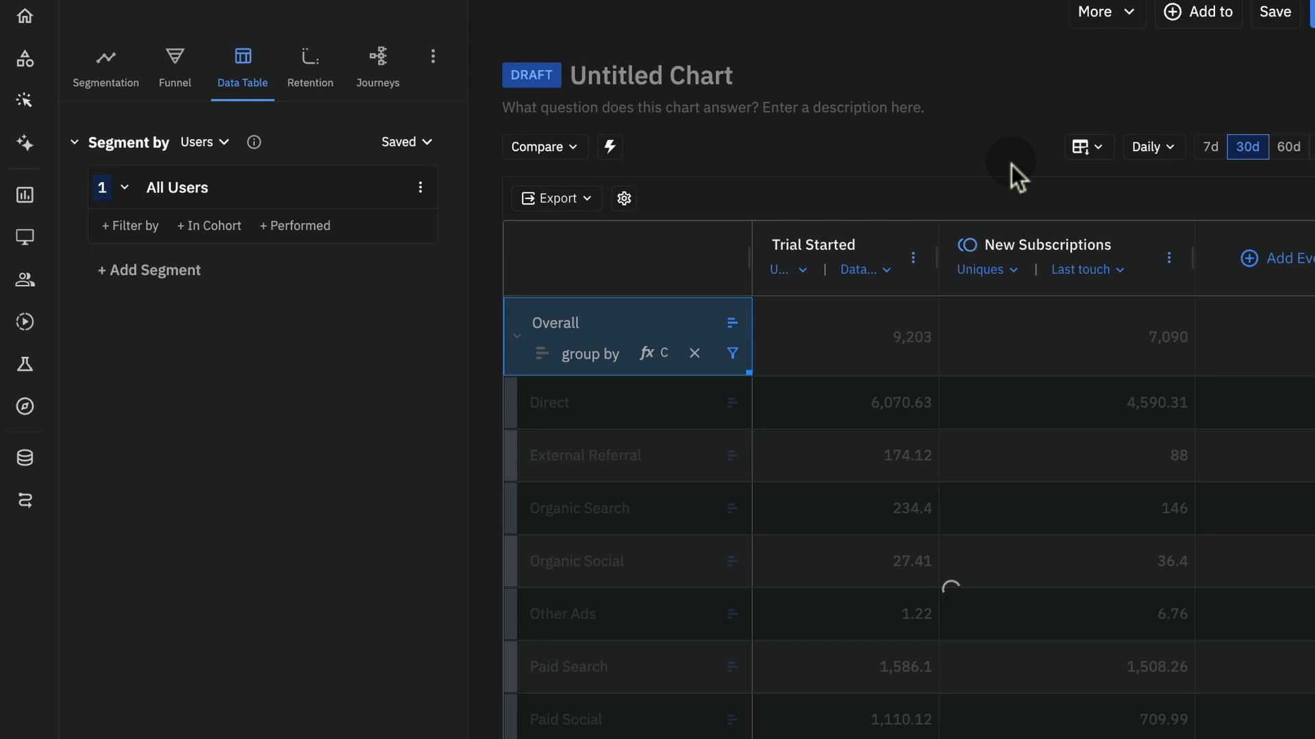
Add the Trial Started event again as a third column of the data table
{"action": "left_click", "coordinate": [1303, 258]}
{"action": "type", "text": "tria"}
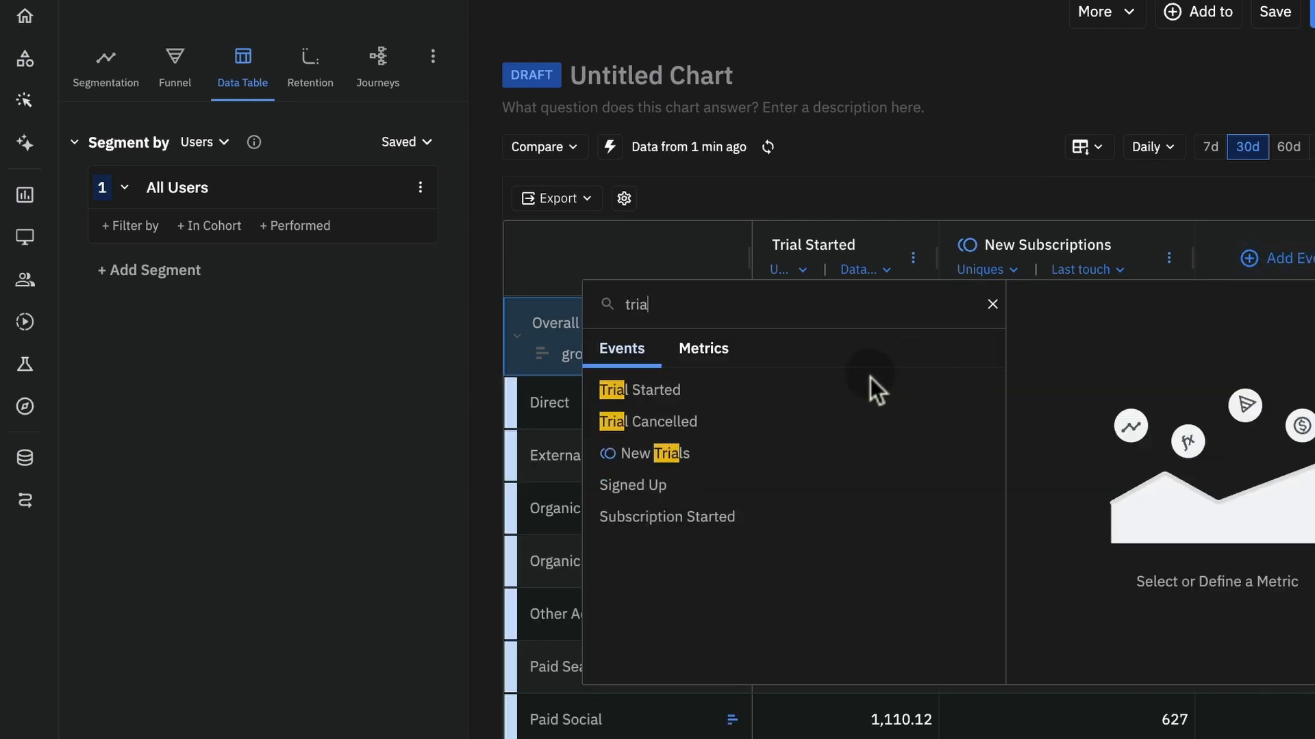
{"action": "left_click", "coordinate": [870, 391]}
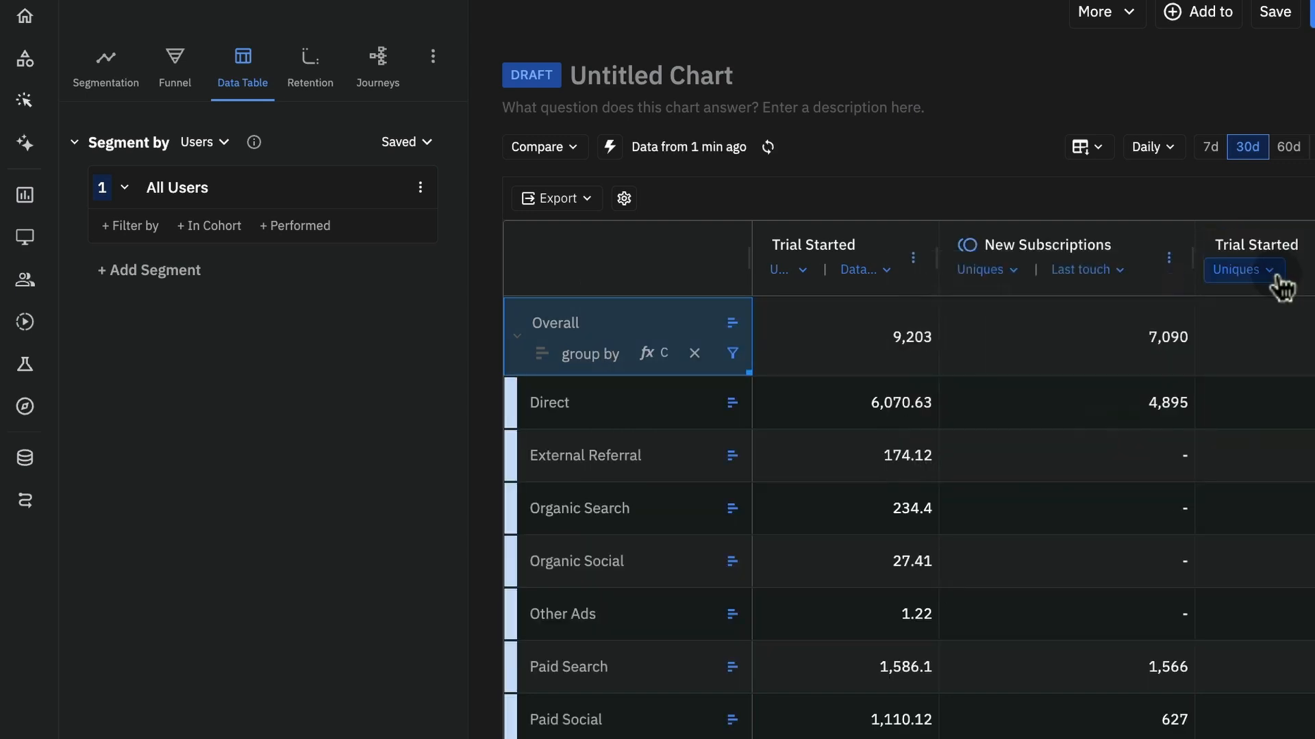
Apply the Last touch attribution model to the newly added Trial Started column only
{"action": "scroll", "coordinate": [1179, 333], "scroll_direction": "right", "scroll_amount": 1}
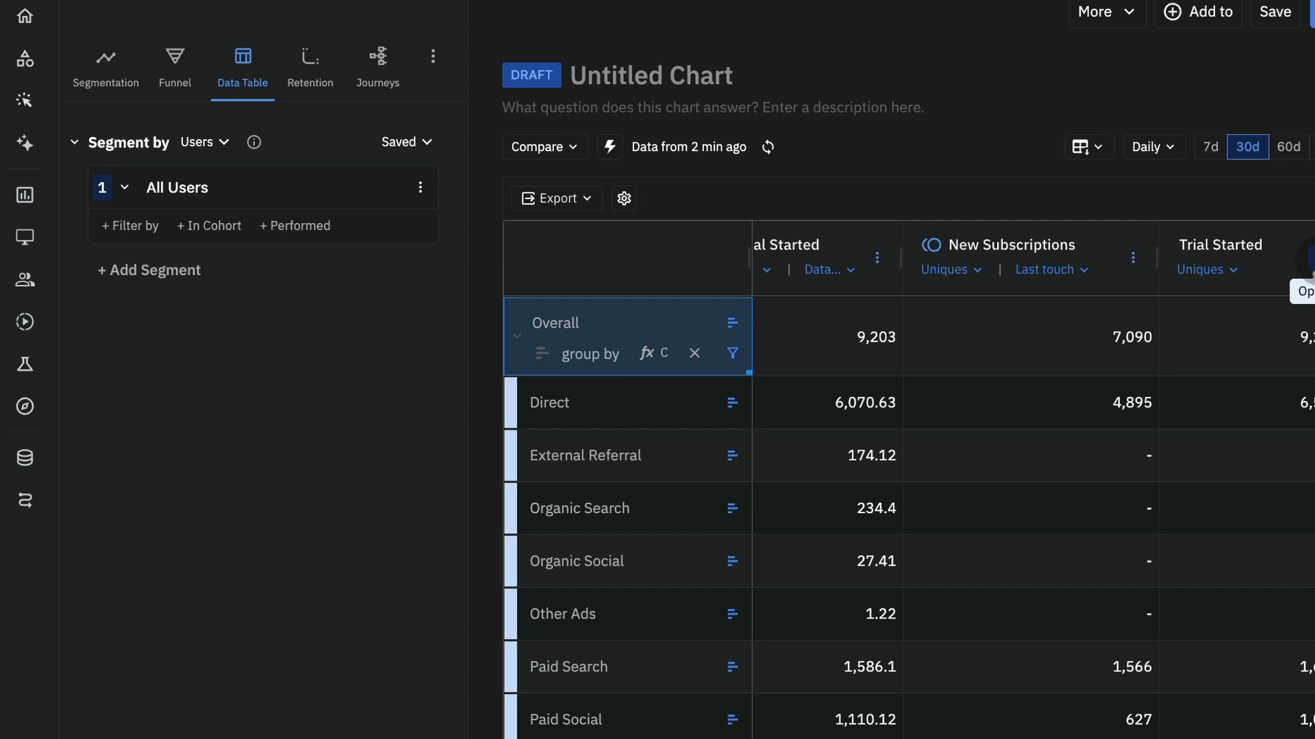
{"action": "left_click", "coordinate": [1309, 259]}
{"action": "left_click", "coordinate": [1196, 466]}
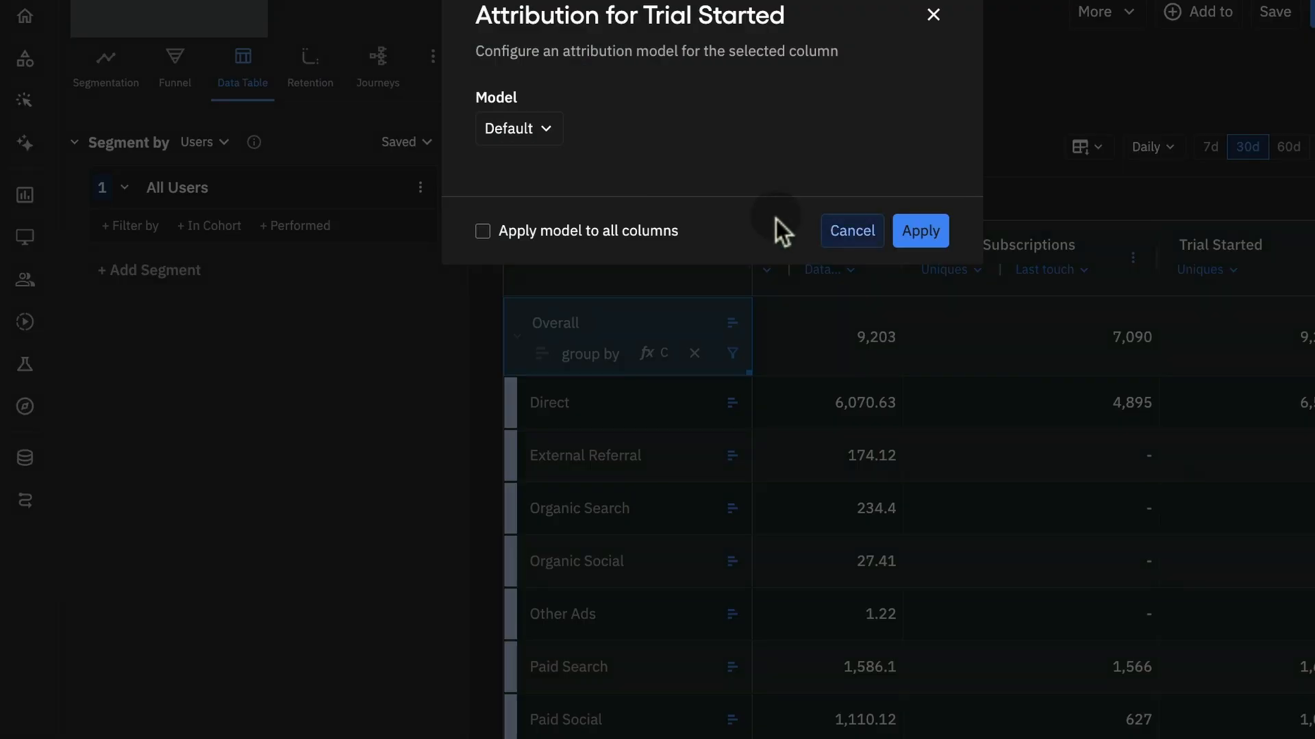
{"action": "left_click", "coordinate": [540, 132]}
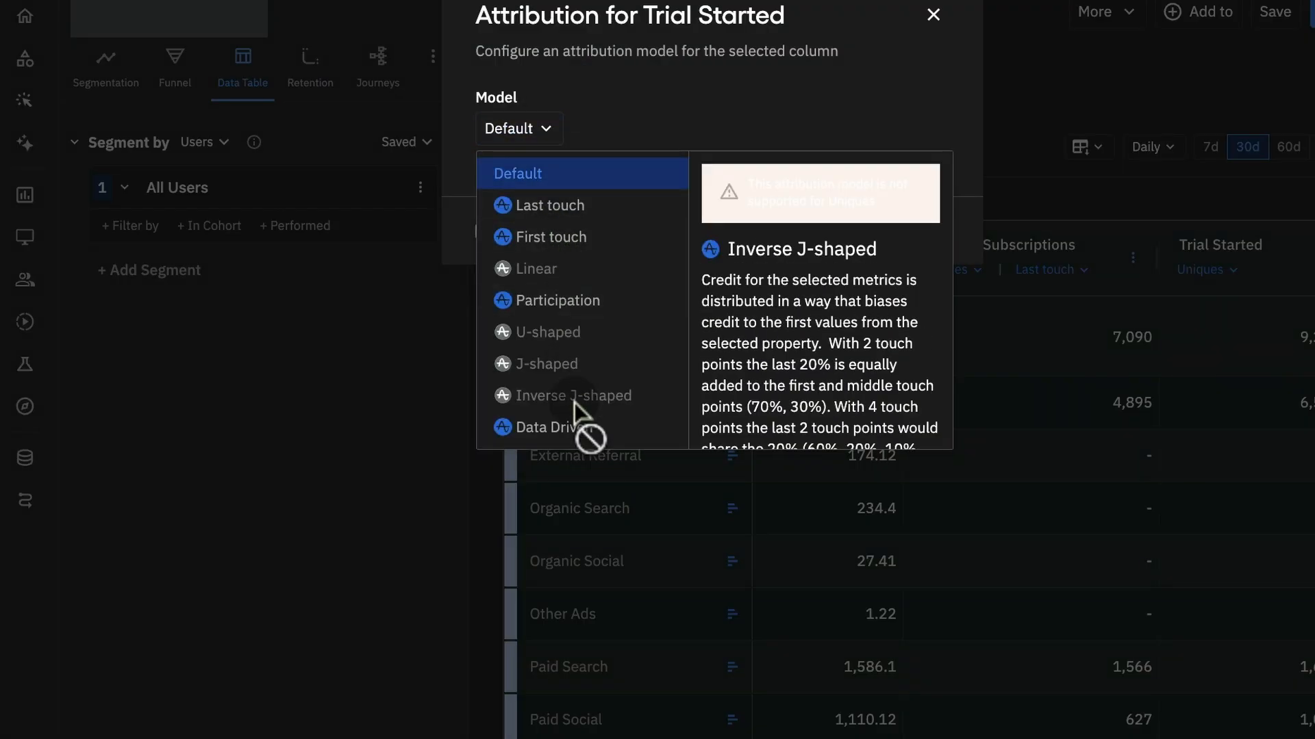
{"action": "left_click", "coordinate": [576, 207]}
{"action": "left_click", "coordinate": [935, 312]}
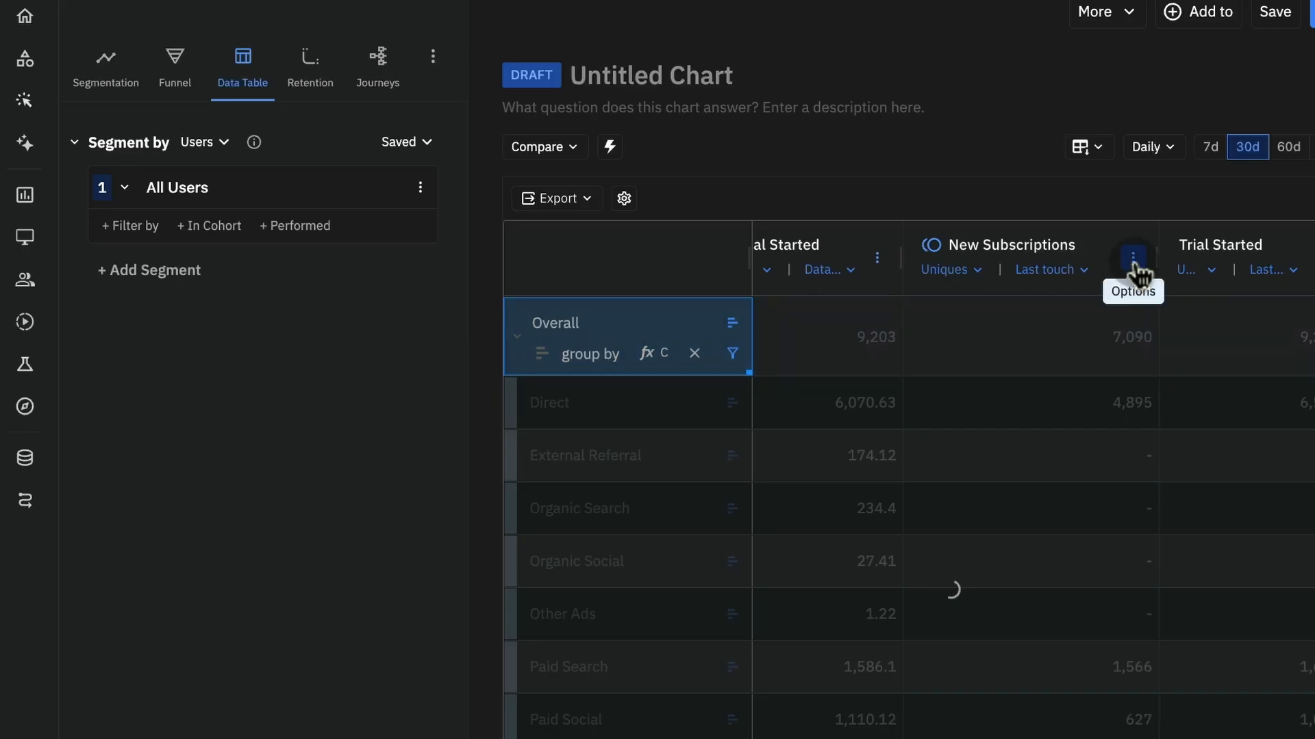
Remove the New Subscriptions column and widen both Trial Started columns so their measure and attribution model names show in full
{"action": "left_click", "coordinate": [1134, 260]}
{"action": "left_click", "coordinate": [1025, 598]}
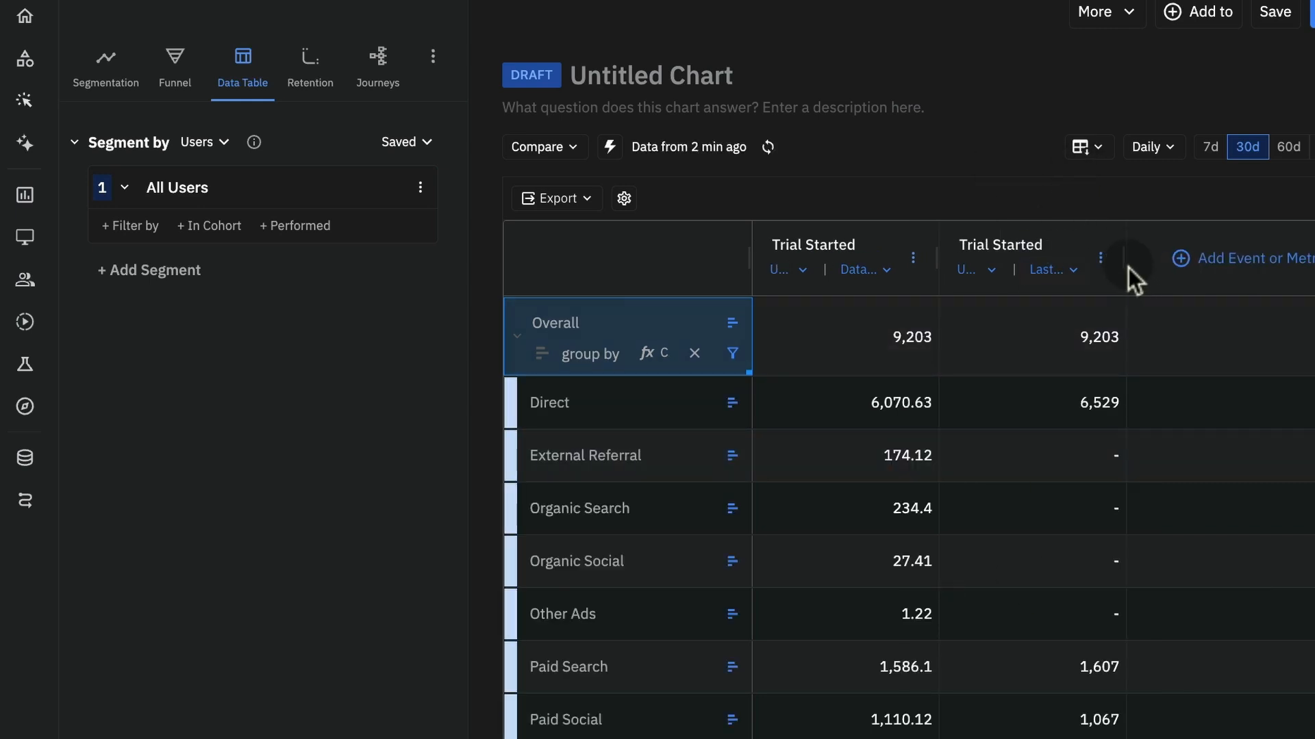
{"action": "left_click_drag", "start_coordinate": [1124, 262], "coordinate": [1223, 262]}
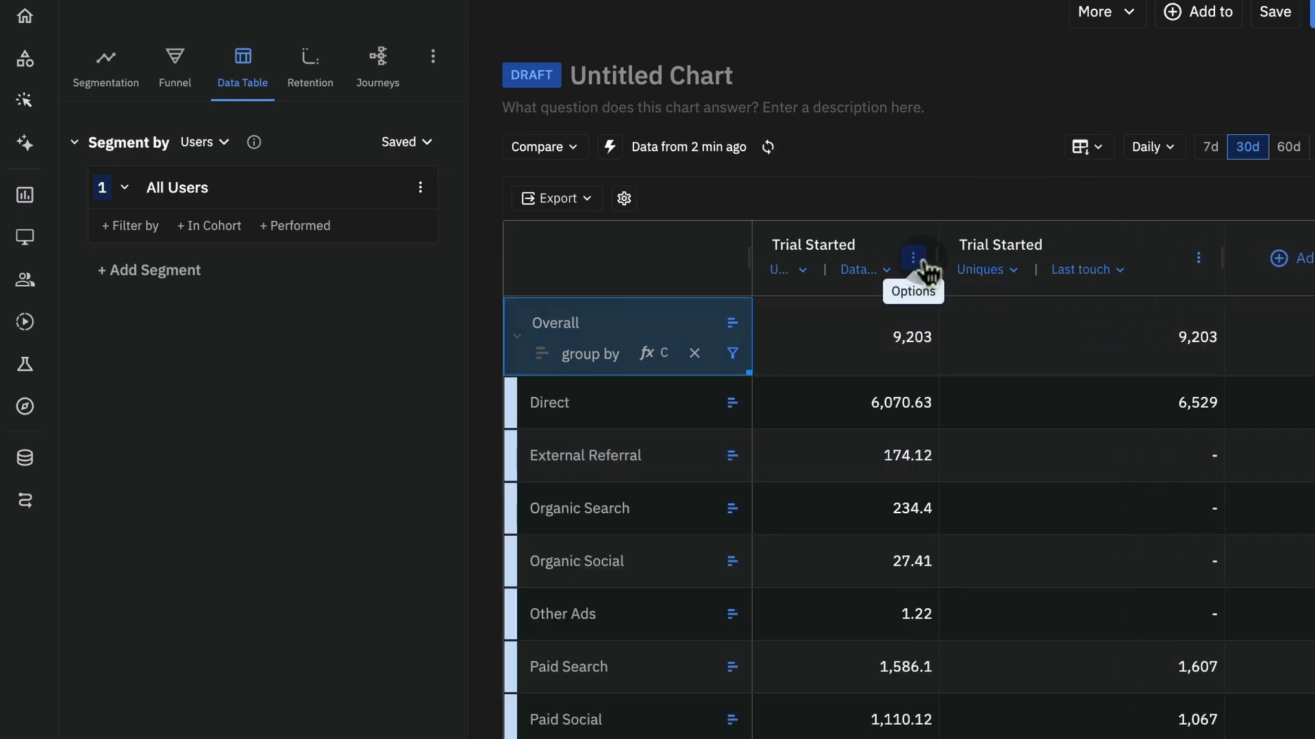
{"action": "left_click_drag", "start_coordinate": [934, 263], "coordinate": [1015, 259]}
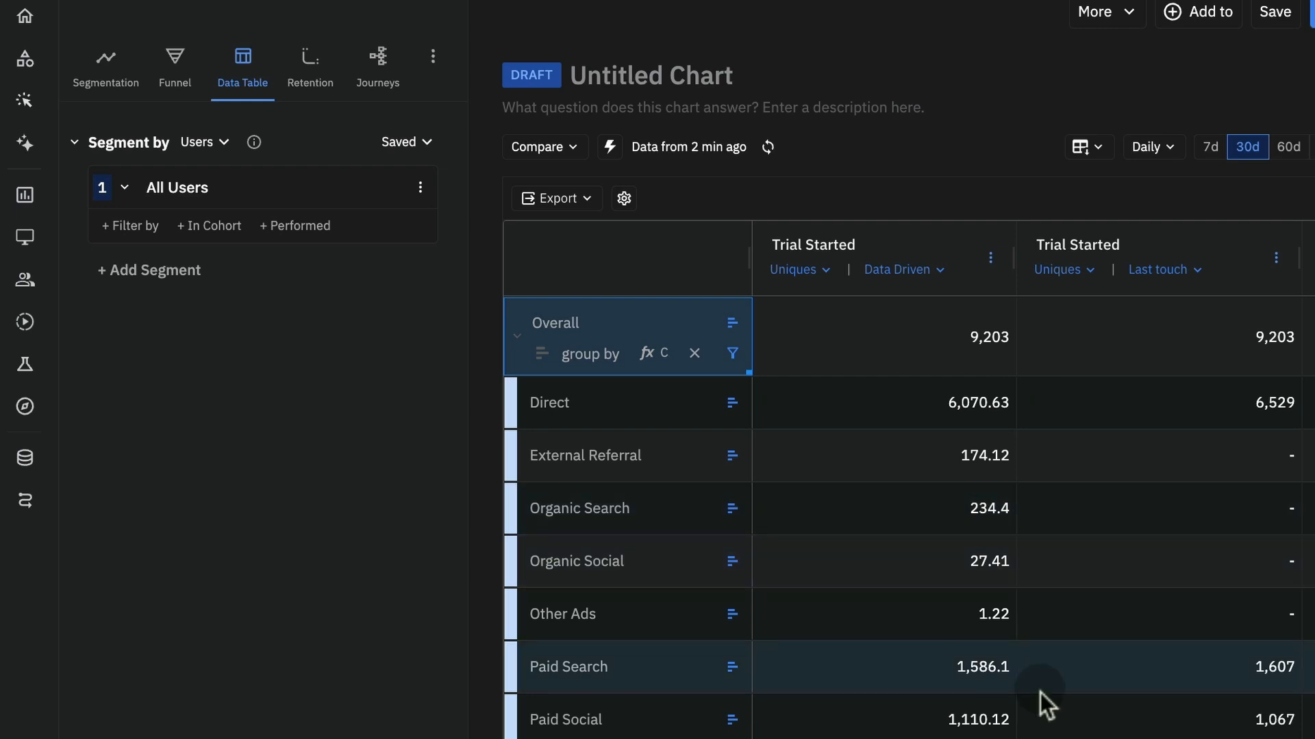
Review the available measures and attribution models for the first Trial Started column without changing them
{"action": "mouse_move", "coordinate": [908, 276]}
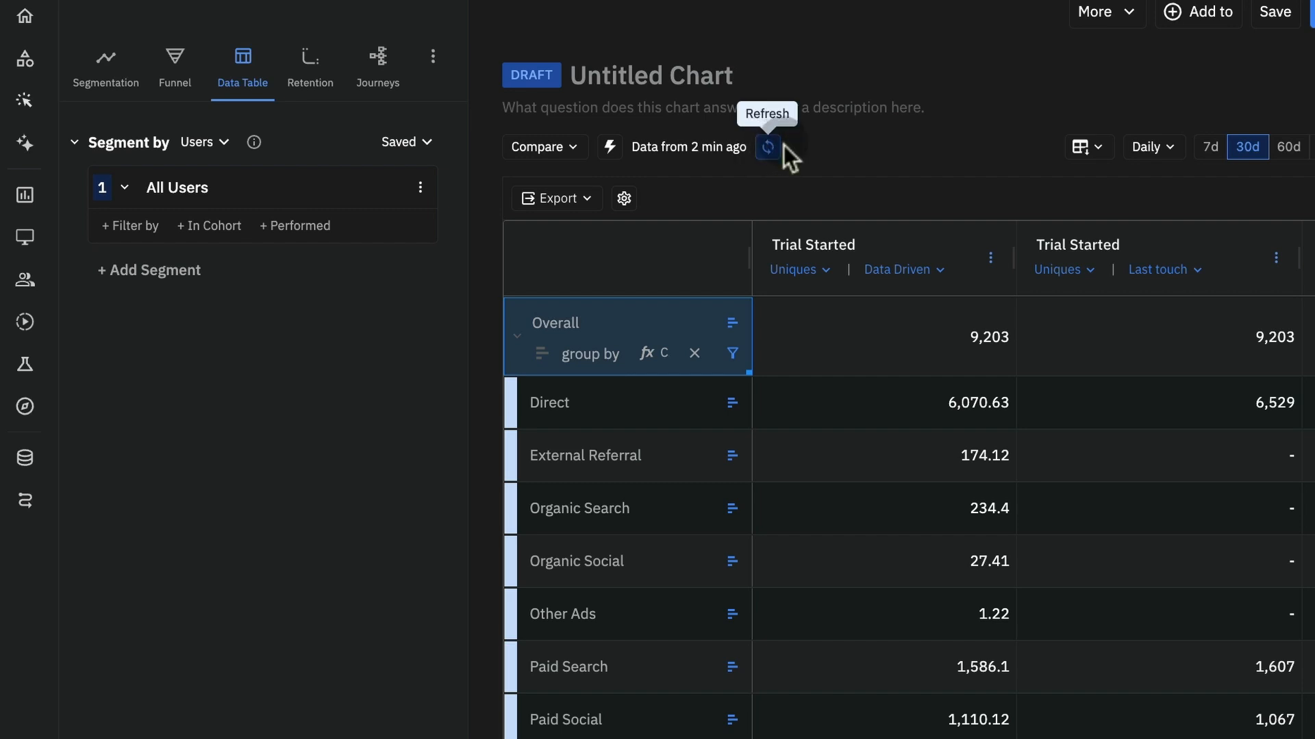
{"action": "left_click", "coordinate": [822, 281]}
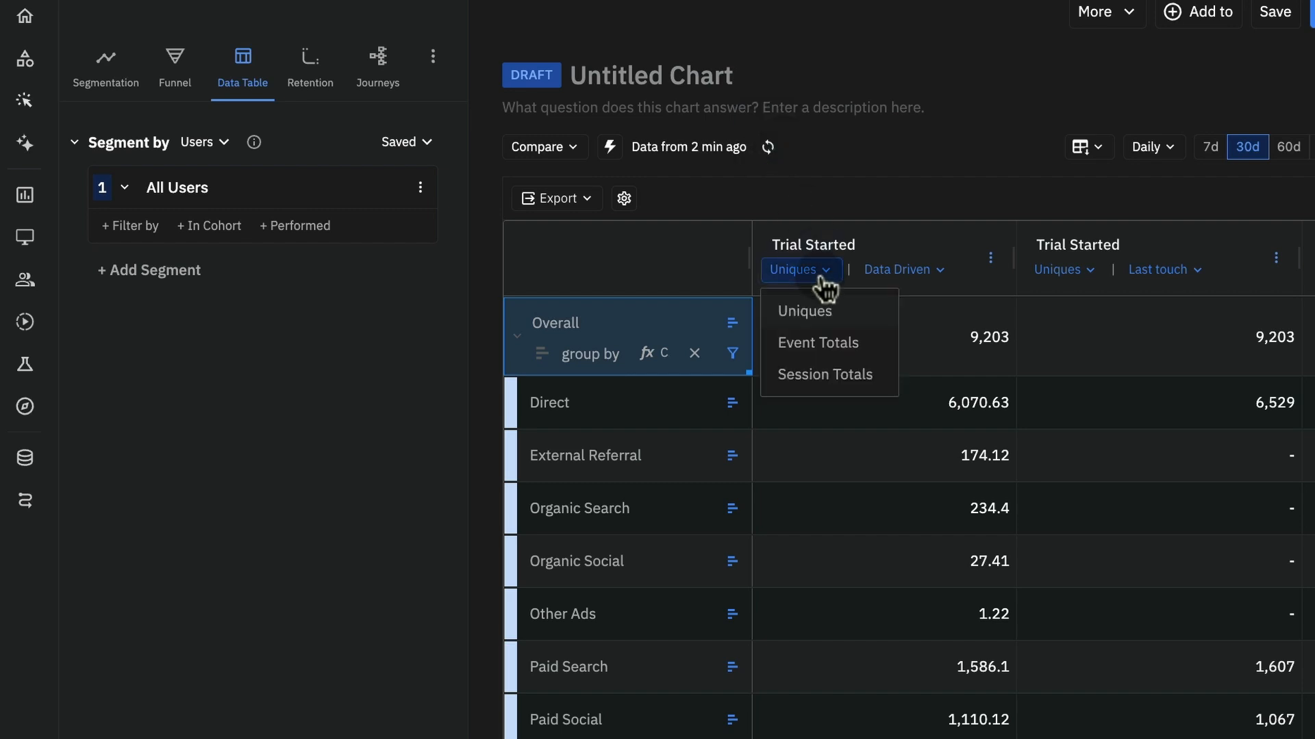
{"action": "left_click", "coordinate": [880, 179]}
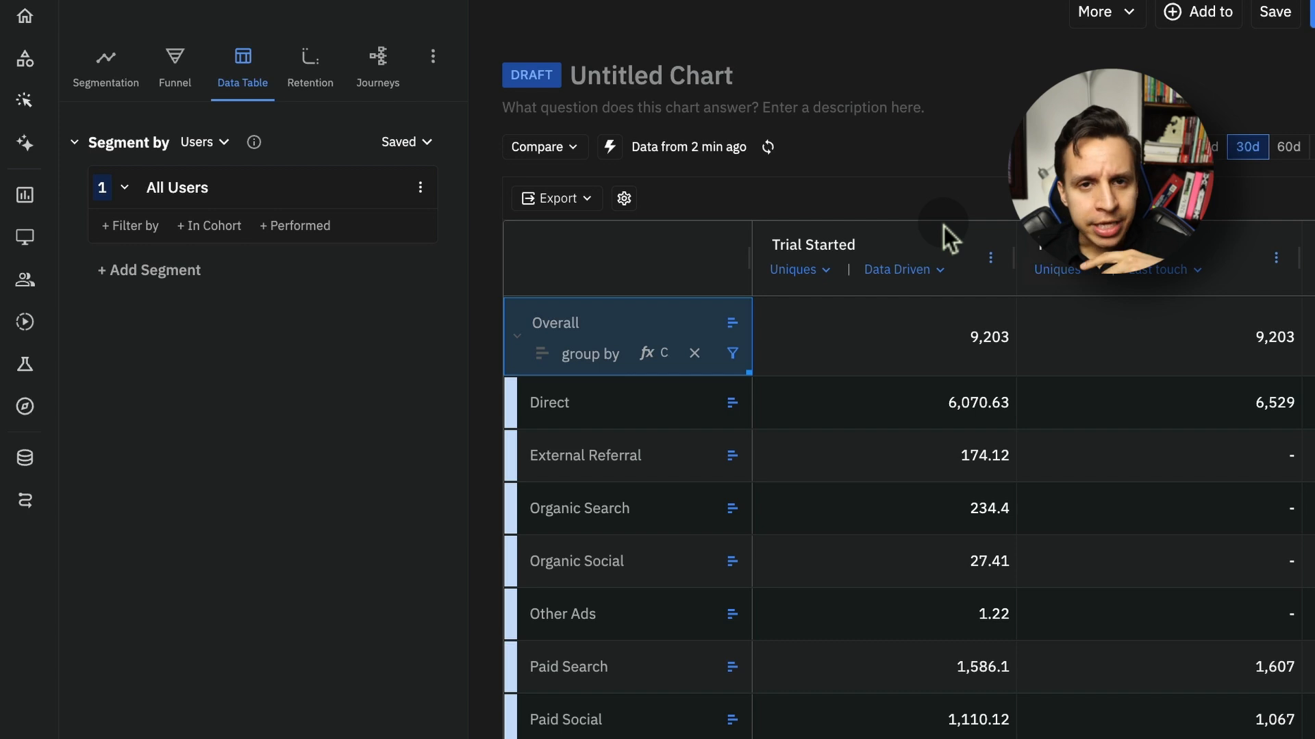
{"action": "left_click", "coordinate": [911, 274]}
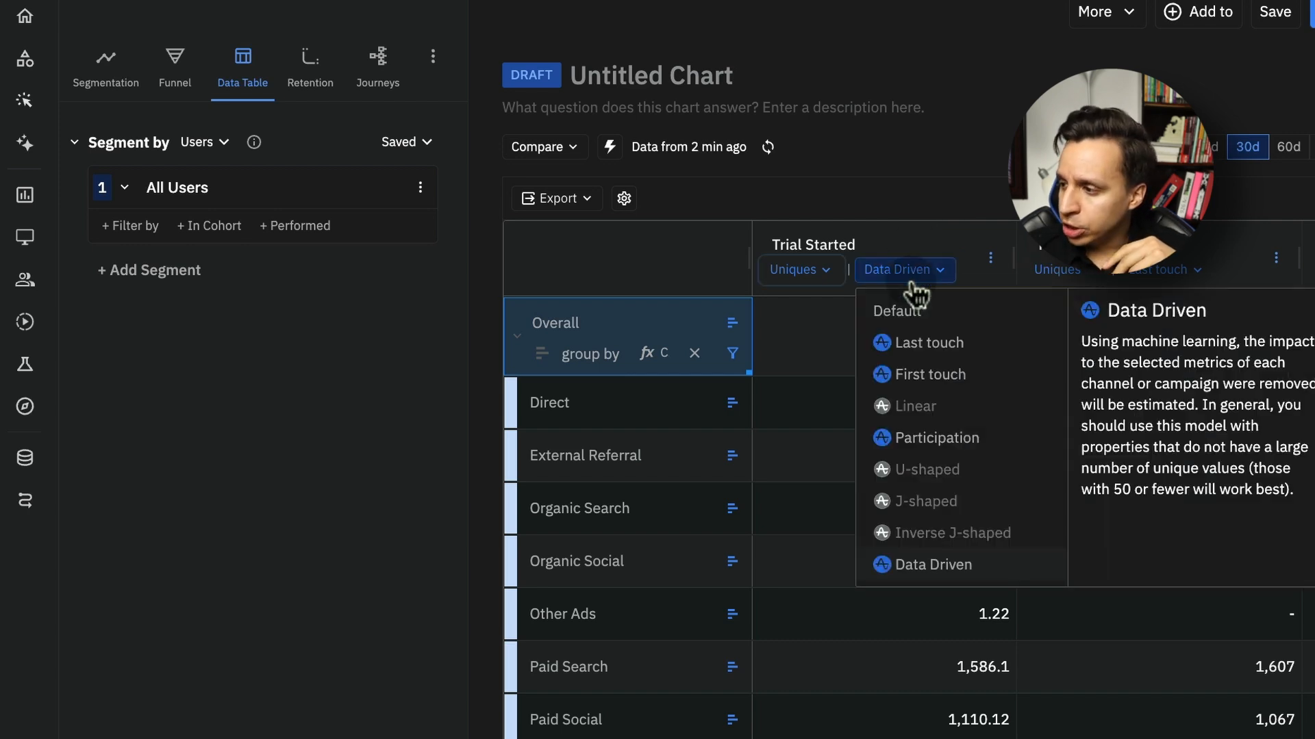
{"action": "left_click", "coordinate": [979, 181]}
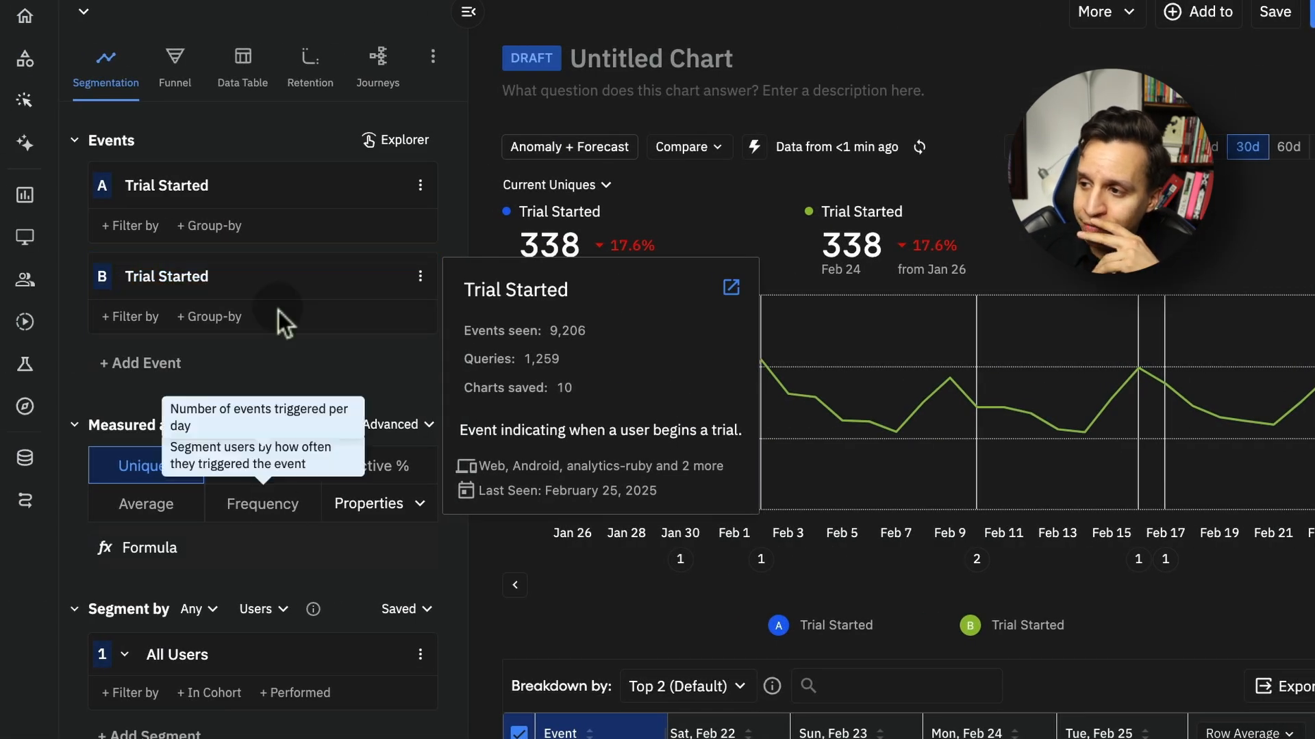
In the Segmentation chart, remove the duplicate Trial Started event and group the All Users segment by Channel Grouping
{"action": "left_click", "coordinate": [393, 276]}
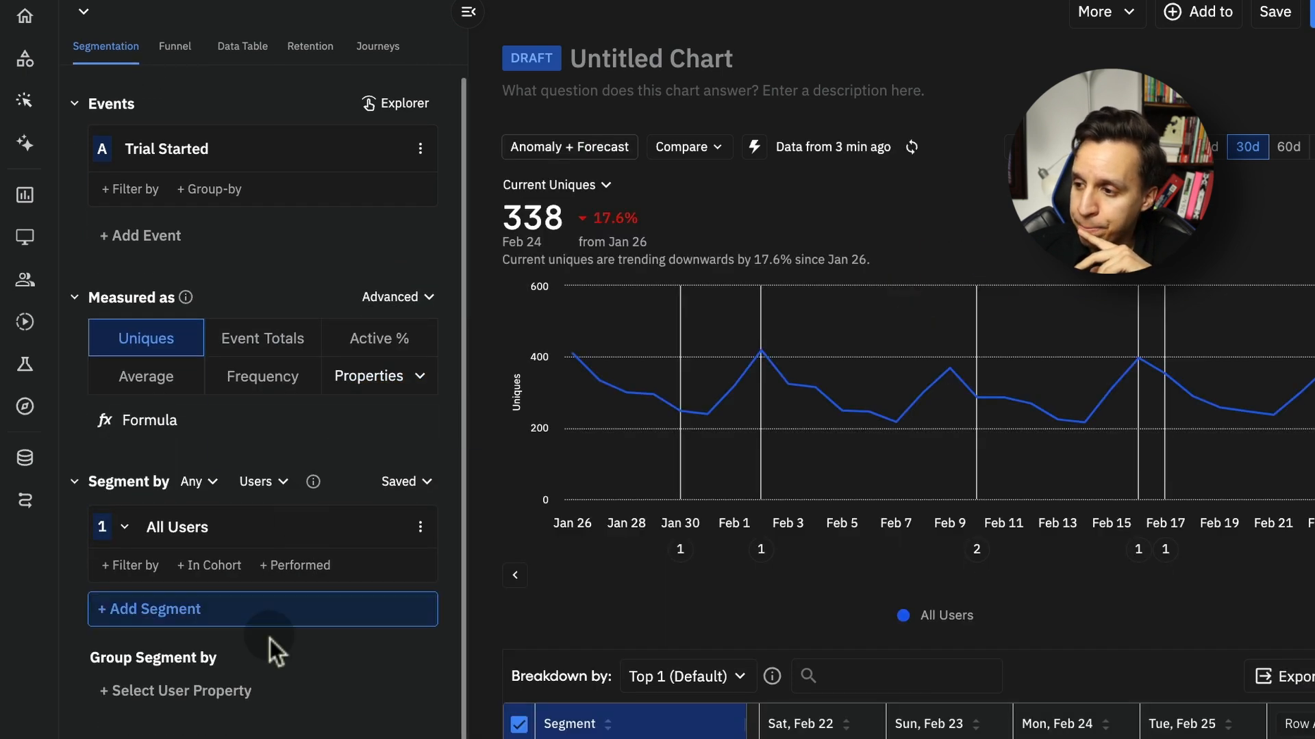
{"action": "left_click", "coordinate": [219, 695]}
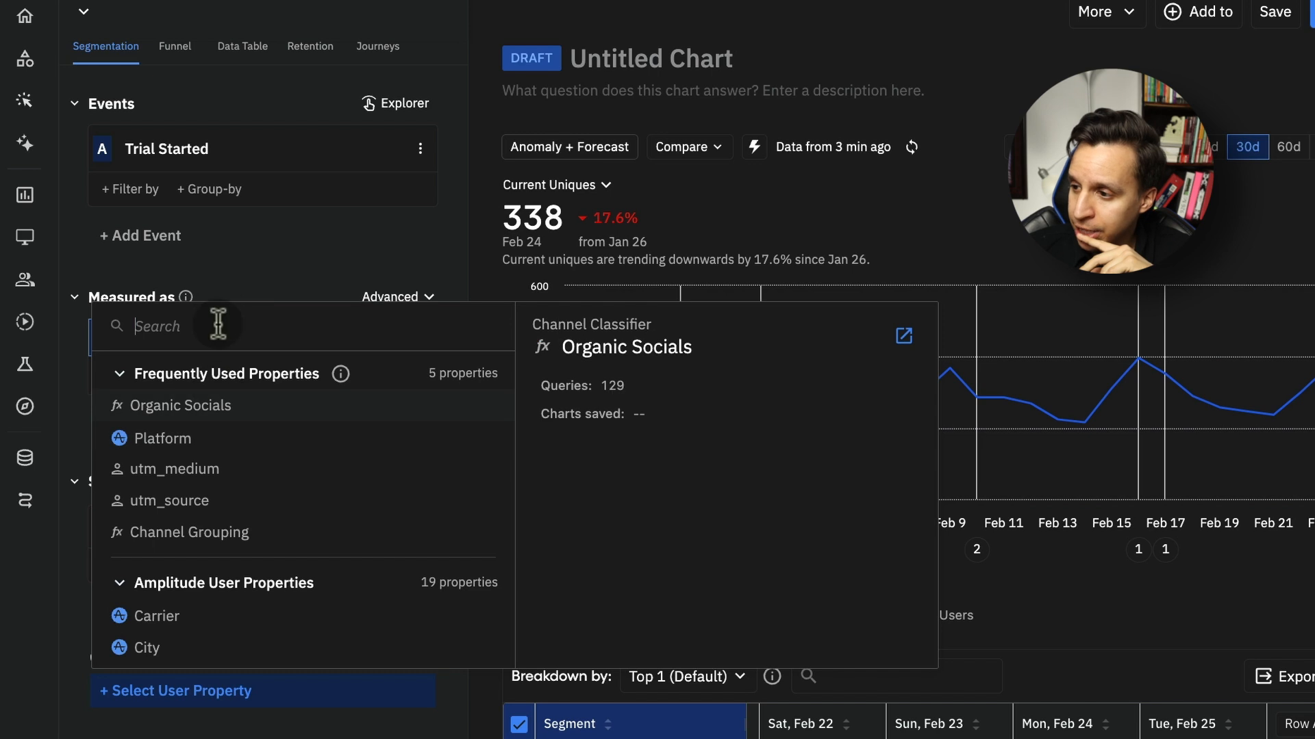
{"action": "left_click", "coordinate": [223, 532]}
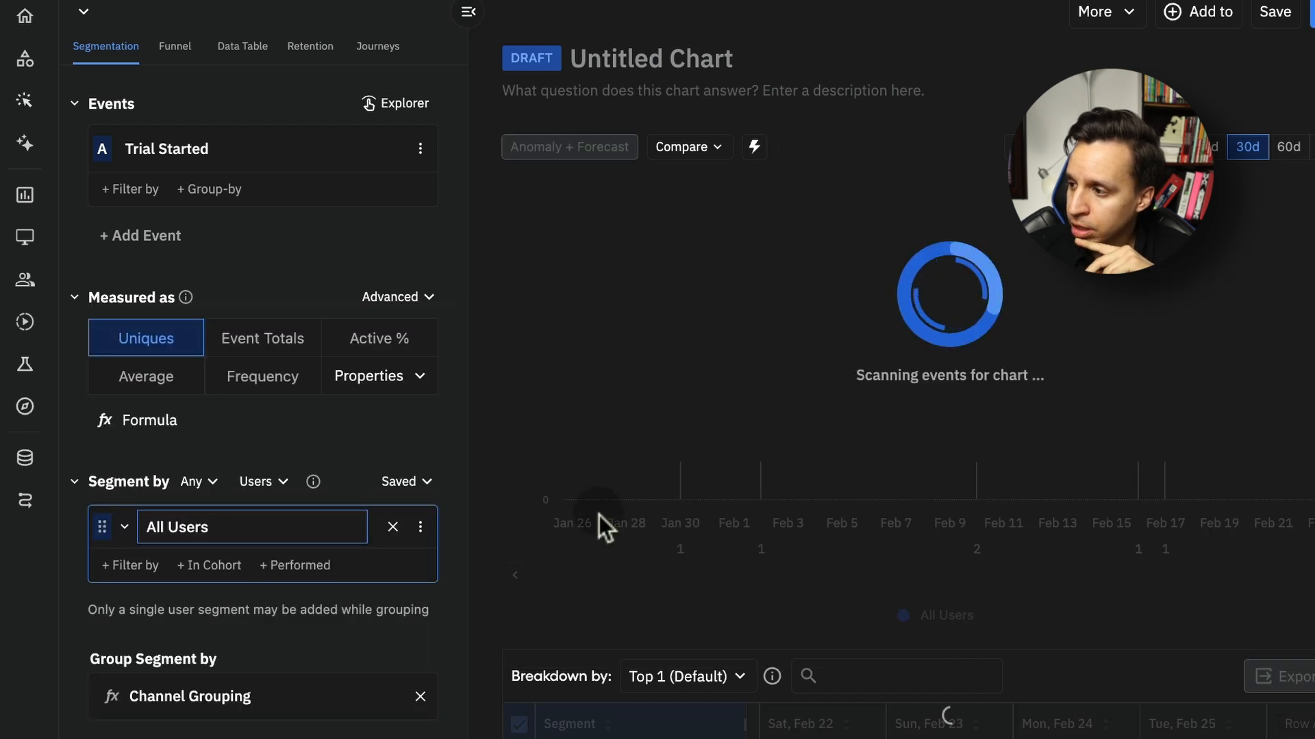